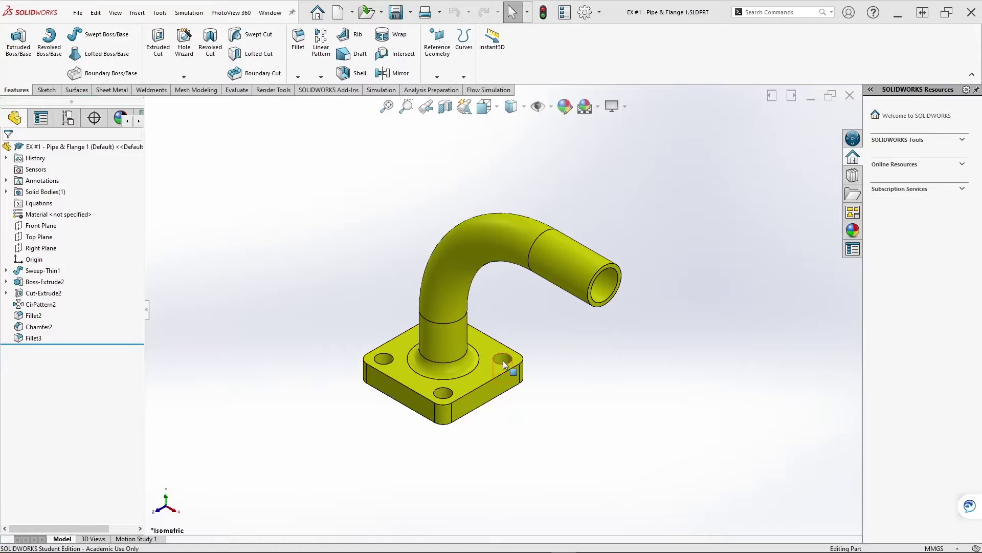
# - Orbit the reference model to inspect the flange face, bolt holes and bent pipe
pyautogui.moveTo(502, 360); pyautogui.dragTo(513, 342, button='middle')
pyautogui.scroll(-3, 495, 424)
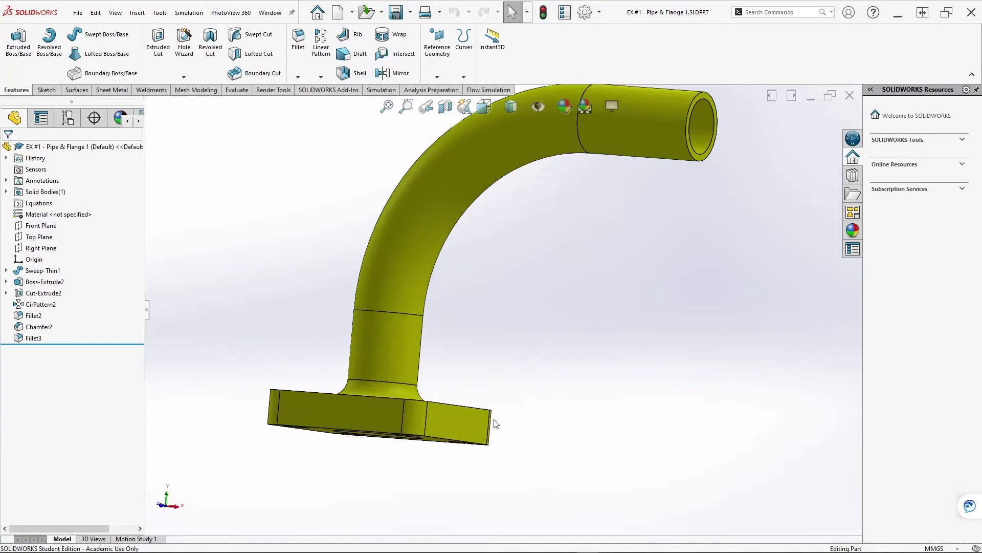
pyautogui.moveTo(495, 423); pyautogui.dragTo(467, 330, button='middle')
pyautogui.moveTo(401, 387); pyautogui.dragTo(361, 385, button='middle')
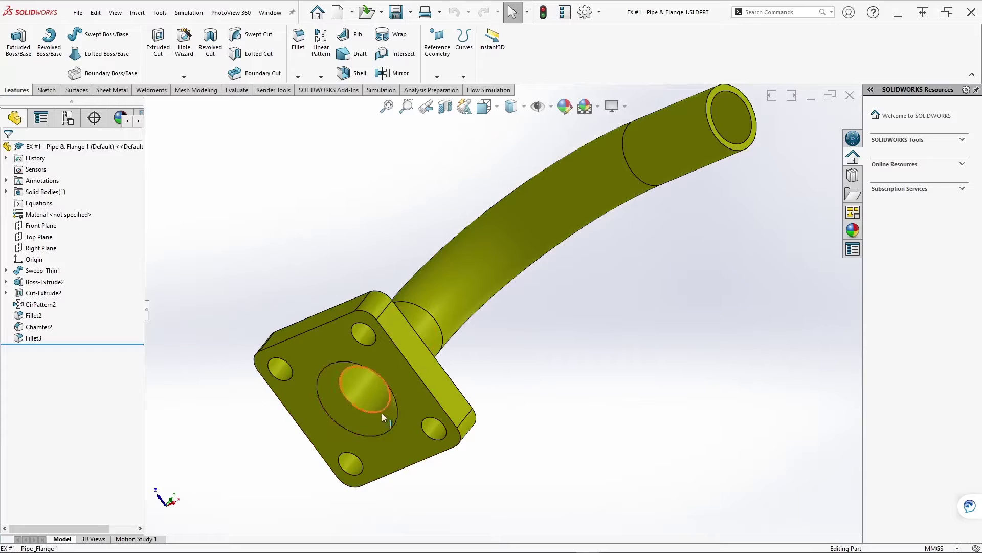
pyautogui.scroll(4, 424, 403)
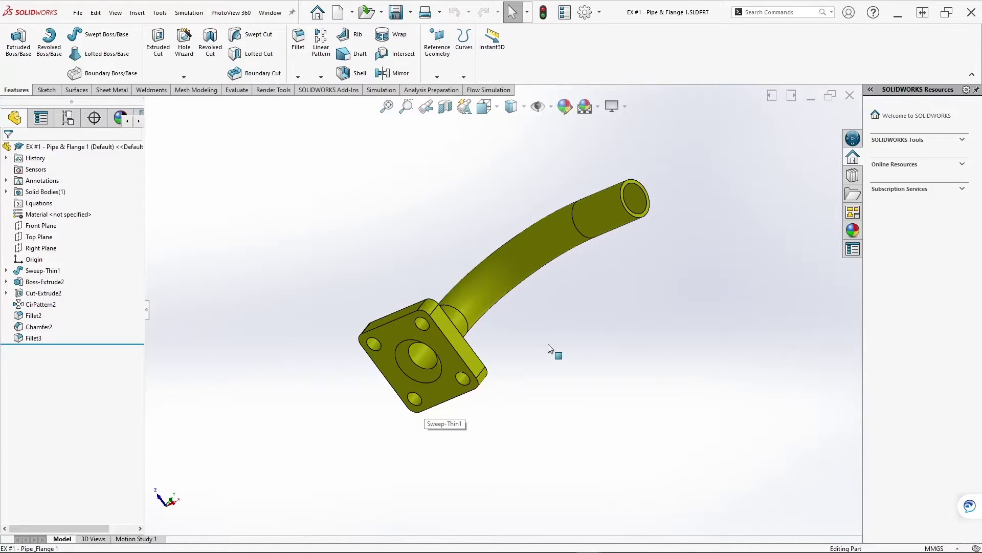
pyautogui.moveTo(555, 351); pyautogui.dragTo(431, 348, button='middle')
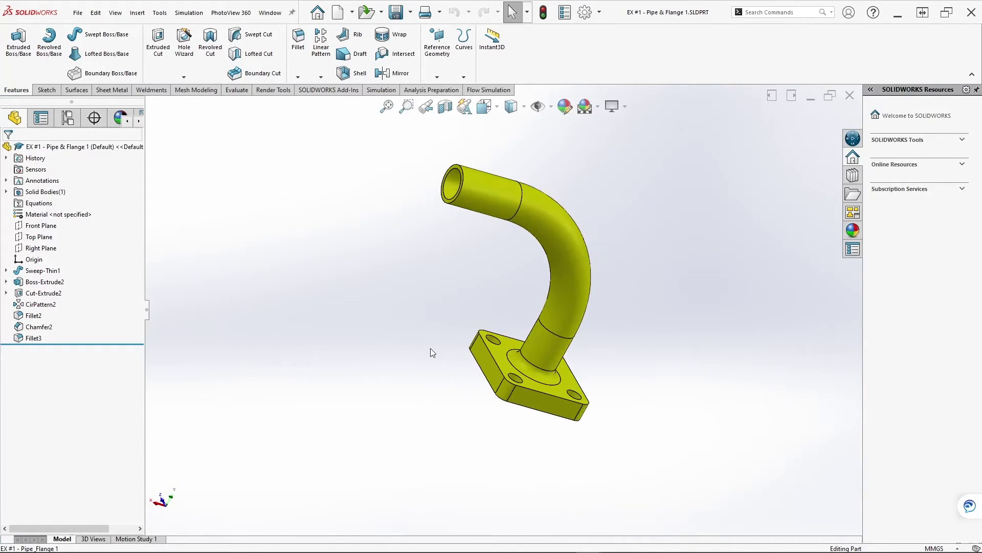
# - Create a new blank part document
pyautogui.click(340, 13)
pyautogui.click(215, 111)
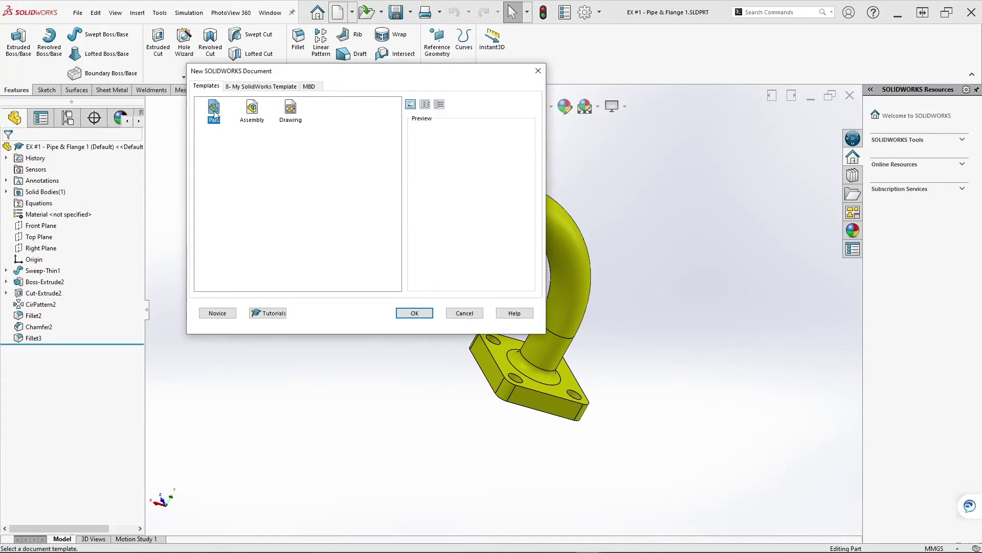
pyautogui.click(409, 312)
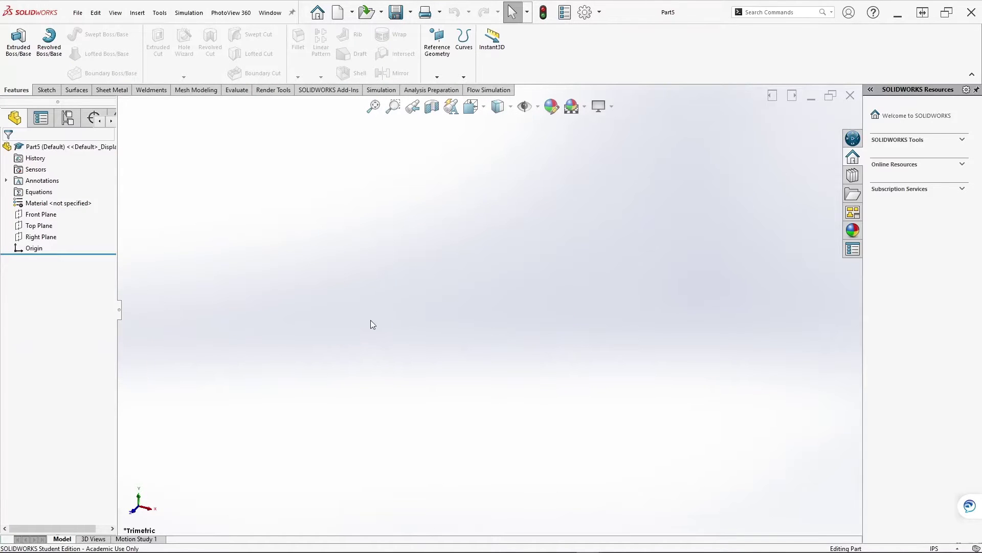
# - Set the part's document units to MMGS, keeping the ANSI drafting standard
pyautogui.click(587, 11)
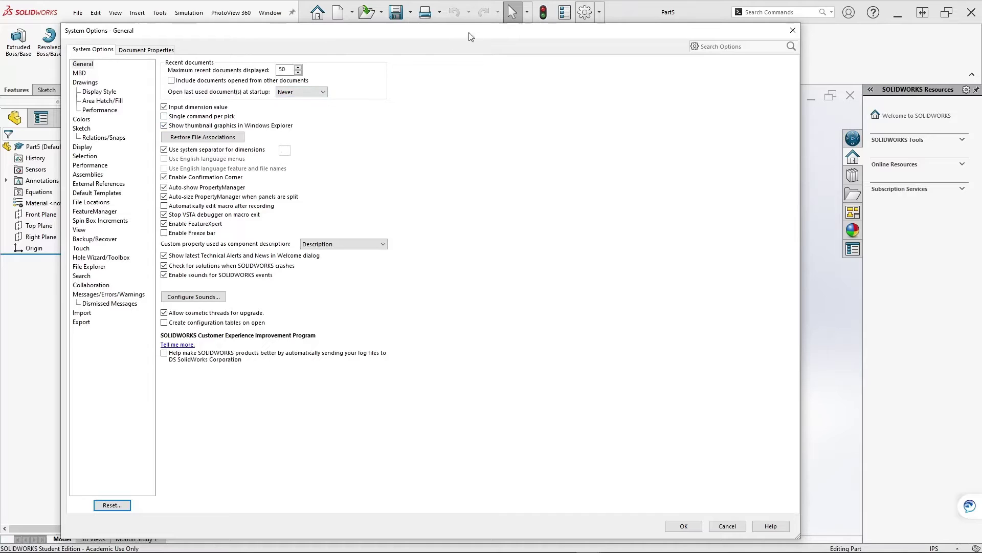
pyautogui.click(146, 50)
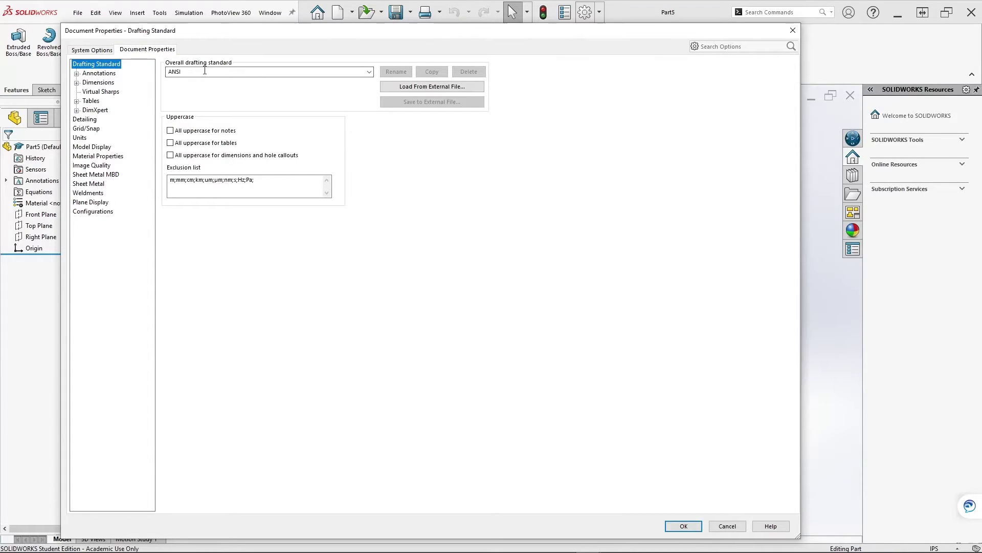
pyautogui.click(348, 72)
pyautogui.click(369, 72)
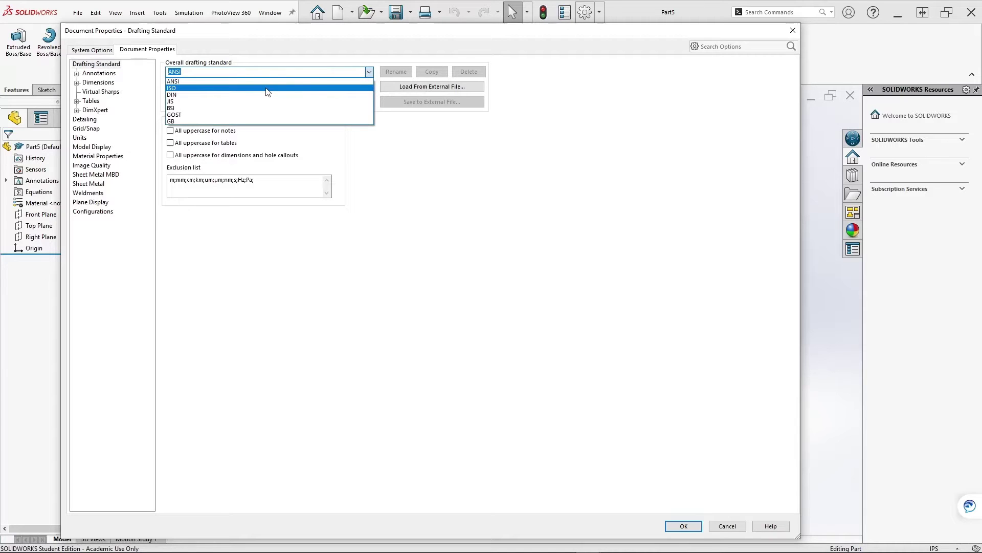
pyautogui.click(265, 86)
pyautogui.click(369, 74)
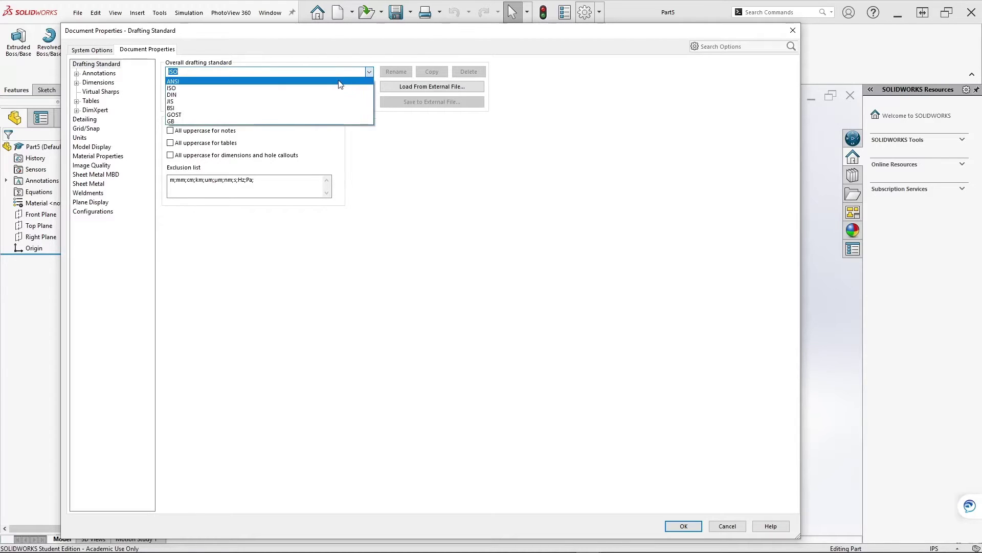
pyautogui.click(339, 81)
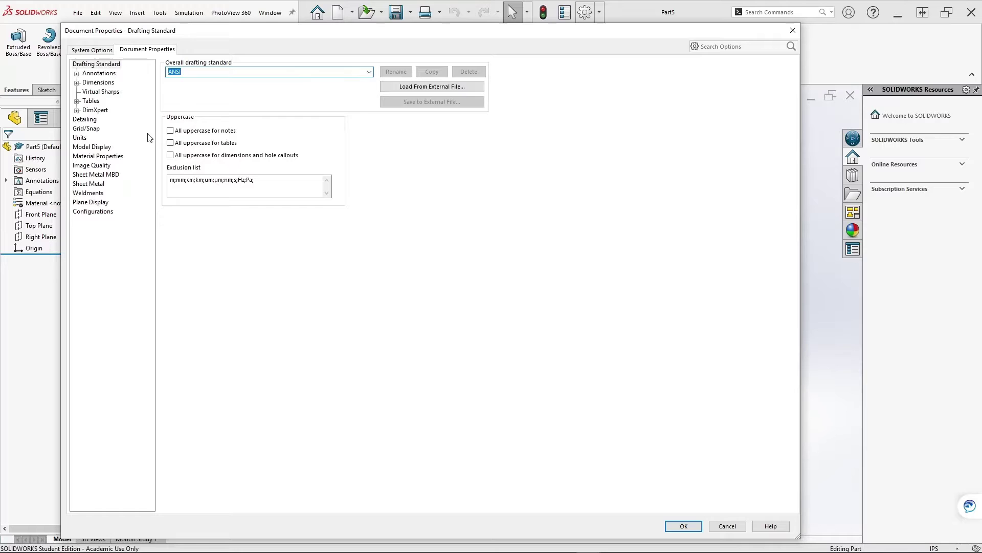
pyautogui.click(82, 138)
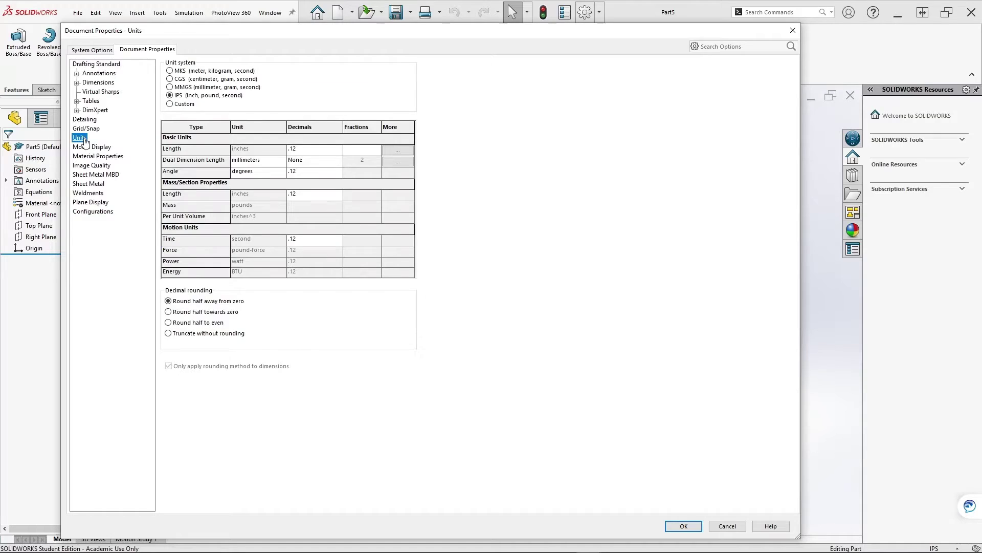
pyautogui.click(205, 88)
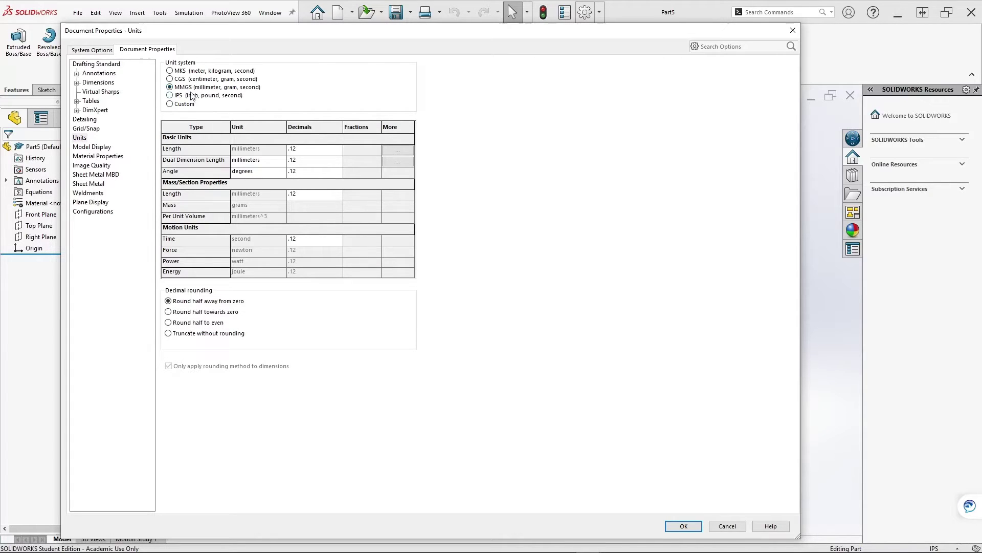
pyautogui.click(96, 64)
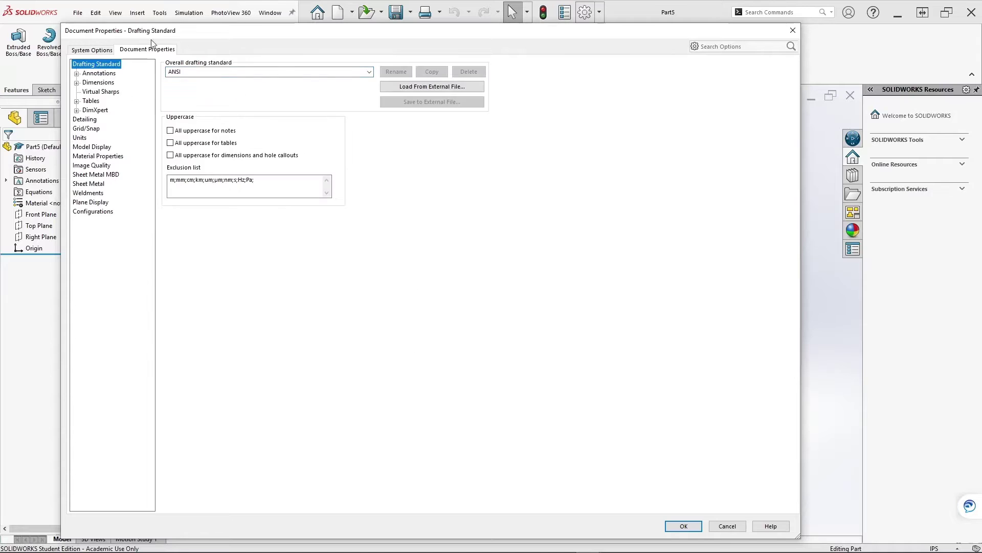
pyautogui.click(684, 525)
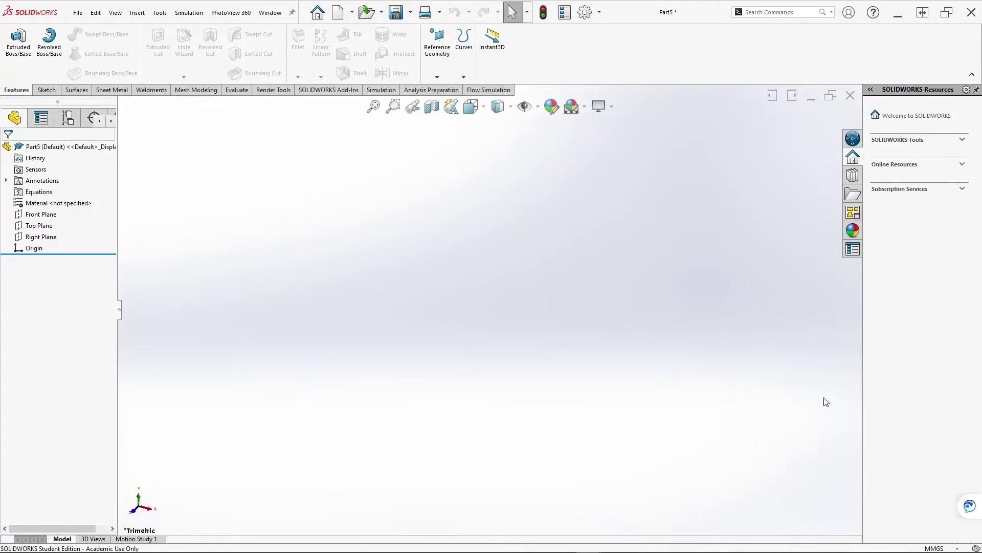
pyautogui.click(941, 548)
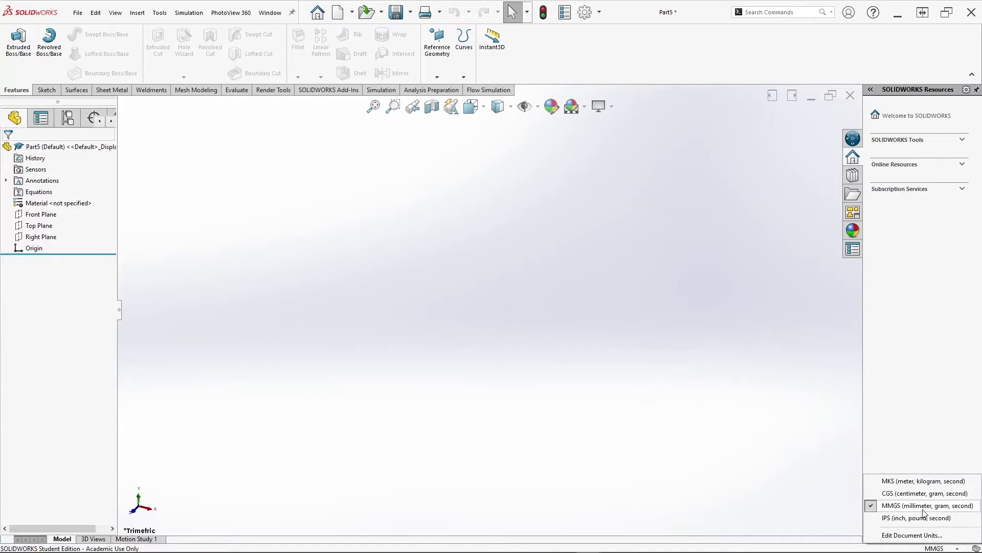
pyautogui.click(642, 370)
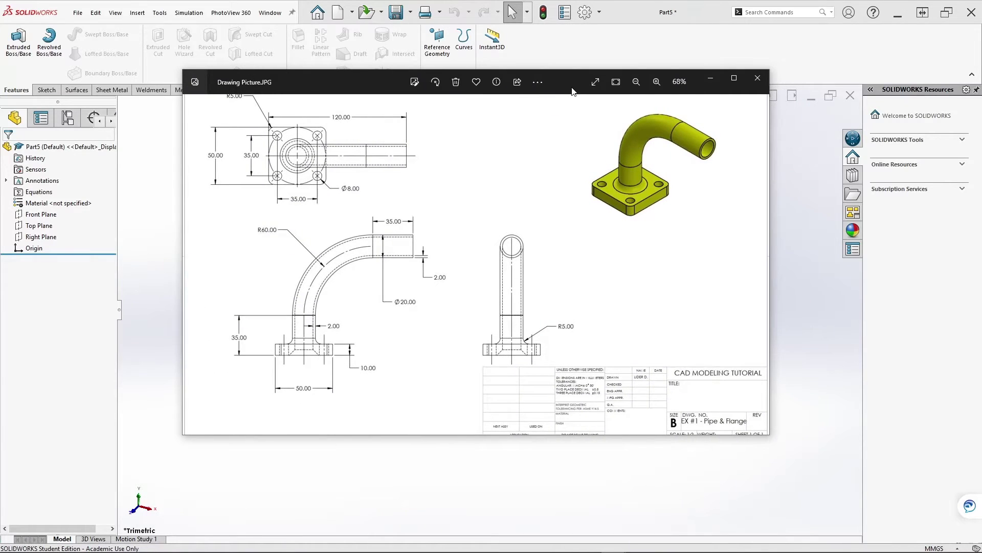
pyautogui.doubleClick(572, 91)
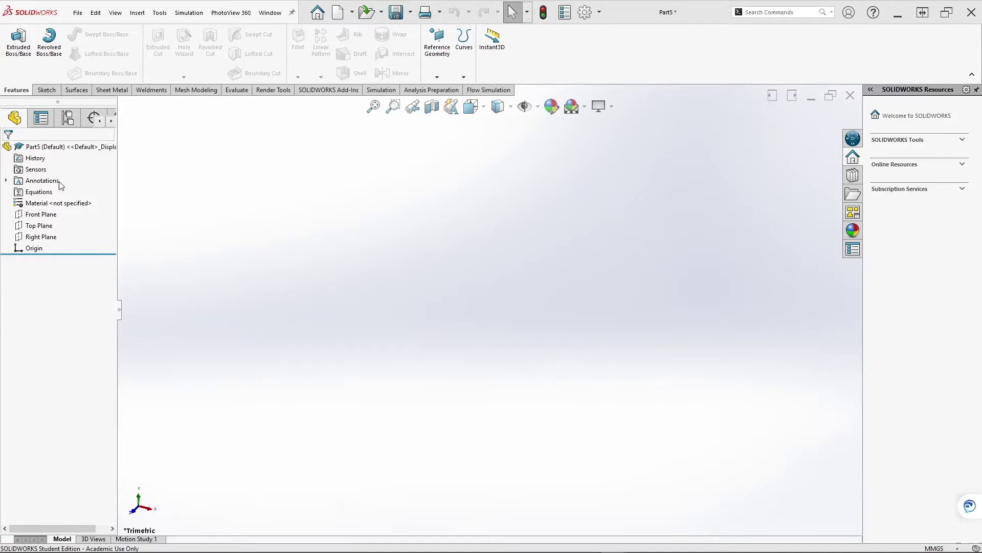
# - On the Front Plane, draw a vertical line from the origin, a tangent quarter arc, then a horizontal line
pyautogui.click(50, 218)
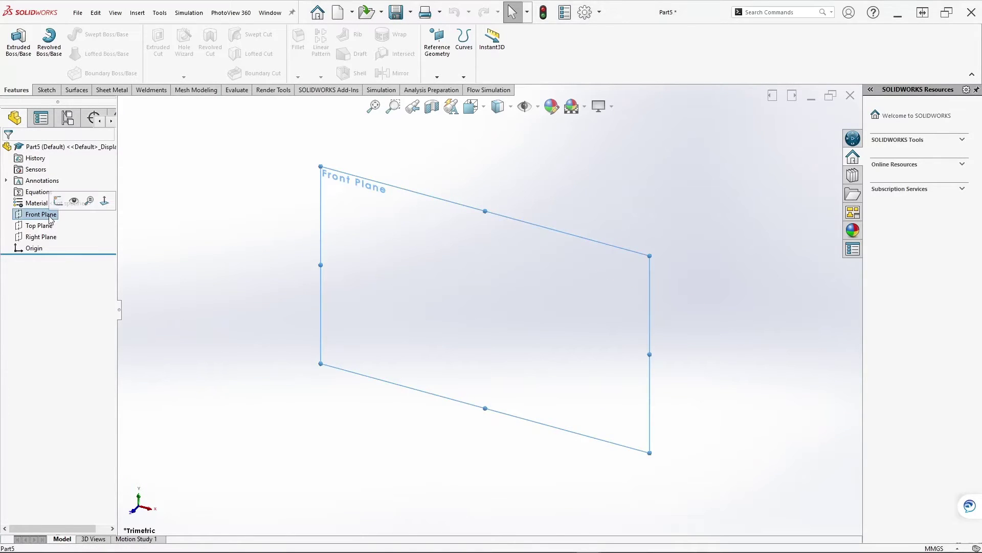
pyautogui.click(59, 202)
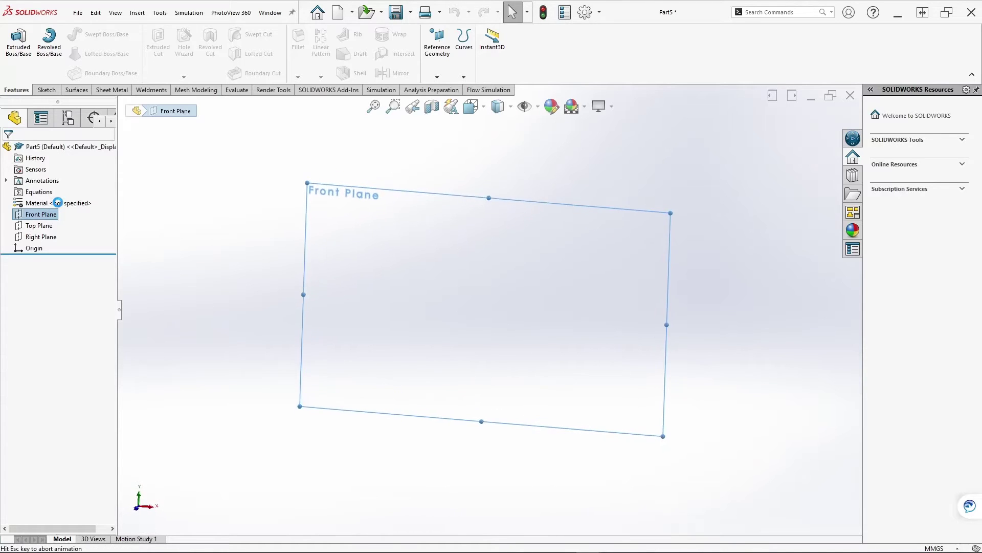
pyautogui.click(70, 35)
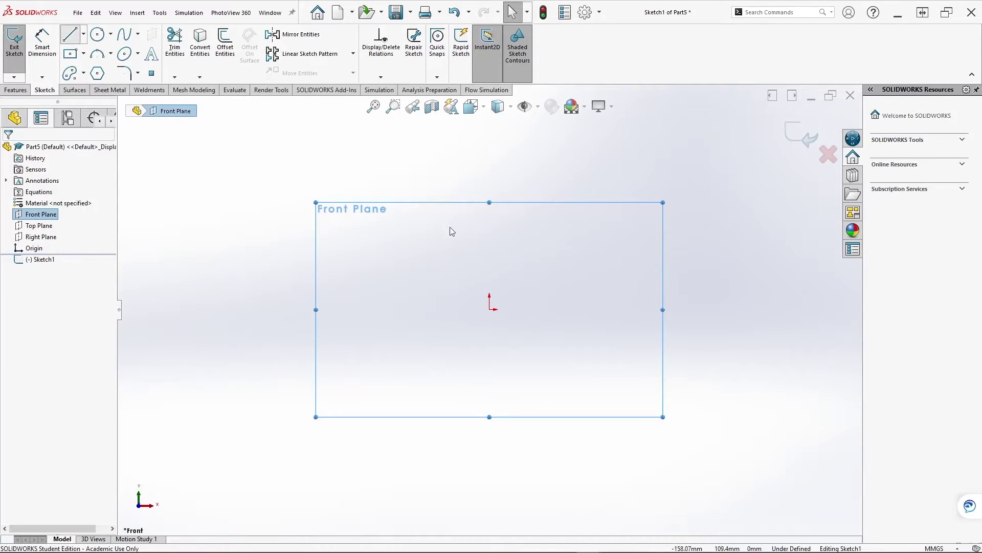
pyautogui.click(489, 310)
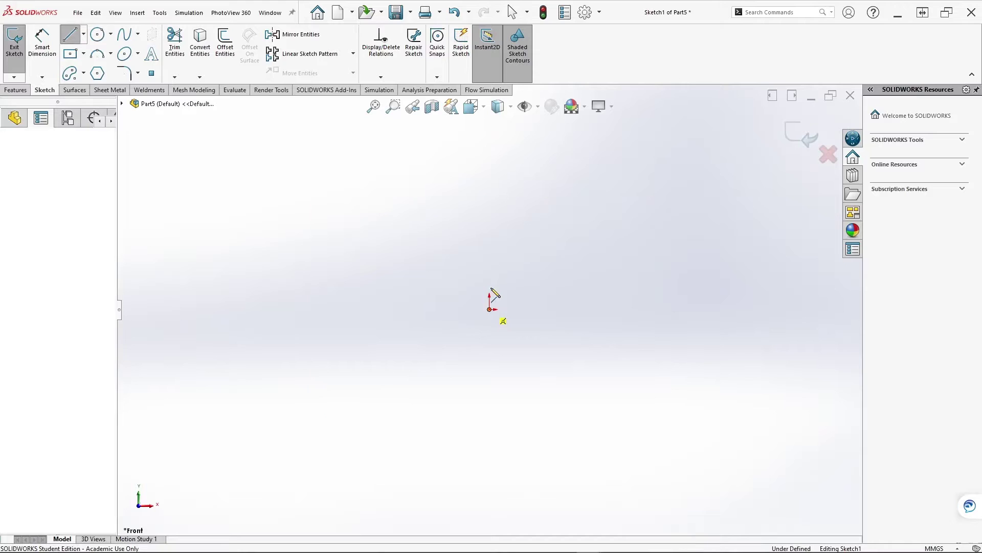
pyautogui.click(499, 236)
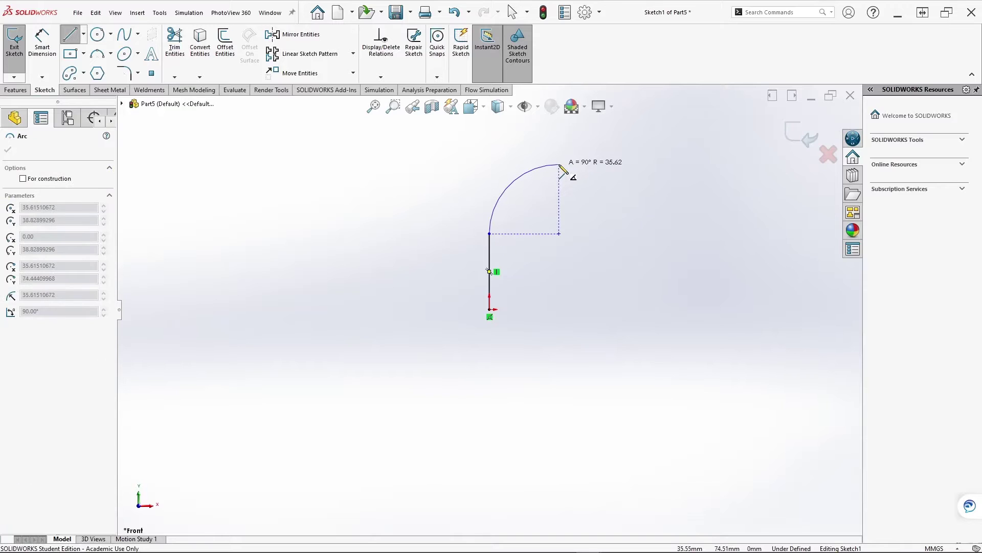
pyautogui.click(559, 165)
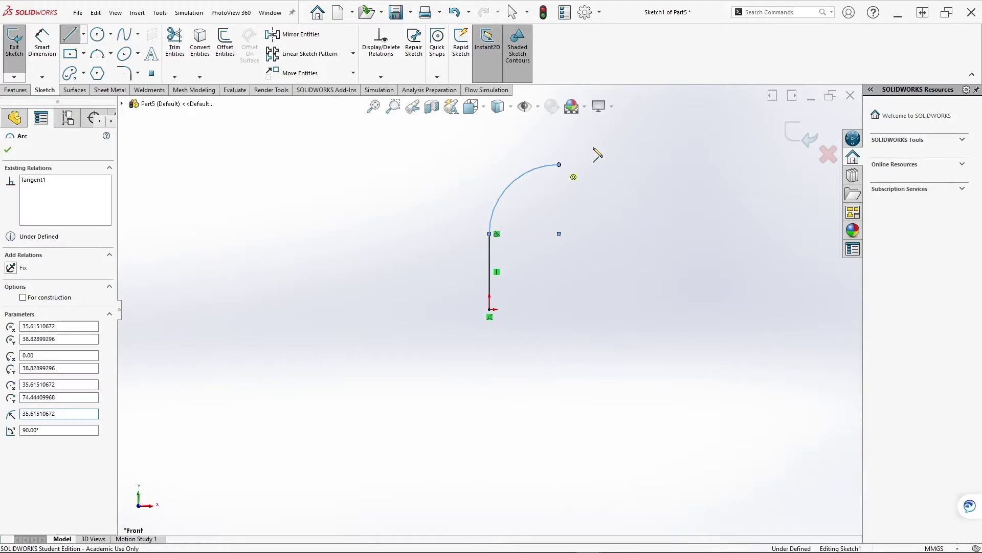
pyautogui.click(627, 164)
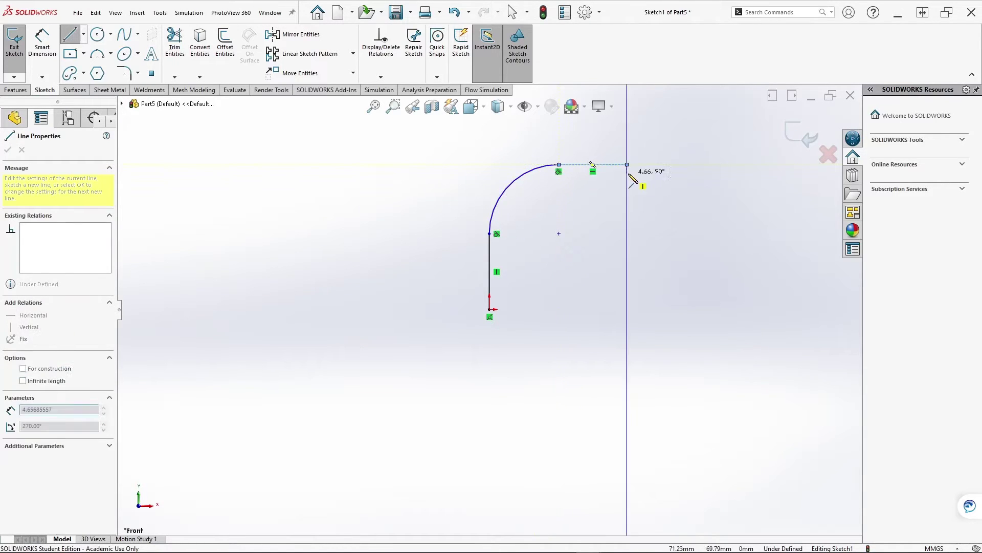
# - Dimension the horizontal line to 35 mm
pyautogui.press('Escape')
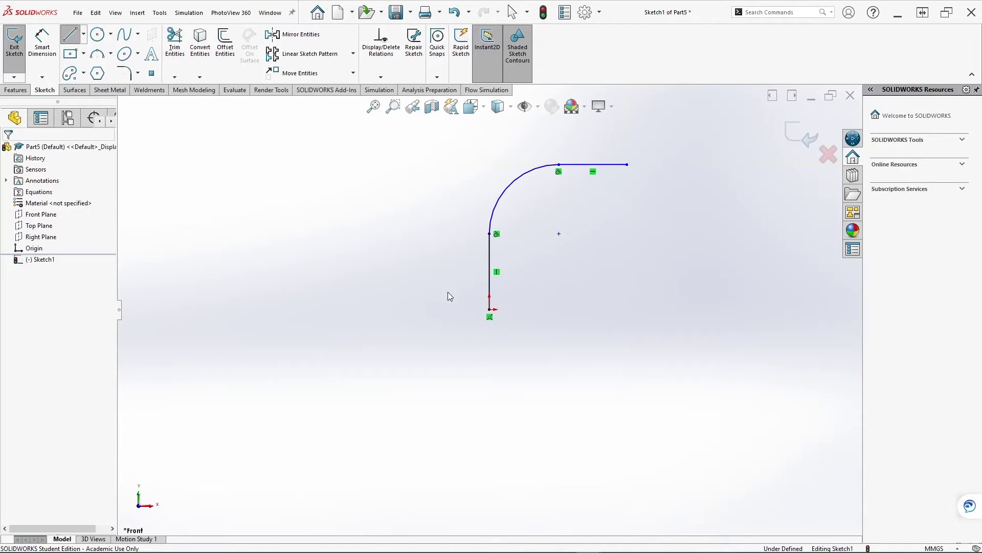
pyautogui.click(44, 48)
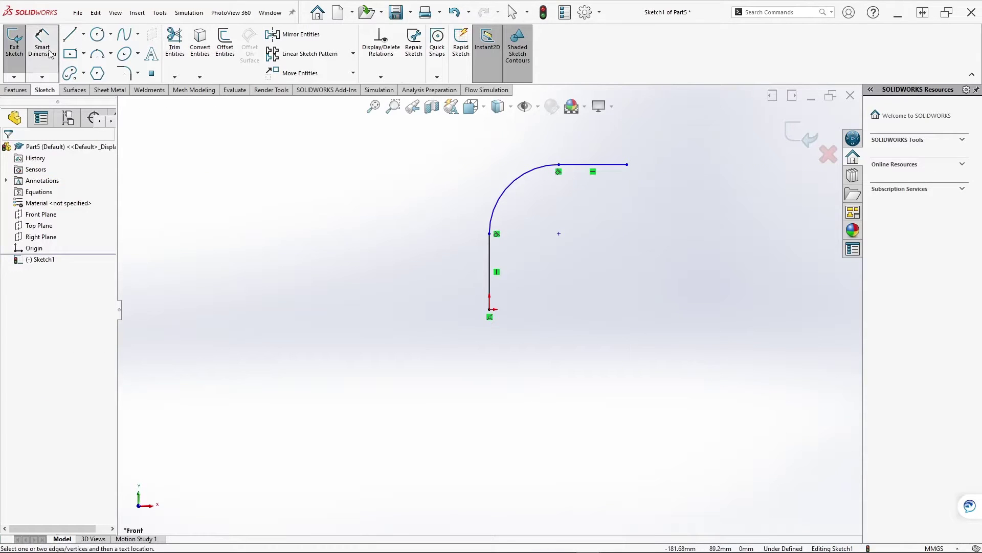
pyautogui.click(584, 164)
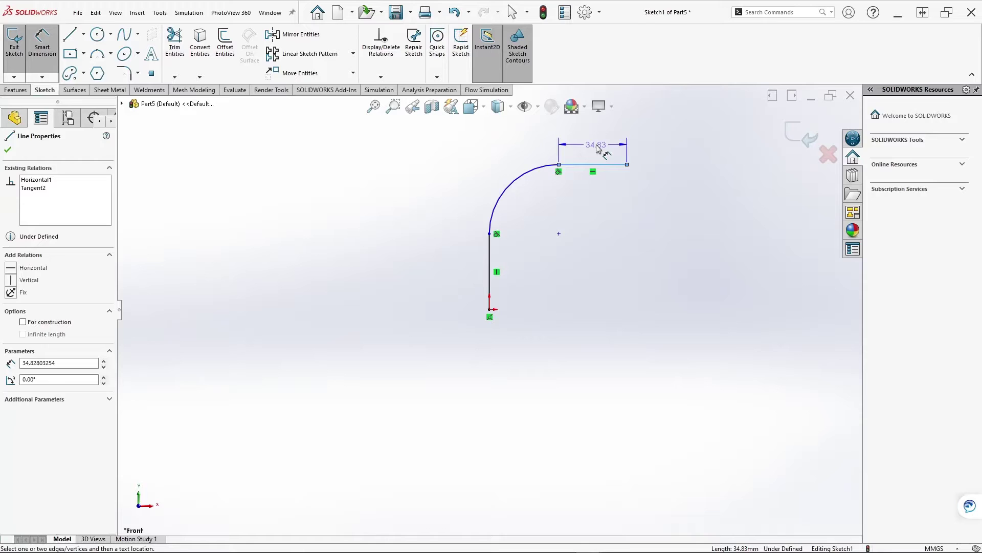
pyautogui.click(597, 148)
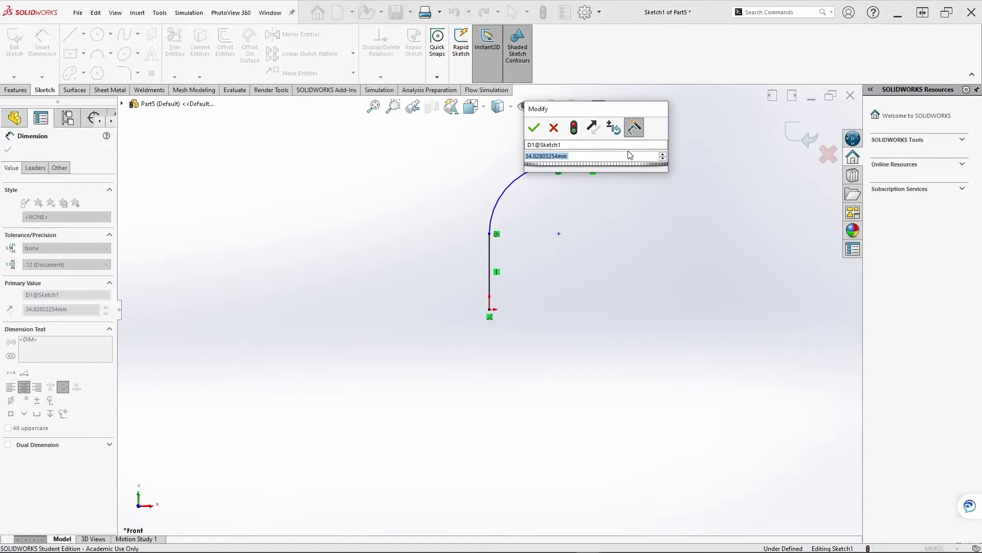
pyautogui.write('35')
pyautogui.press('Return')
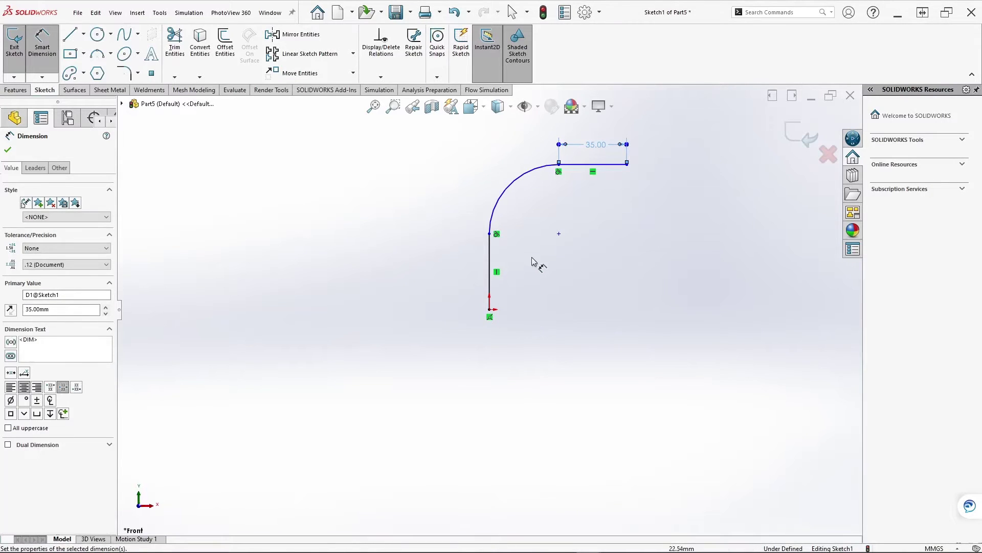
pyautogui.press('Escape')
pyautogui.press('Escape')
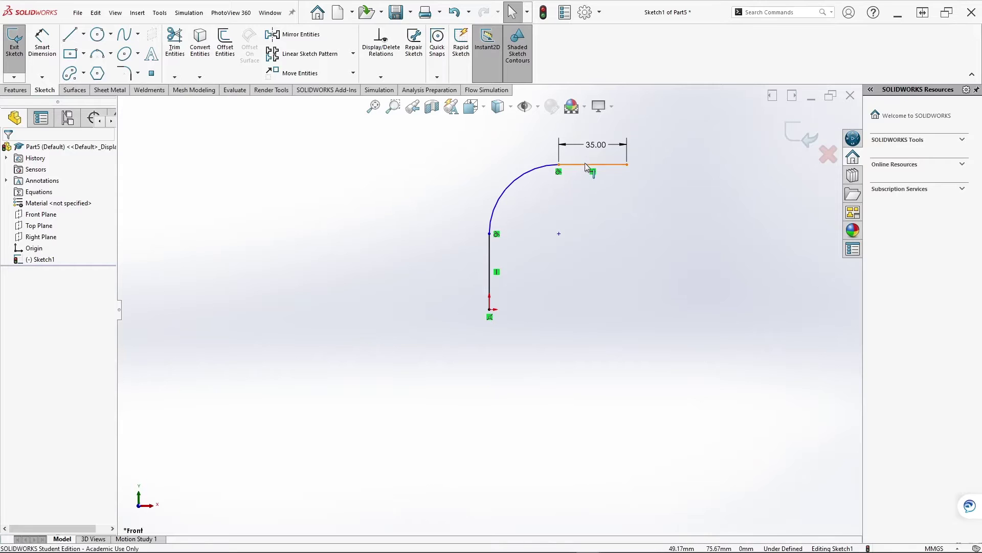
# - Make the vertical and horizontal lines equal and check the arc's tangency to both
pyautogui.click(585, 163)
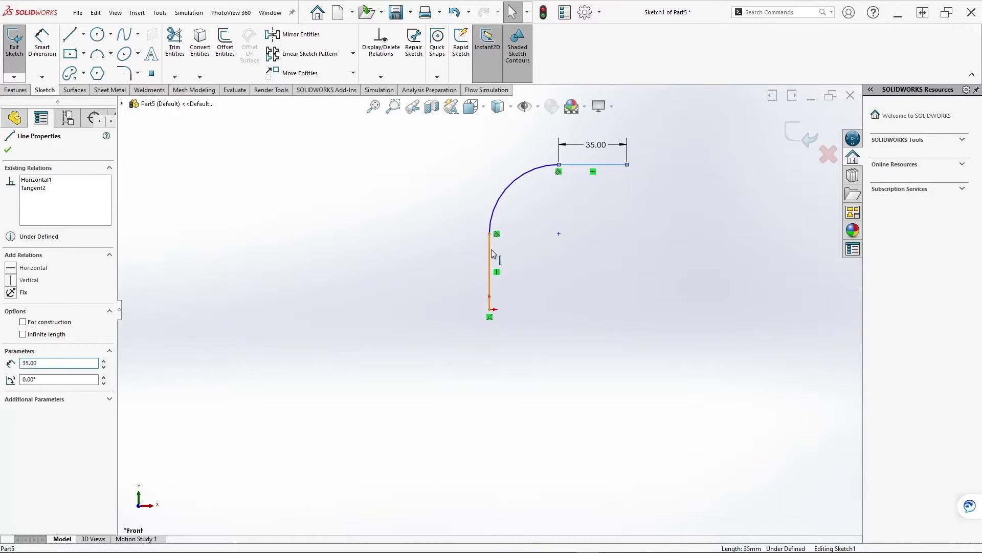
pyautogui.keyDown('ctrl'); pyautogui.click(491, 250); pyautogui.keyUp('ctrl')
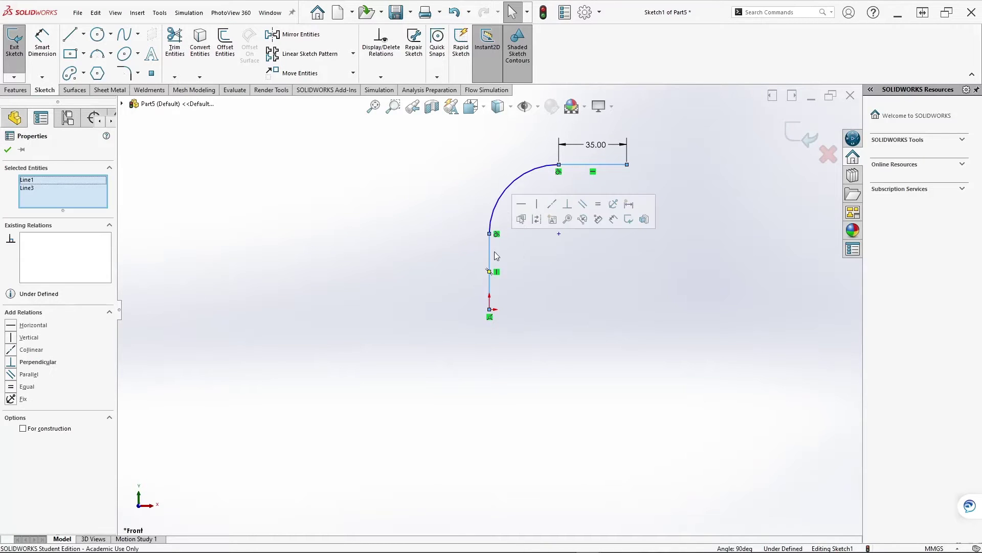
pyautogui.click(598, 208)
pyautogui.click(580, 183)
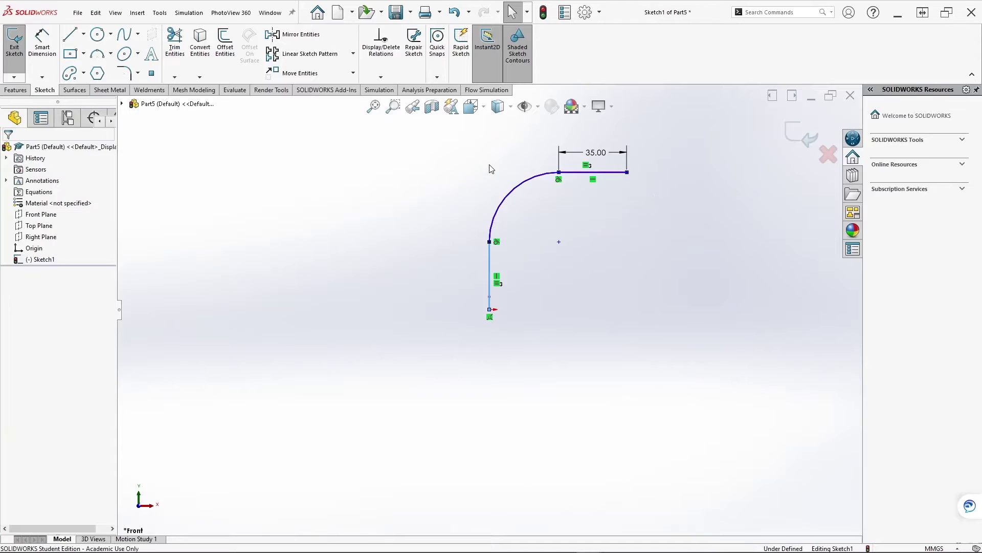
pyautogui.click(578, 173)
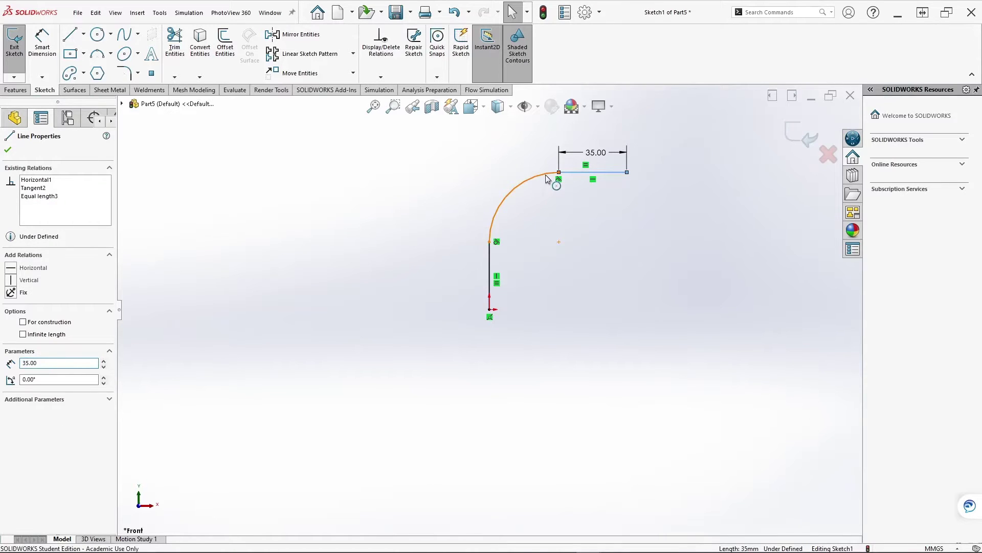
pyautogui.keyDown('ctrl'); pyautogui.click(546, 177); pyautogui.keyUp('ctrl')
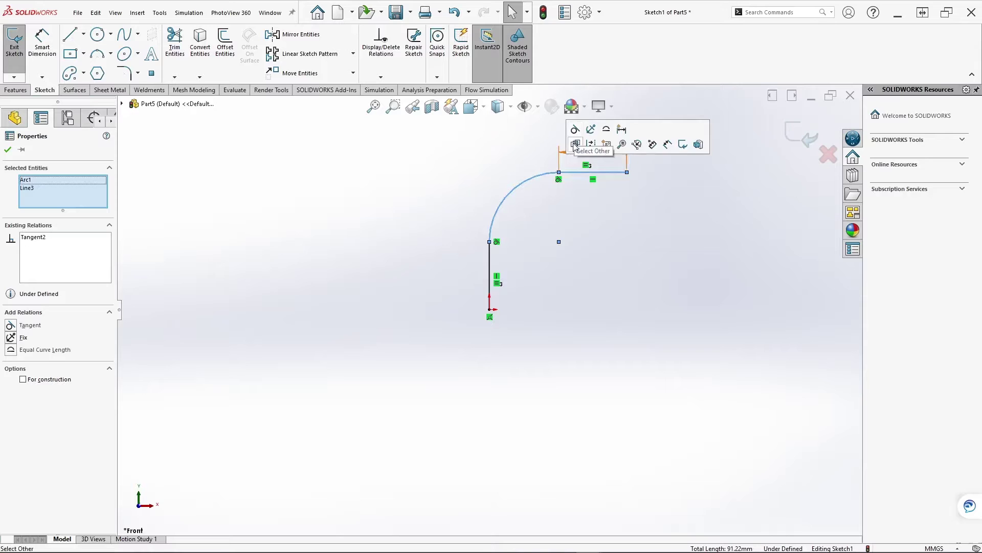
pyautogui.click(489, 253)
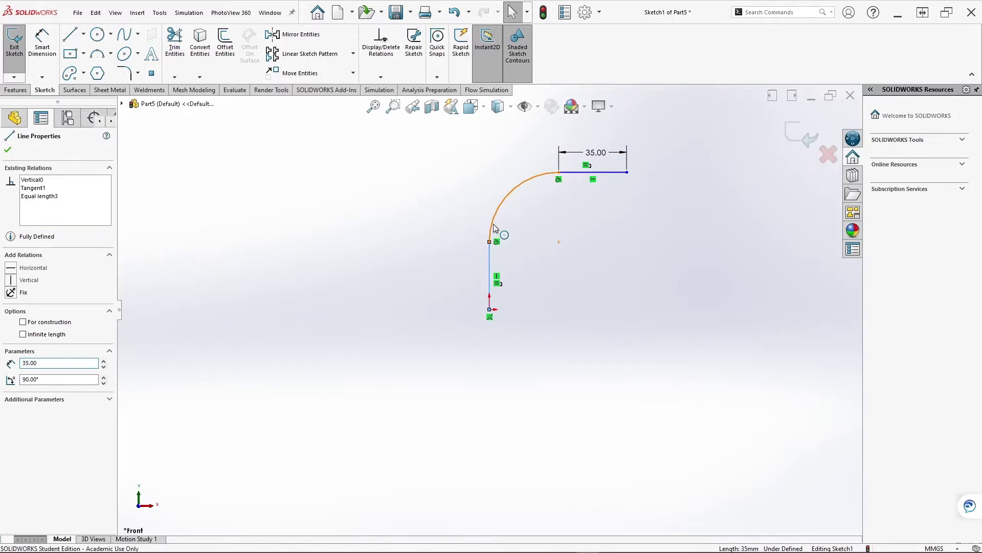
pyautogui.keyDown('ctrl'); pyautogui.click(494, 228); pyautogui.keyUp('ctrl')
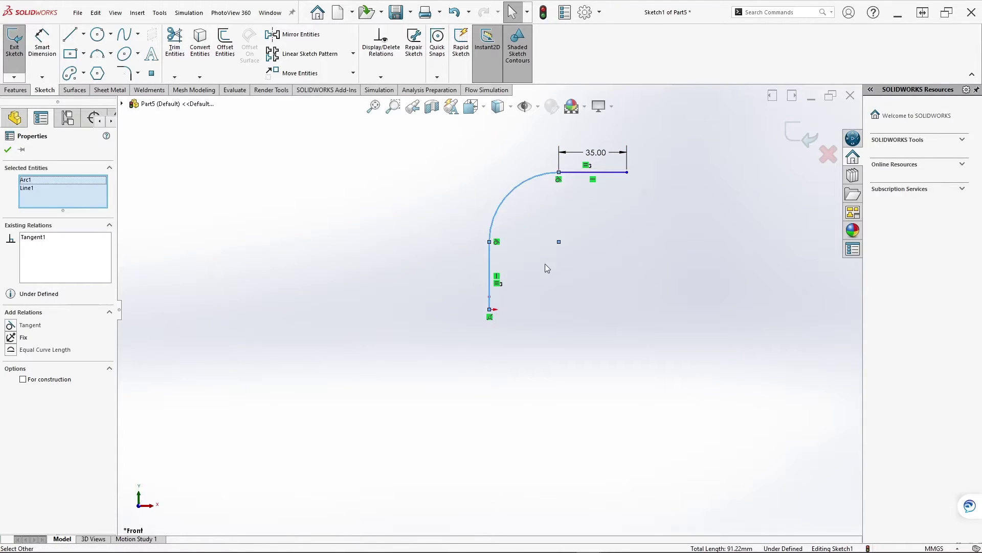
pyautogui.click(637, 355)
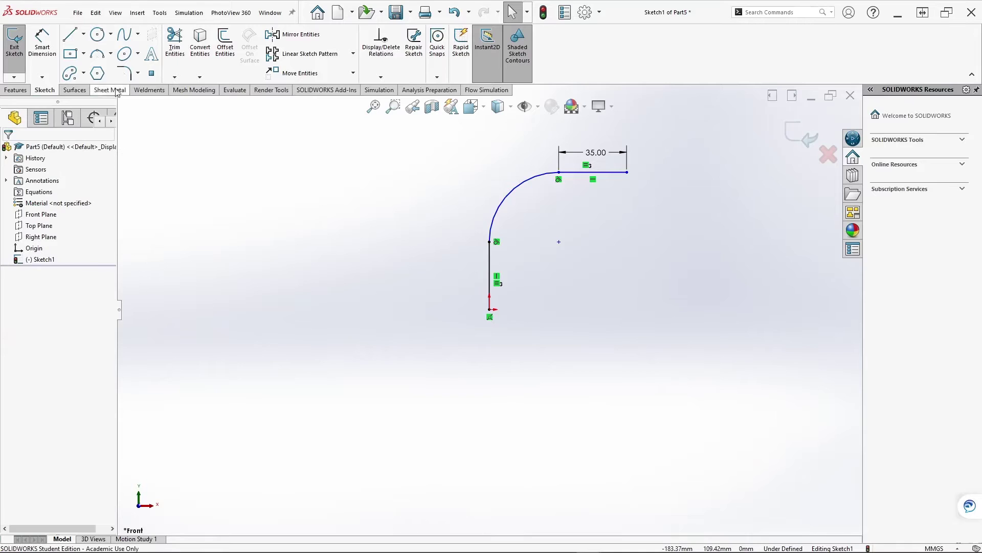
# - Dimension the bend arc to a 60 mm radius
pyautogui.click(42, 44)
pyautogui.click(498, 200)
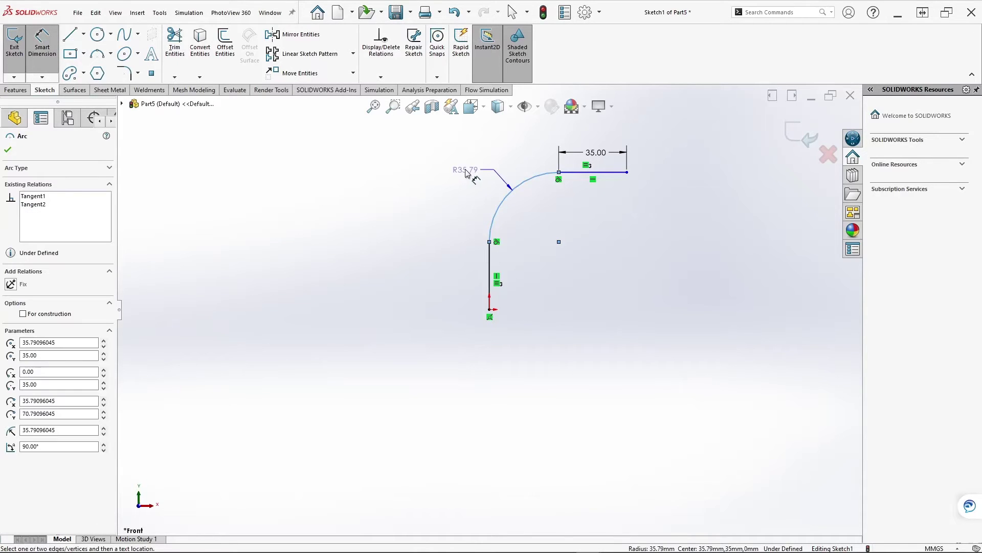
pyautogui.click(458, 169)
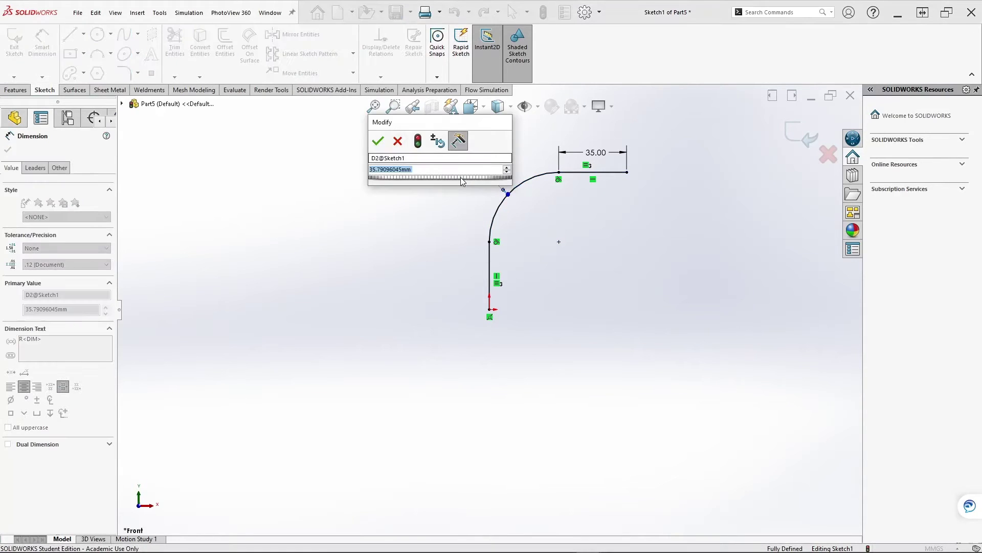
pyautogui.write('60')
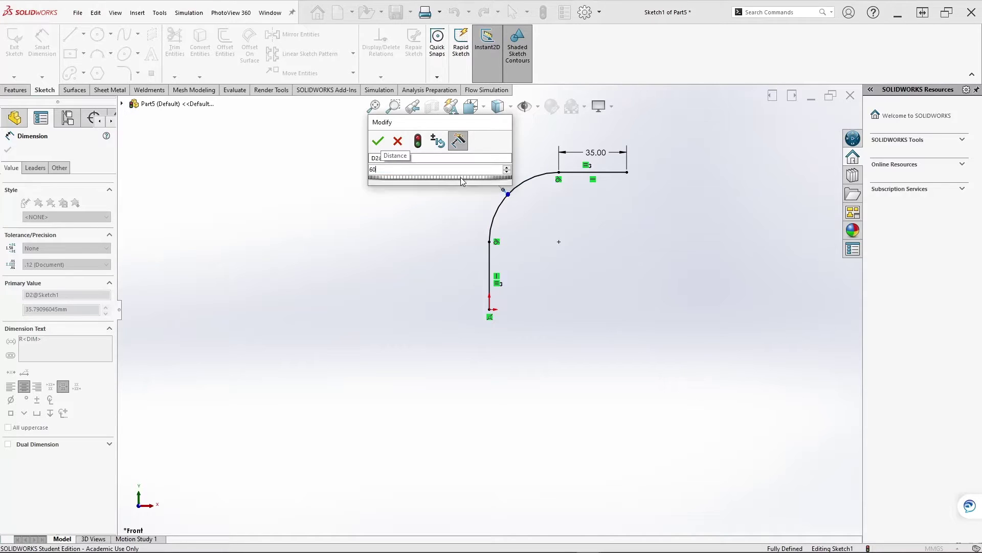
pyautogui.press('Return')
pyautogui.press('f')
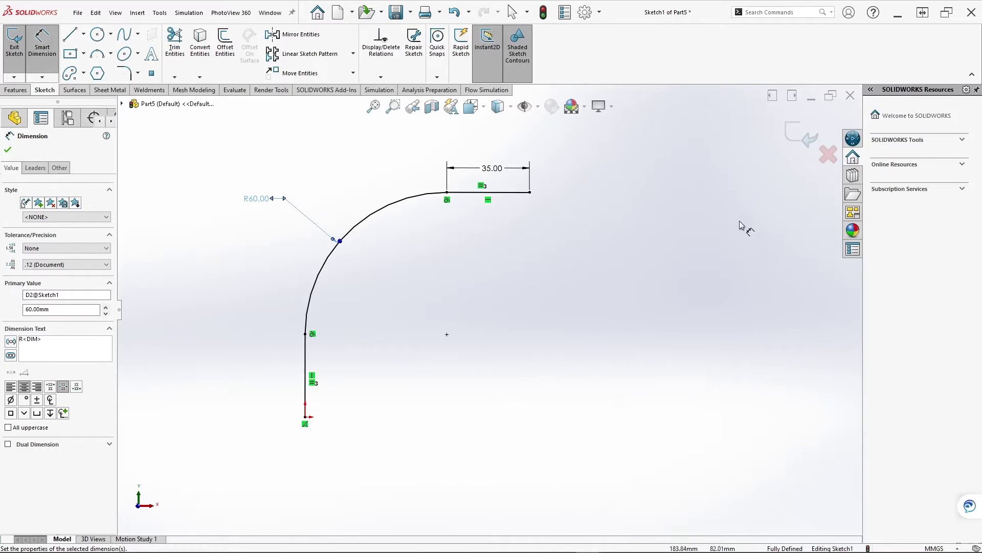
# - Close the path sketch, view it isometrically and select the Top Plane
pyautogui.click(801, 143)
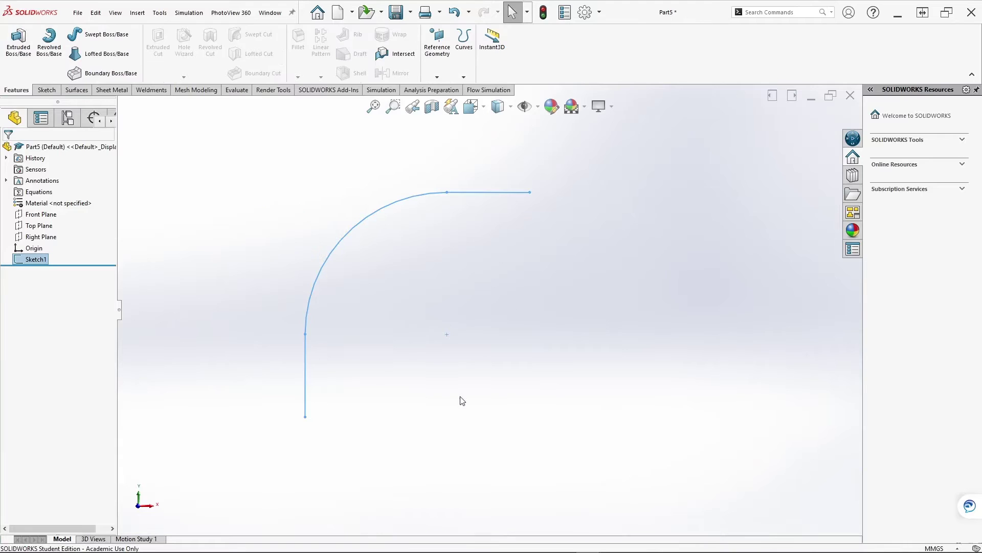
pyautogui.hotkey('ctrl', '7')
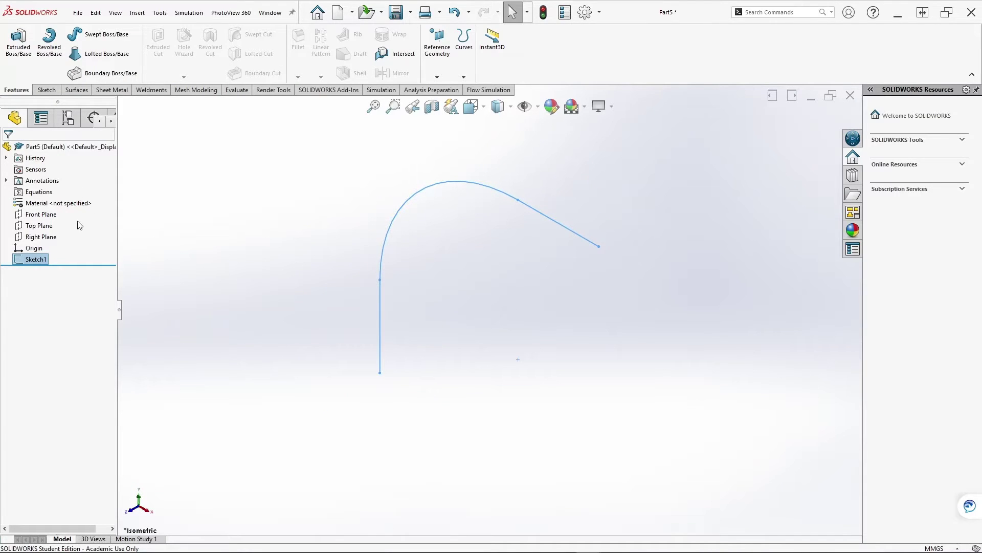
pyautogui.click(39, 226)
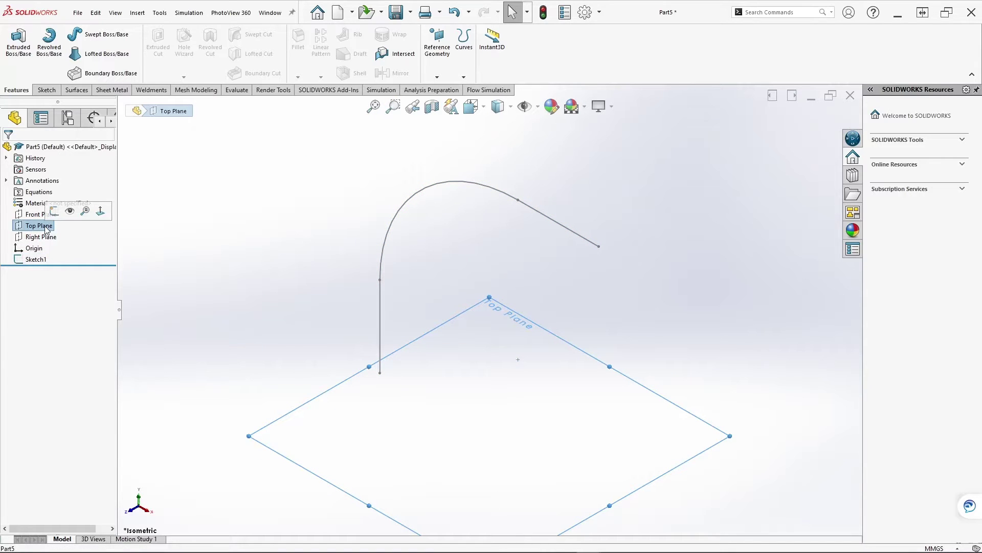
# - Sketch a circle centred on the origin on the Top Plane, checking the reference drawing
pyautogui.click(54, 210)
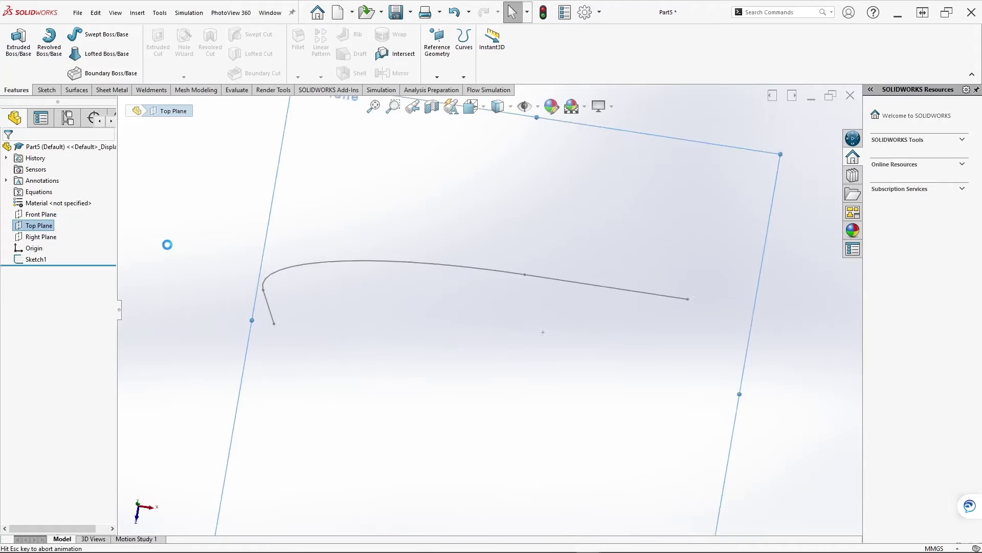
pyautogui.click(97, 34)
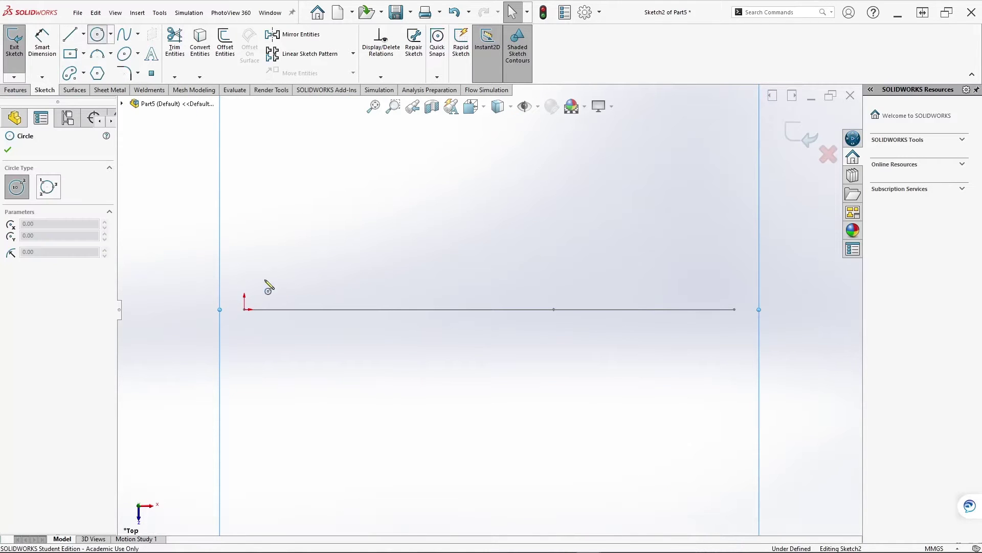
pyautogui.click(245, 309)
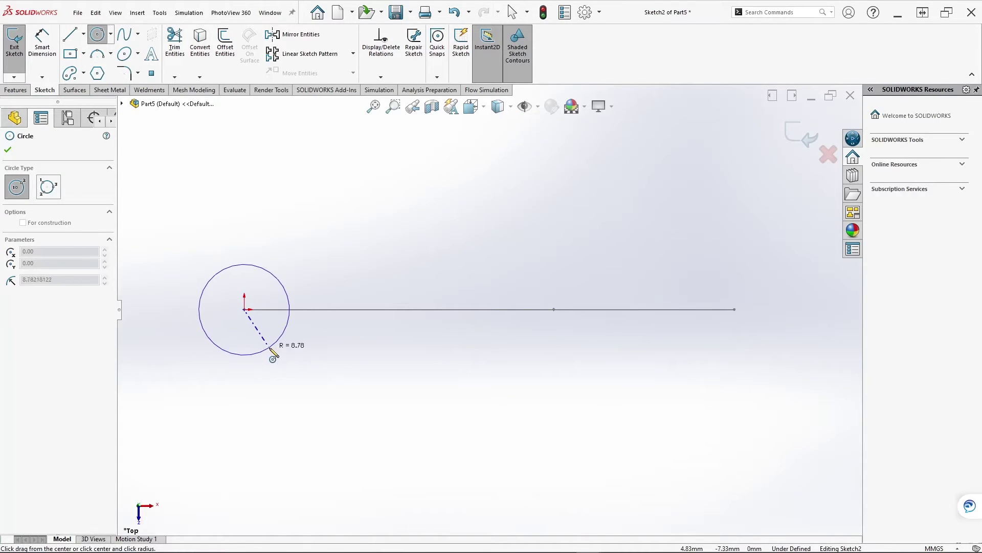
pyautogui.click(270, 346)
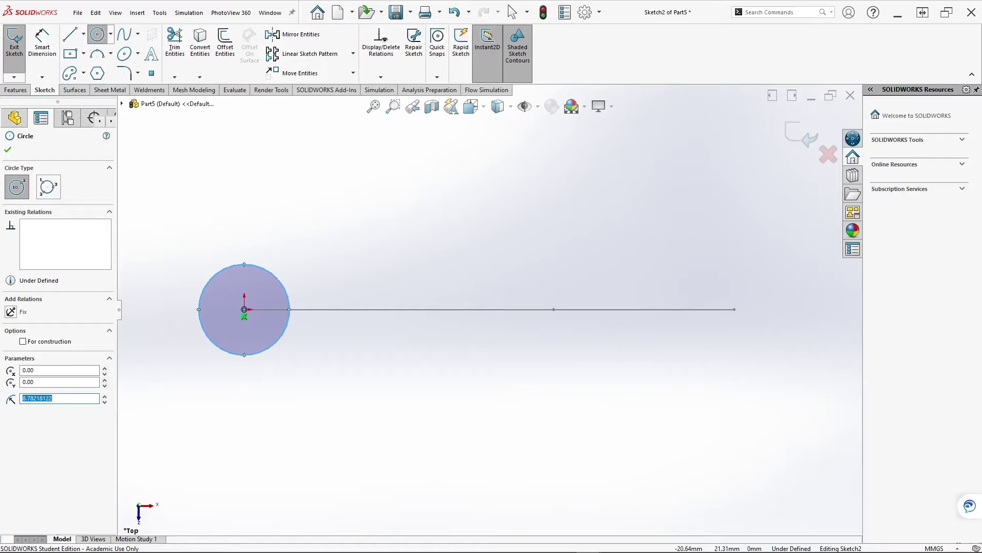
pyautogui.hotkey('alt', 'Tab')
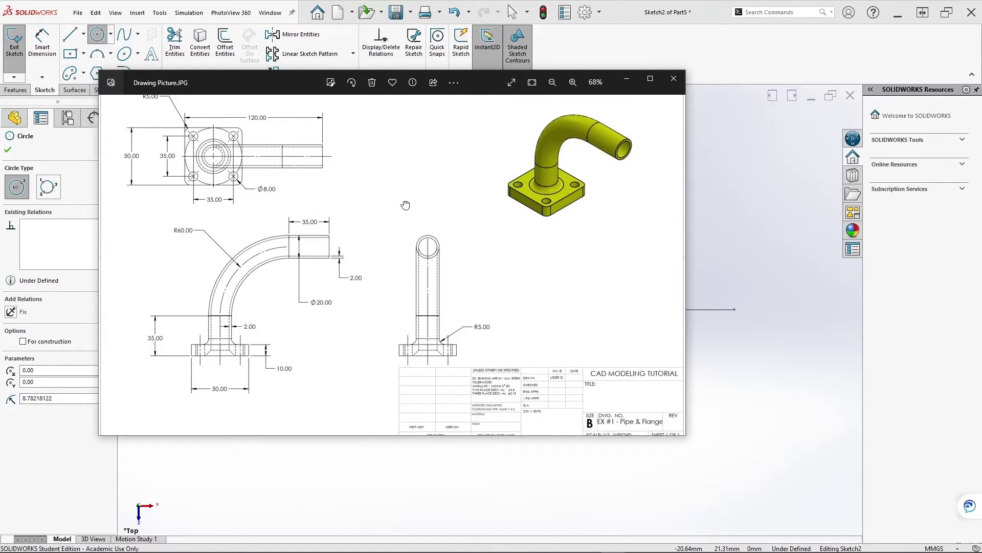
pyautogui.moveTo(405, 206)
pyautogui.mouseDown()
pyautogui.moveTo(412, 230)
pyautogui.moveTo(402, 219)
pyautogui.mouseUp()
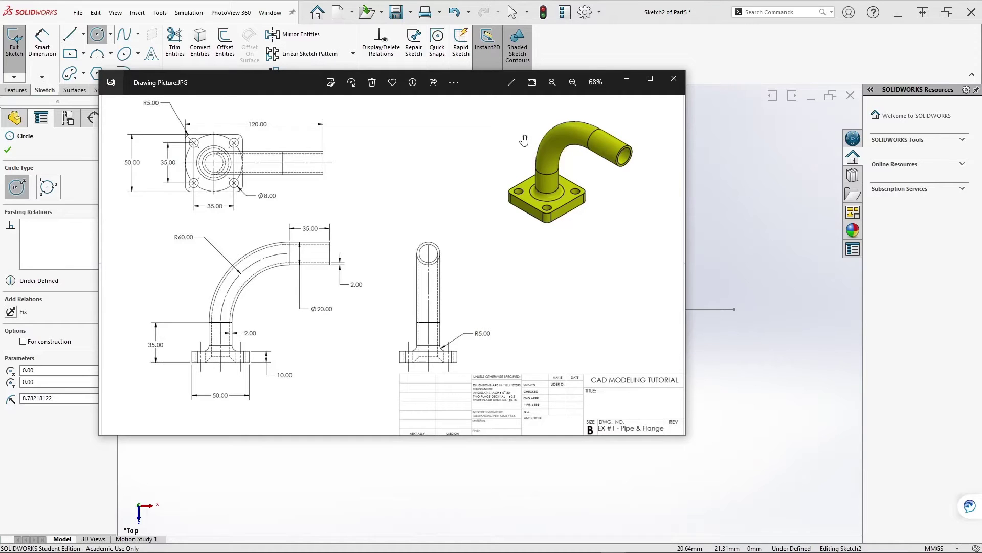
pyautogui.hotkey('alt', 'Tab')
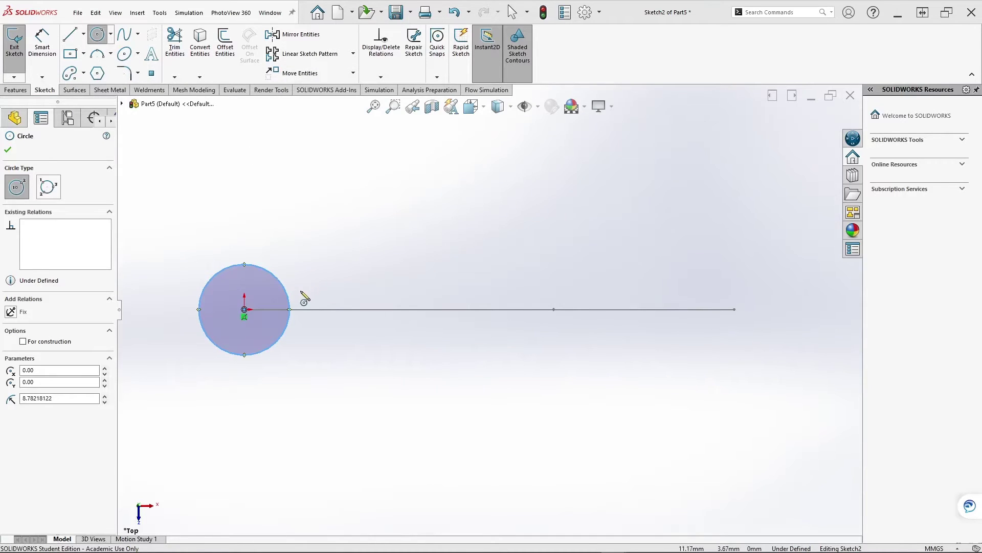
pyautogui.click(283, 285)
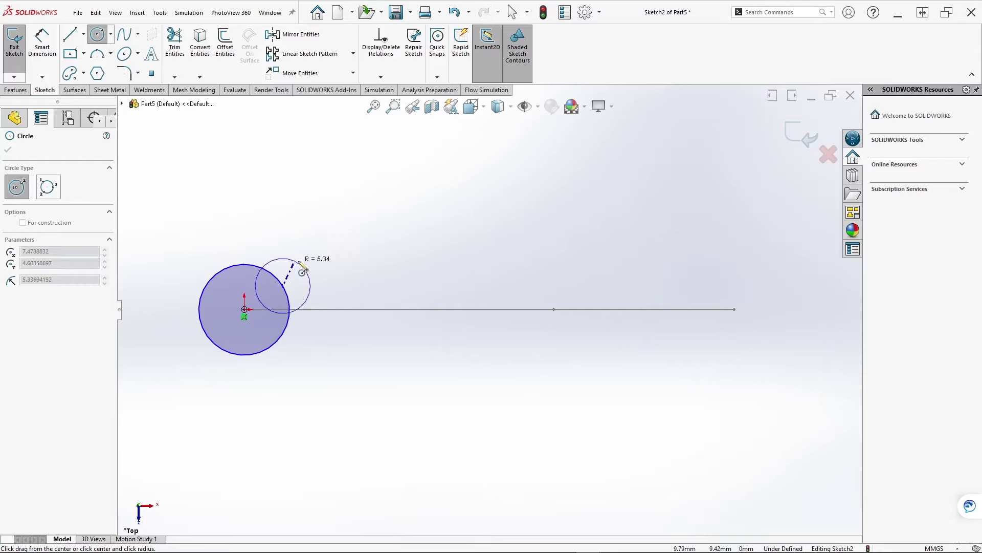
pyautogui.press('Escape')
# - Dimension the circle to 20 mm diameter and exit the sketch
pyautogui.press('d')
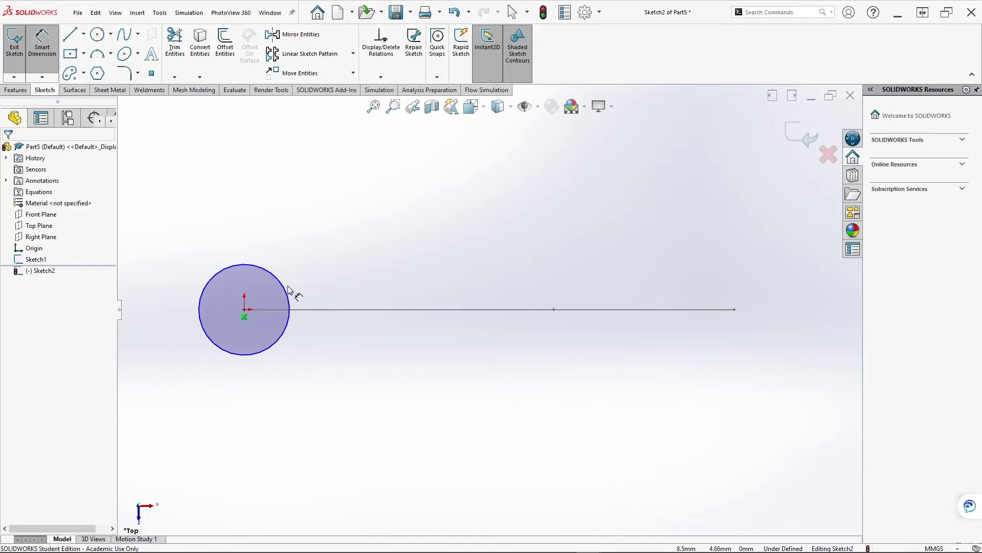
pyautogui.click(288, 293)
pyautogui.click(302, 264)
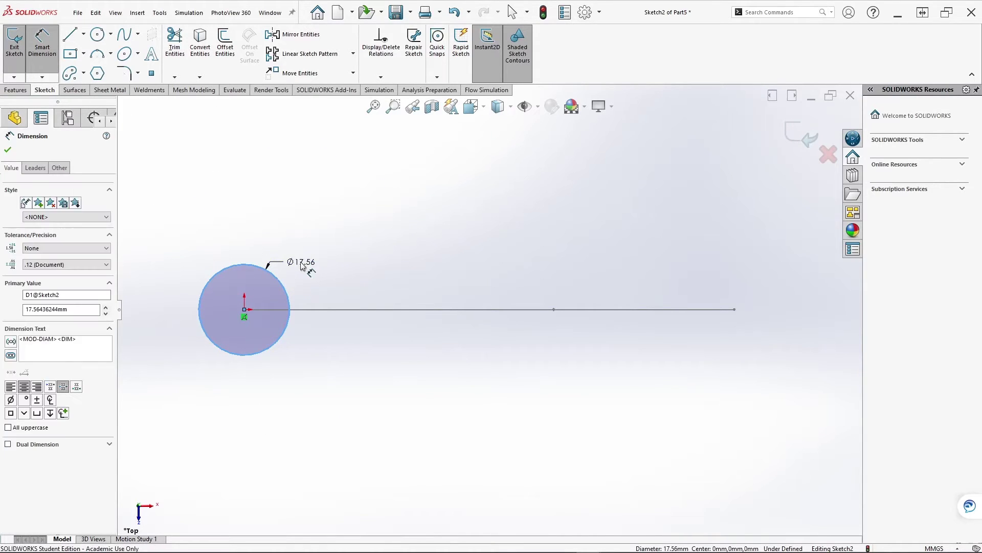
pyautogui.write('20')
pyautogui.press('Return')
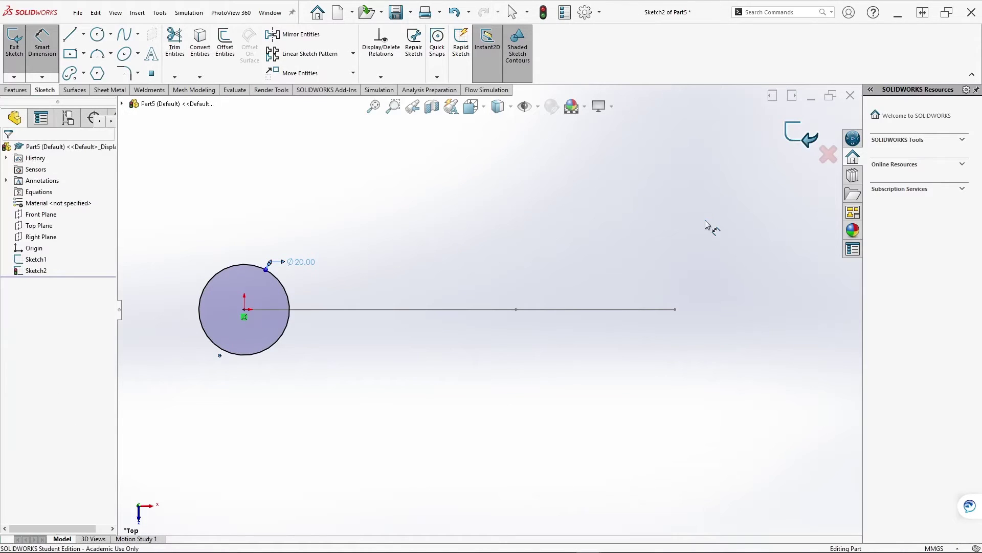
pyautogui.hotkey('ctrl', 'b')
pyautogui.moveTo(487, 348); pyautogui.dragTo(486, 236, button='middle')
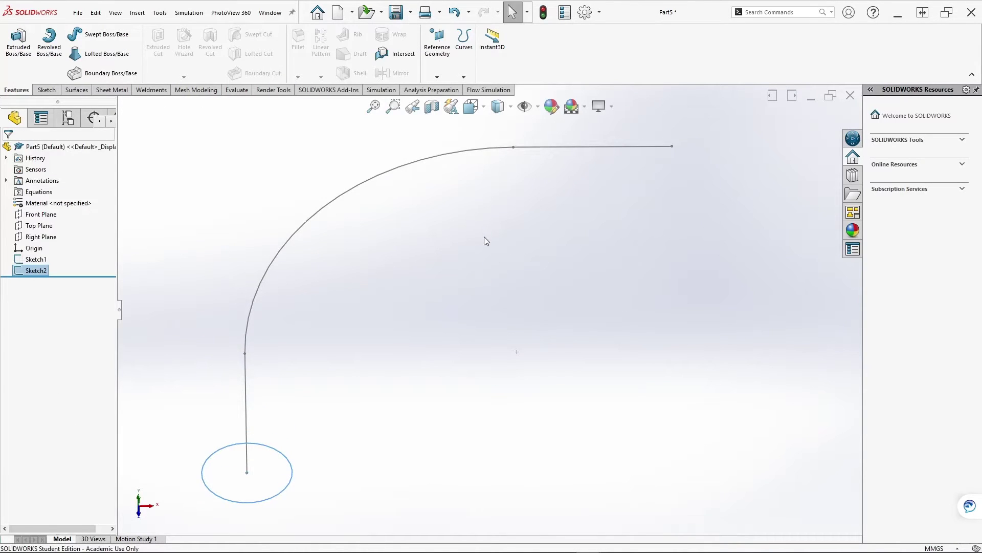
# - Set up a sweep of the circle profile along the bent Sketch1 path
pyautogui.hotkey('ctrl', '7')
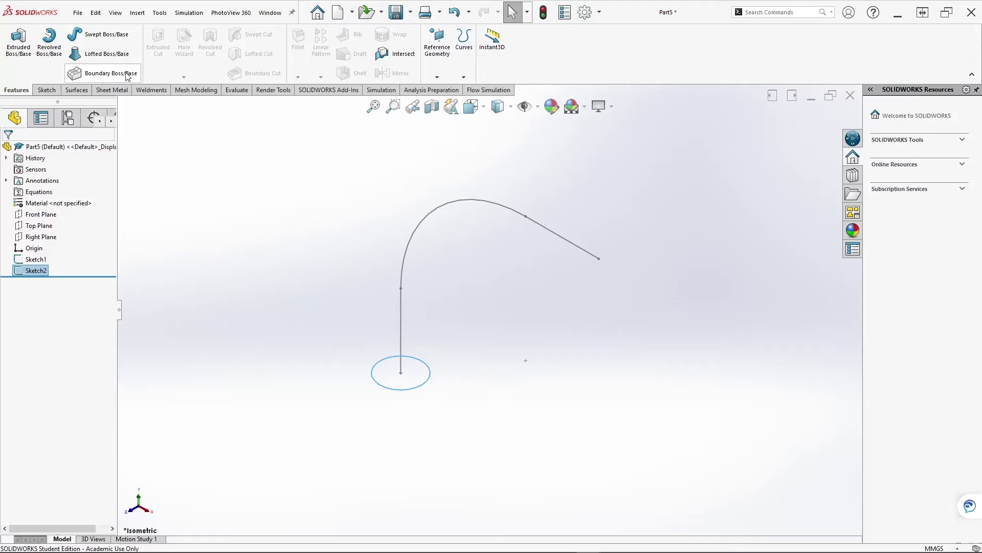
pyautogui.click(106, 34)
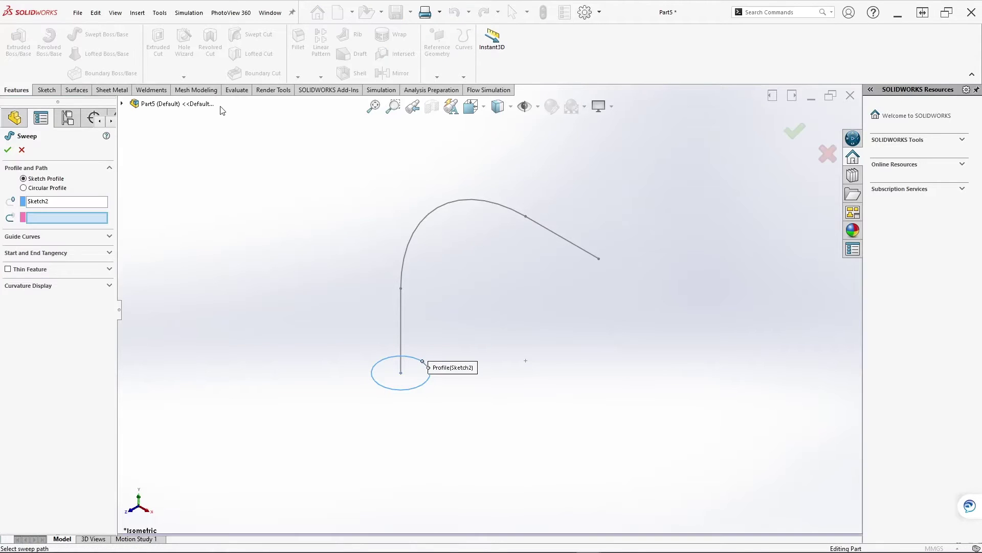
pyautogui.click(60, 202)
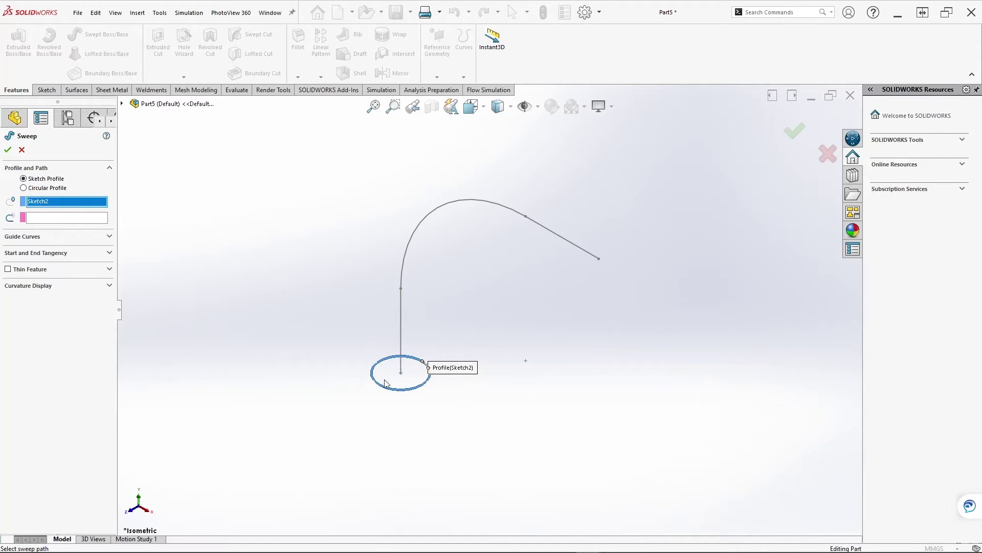
pyautogui.click(69, 220)
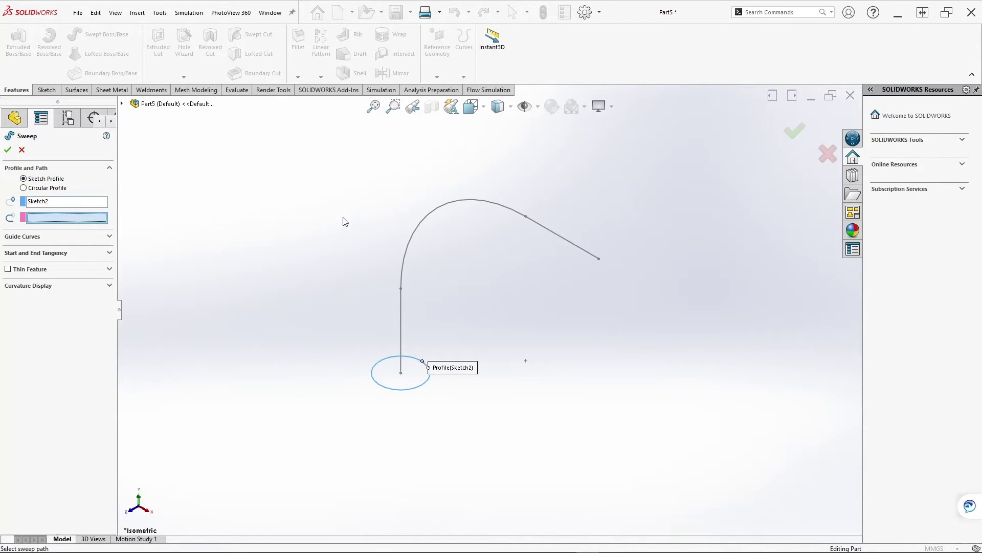
pyautogui.click(441, 208)
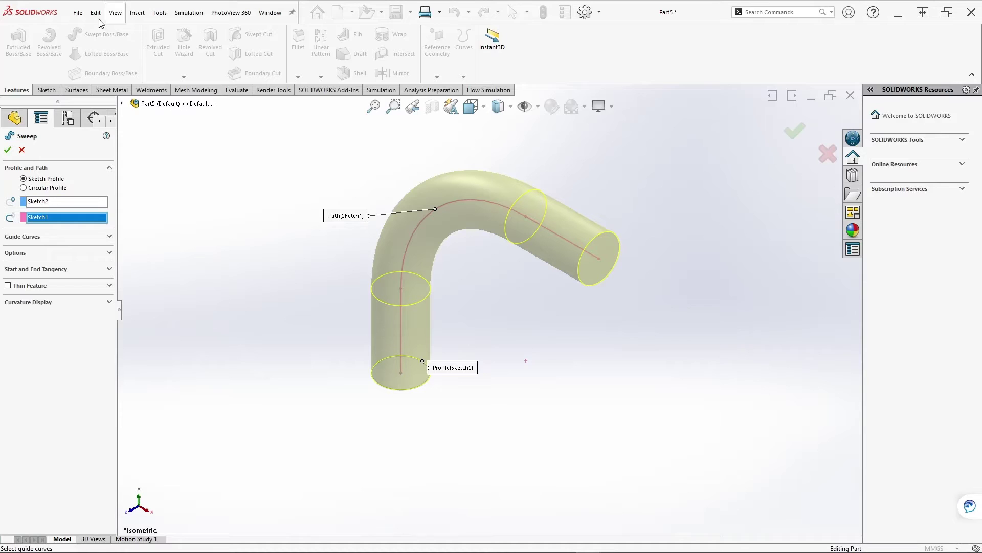
pyautogui.hotkey('alt', 'Tab')
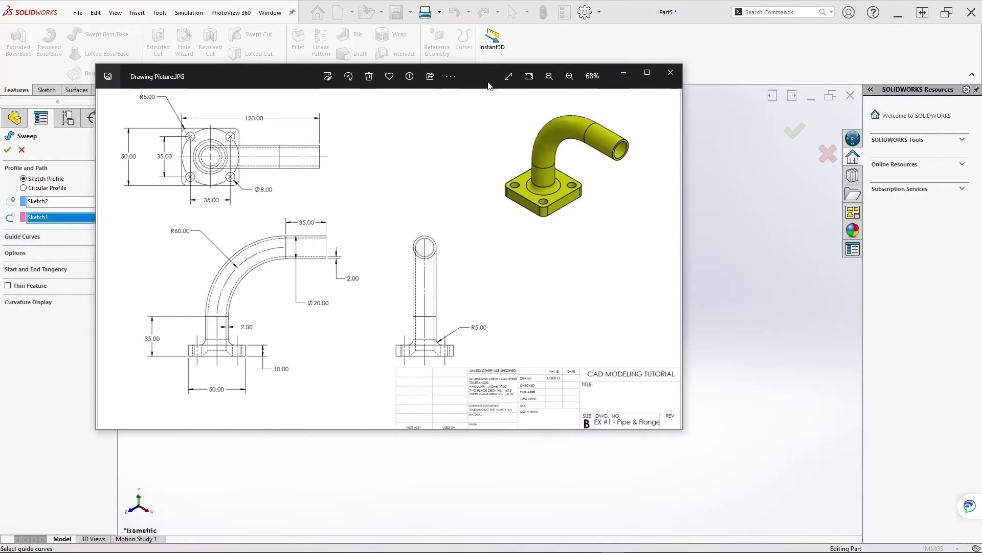
pyautogui.keyDown('ctrl'); pyautogui.scroll(1, 356, 266); pyautogui.keyUp('ctrl')
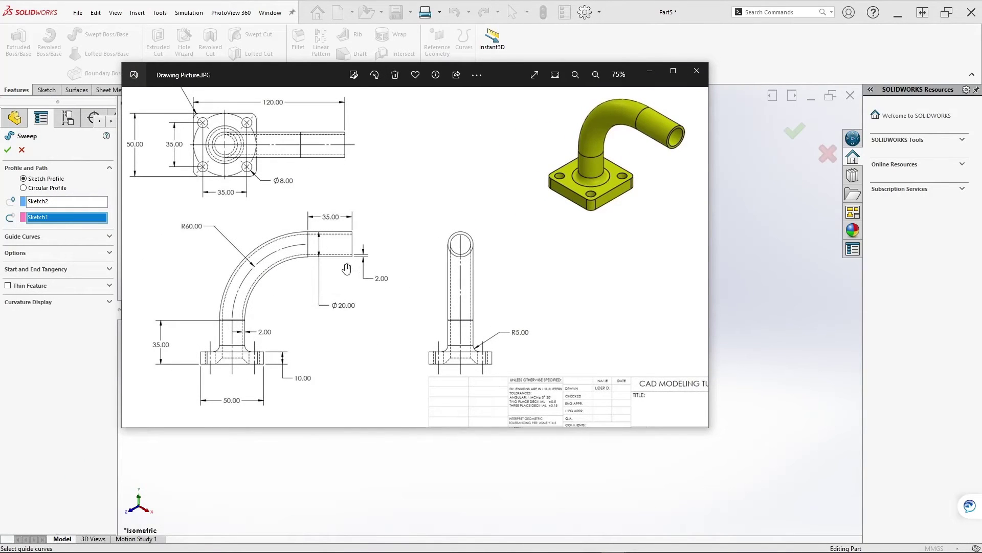
pyautogui.keyDown('ctrl'); pyautogui.scroll(-2, 383, 277); pyautogui.keyUp('ctrl')
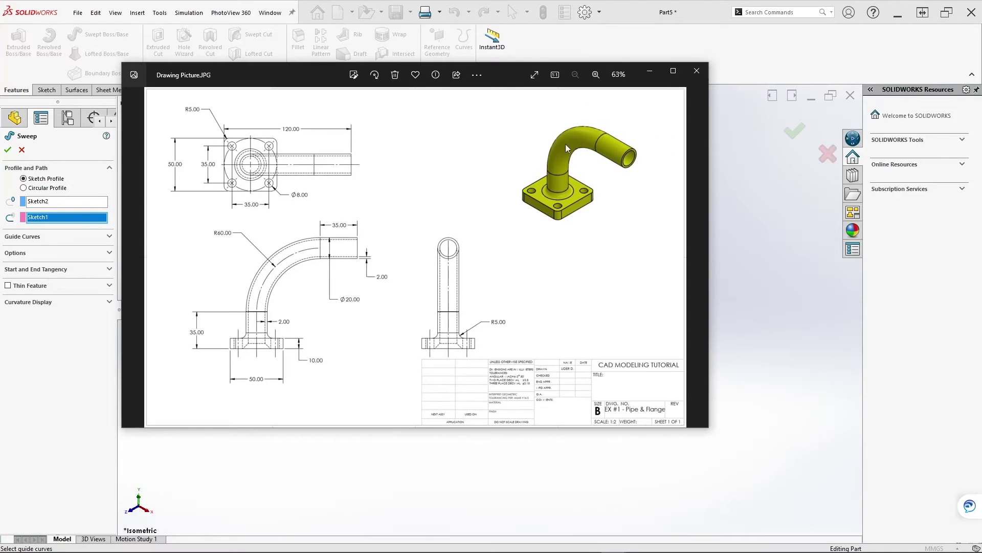
pyautogui.hotkey('alt', 'Tab')
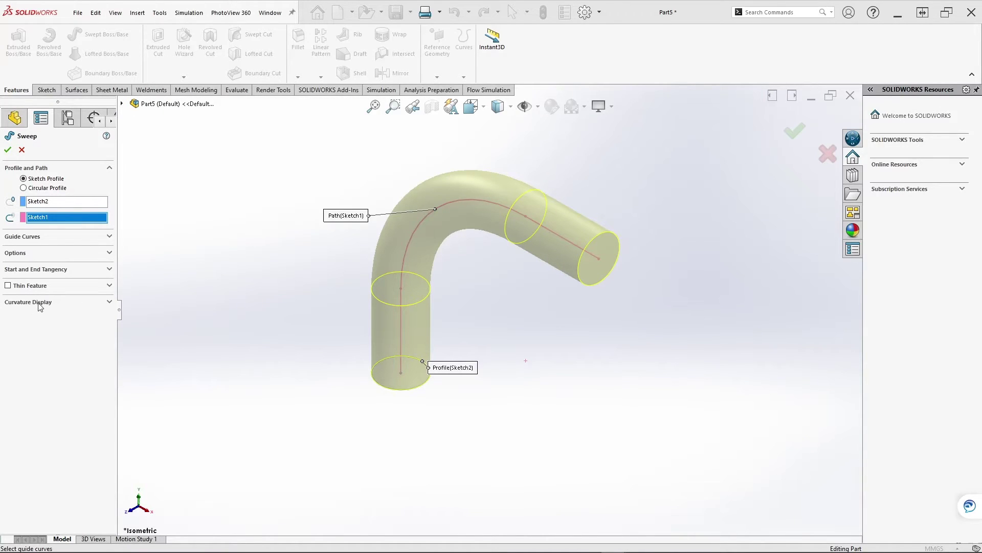
# - Make the sweep a 2 mm thin feature with the wall growing inward and accept it
pyautogui.click(8, 286)
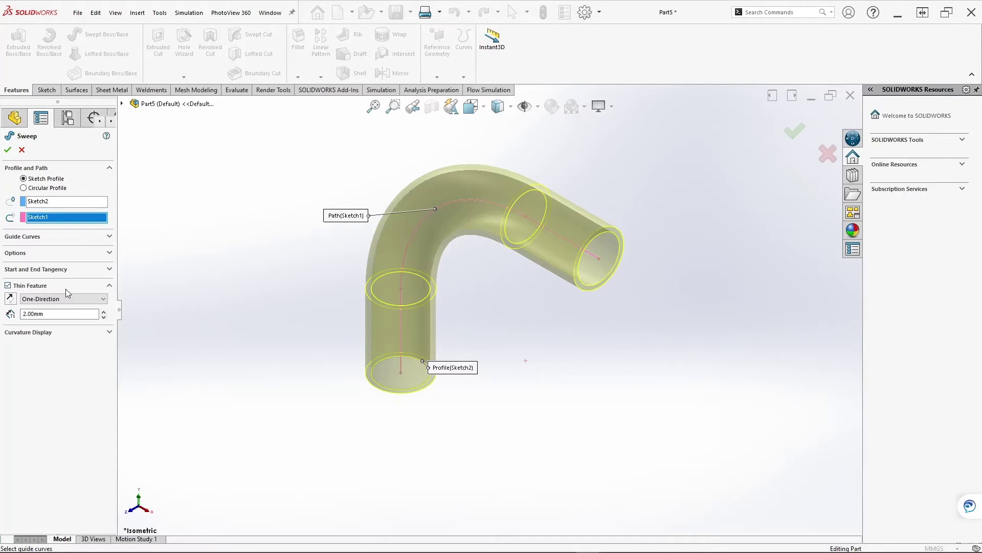
pyautogui.click(57, 314)
pyautogui.write('2')
pyautogui.click(11, 300)
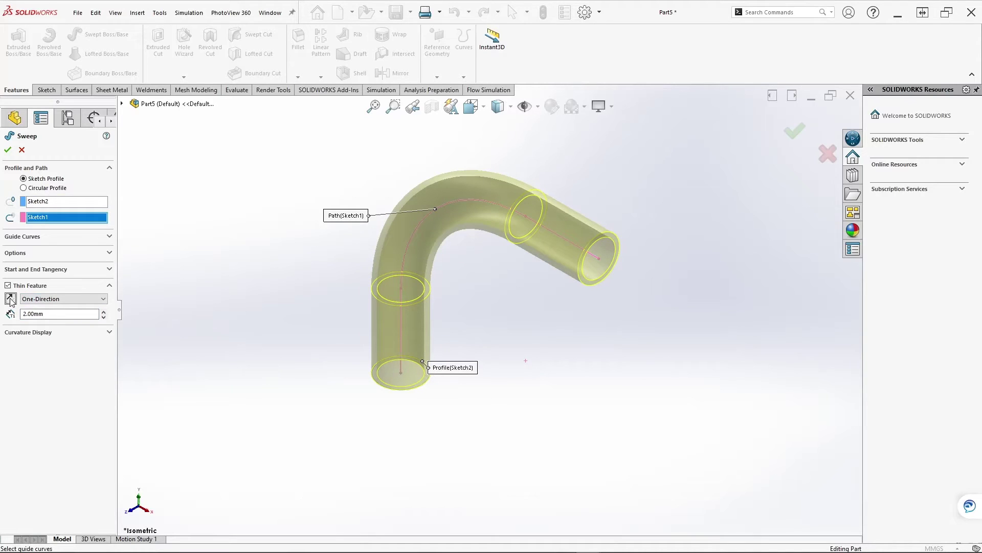
pyautogui.click(10, 300)
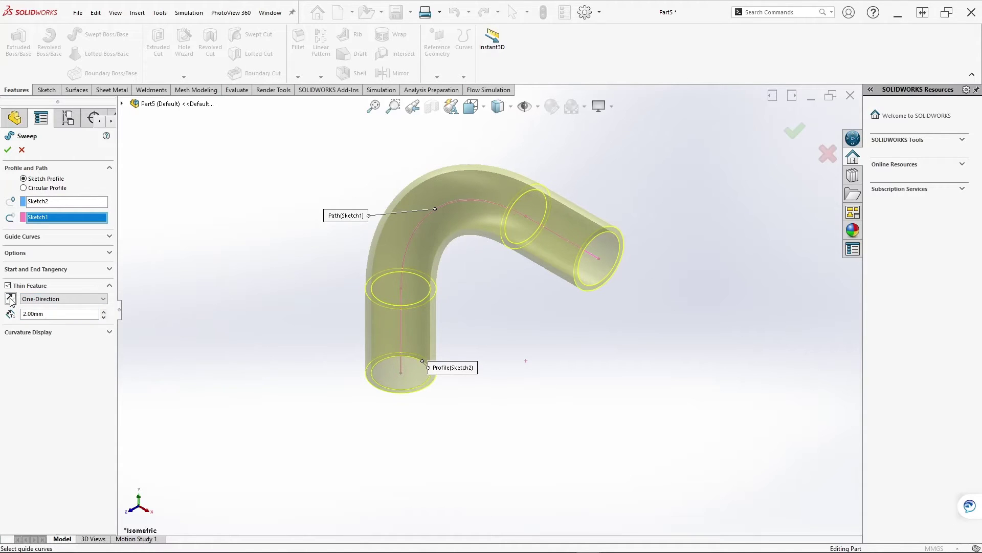
pyautogui.click(11, 300)
pyautogui.click(11, 299)
pyautogui.click(11, 300)
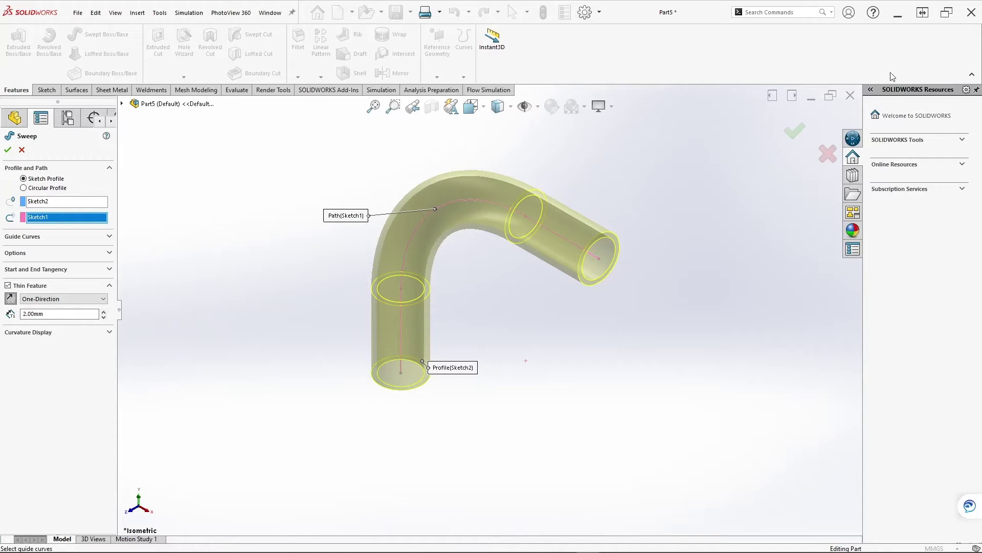
pyautogui.click(794, 131)
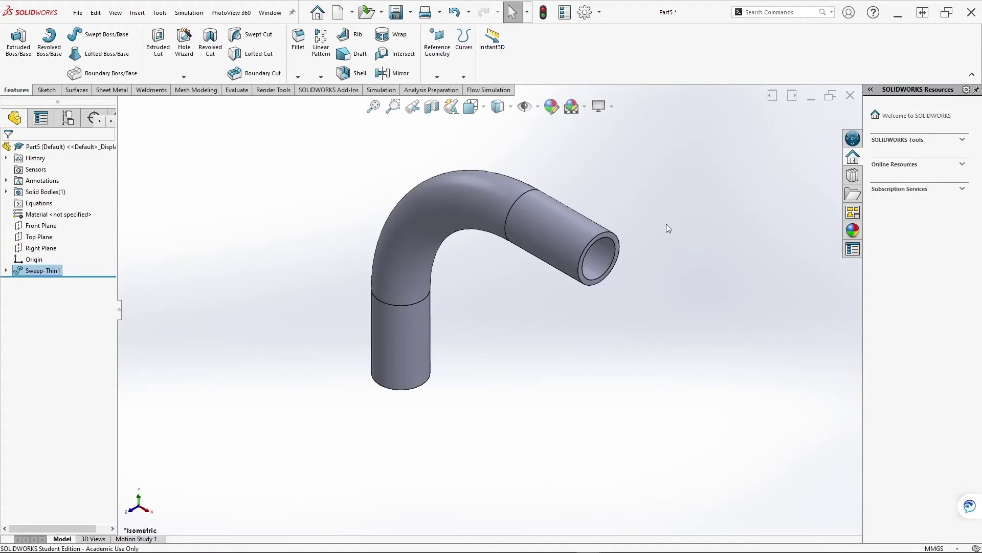
pyautogui.moveTo(578, 382); pyautogui.dragTo(605, 377, button='middle')
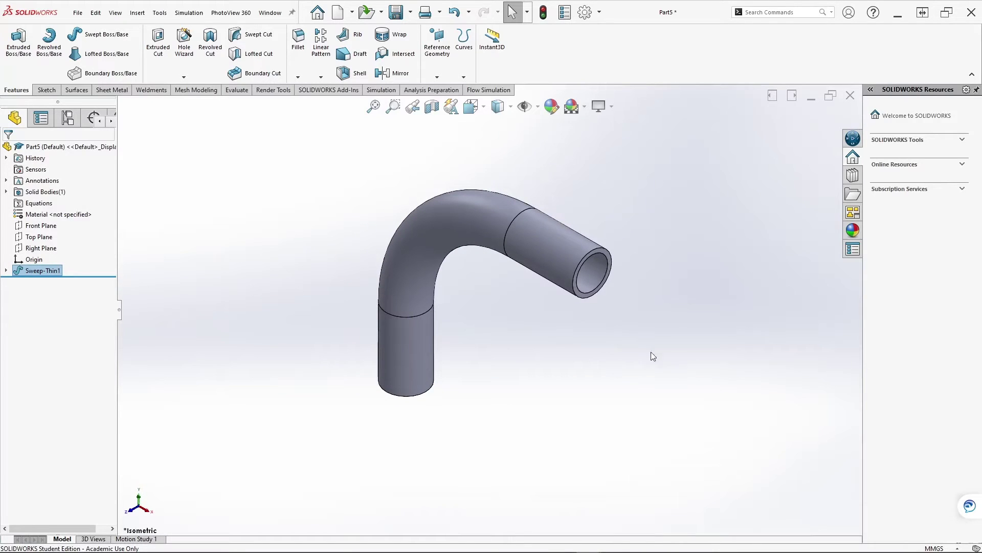
pyautogui.hotkey('alt', 'Tab')
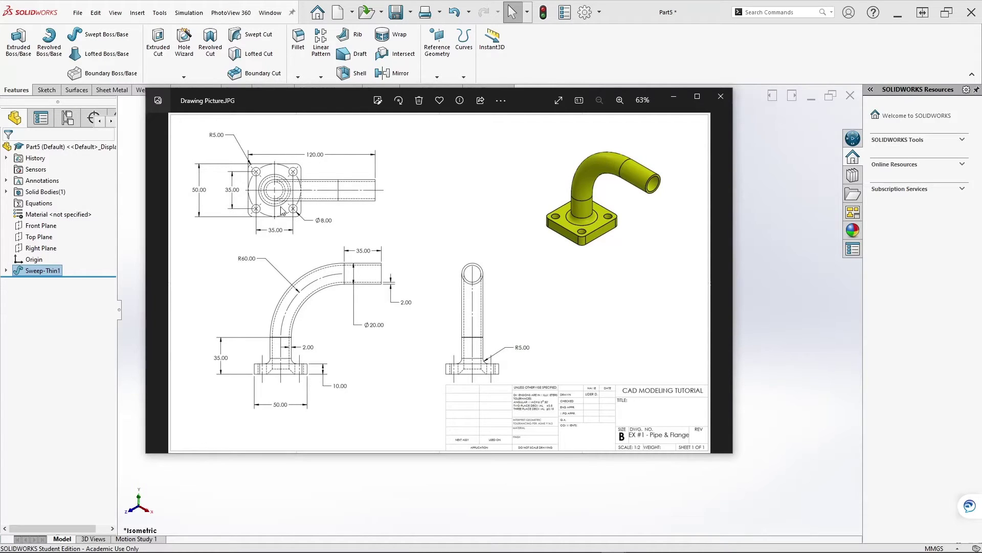
pyautogui.scroll(3, 283, 210)
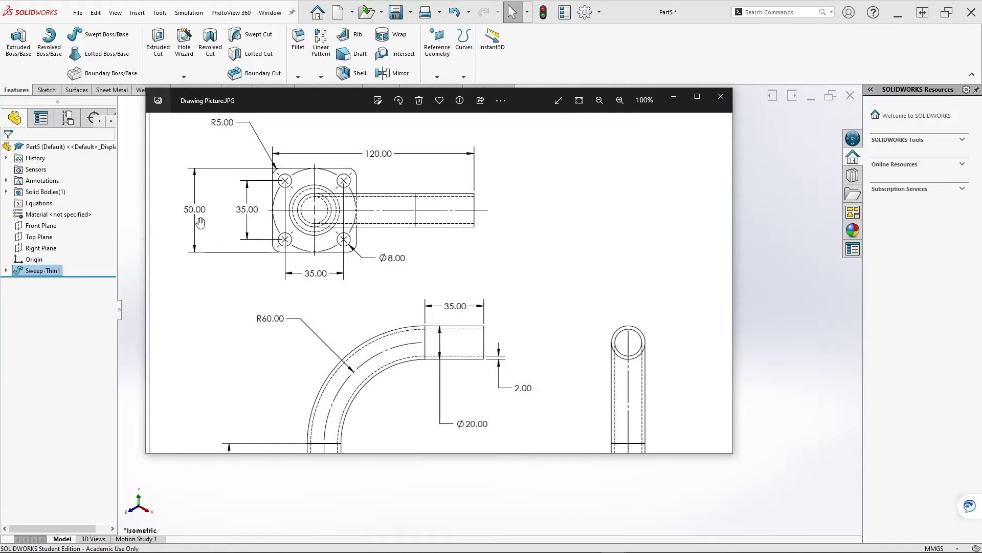
pyautogui.scroll(-5, 292, 300)
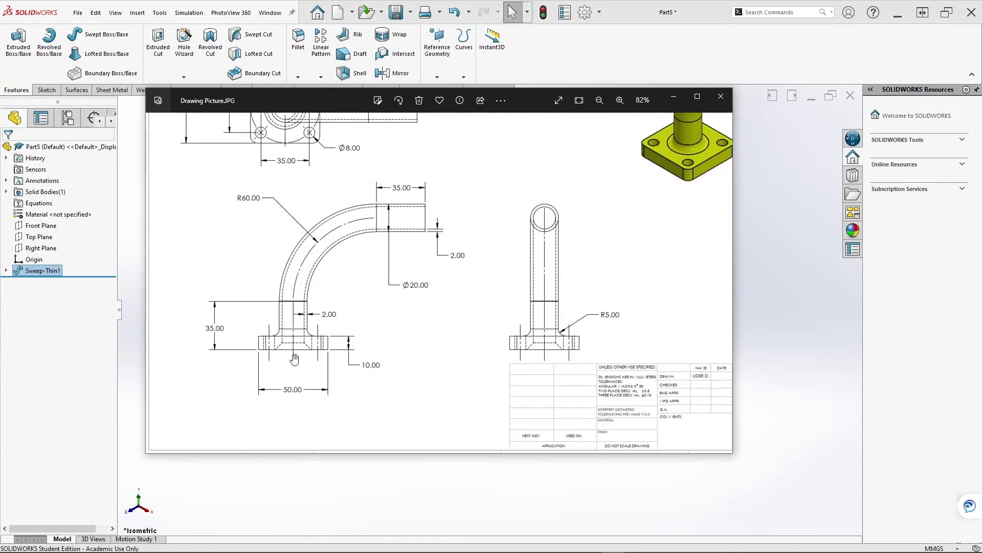
pyautogui.scroll(1, 333, 342)
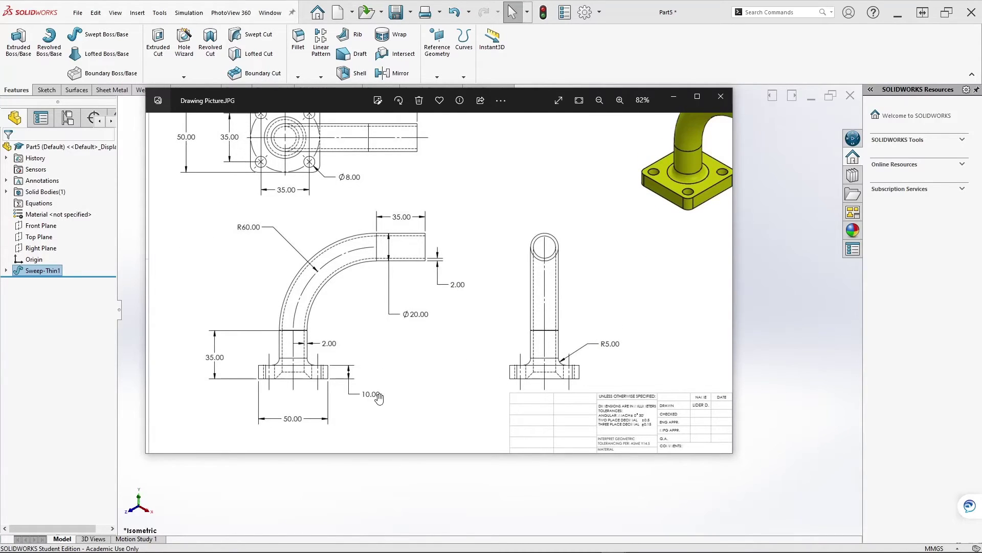
pyautogui.moveTo(365, 353); pyautogui.dragTo(371, 366)
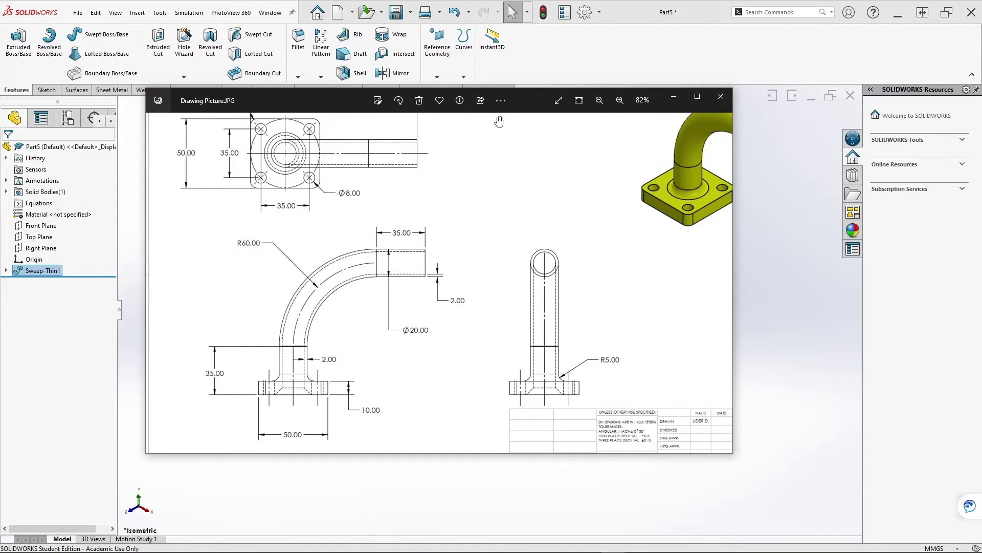
pyautogui.hotkey('alt', 'Tab')
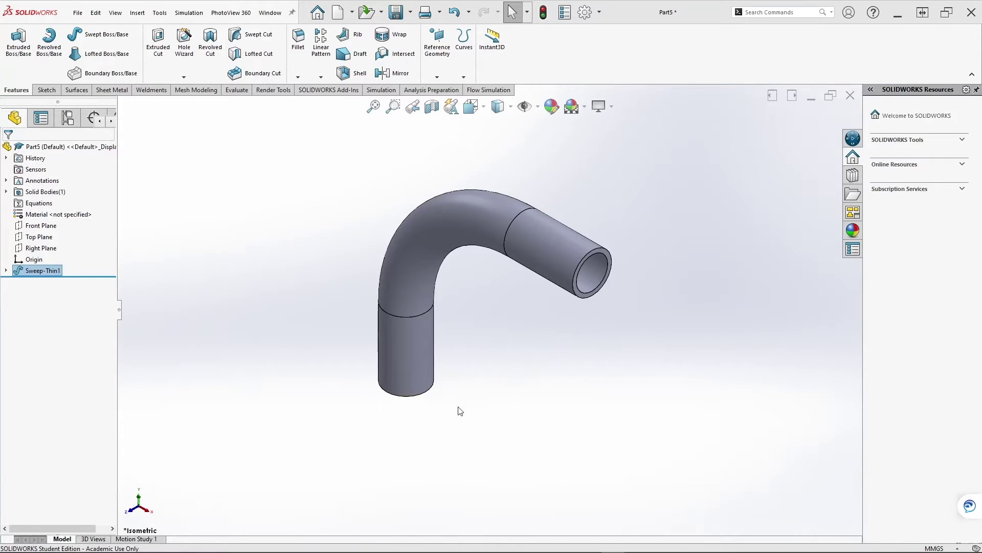
# - Draw a centre rectangle on the pipe's bottom end face, centred on the pipe
pyautogui.moveTo(460, 411); pyautogui.dragTo(499, 265, button='middle')
pyautogui.scroll(-8, 328, 368)
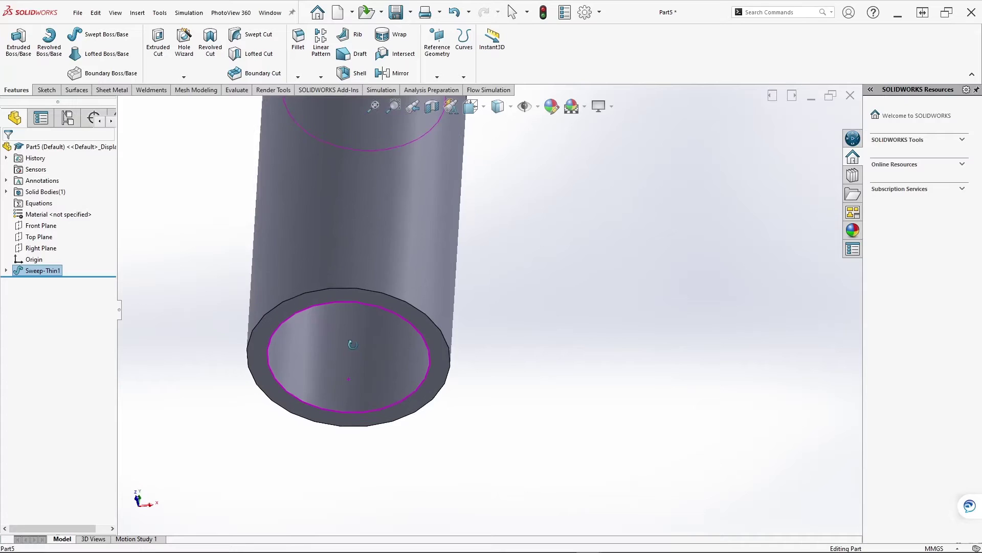
pyautogui.moveTo(352, 344); pyautogui.dragTo(271, 290, button='middle')
pyautogui.click(269, 291)
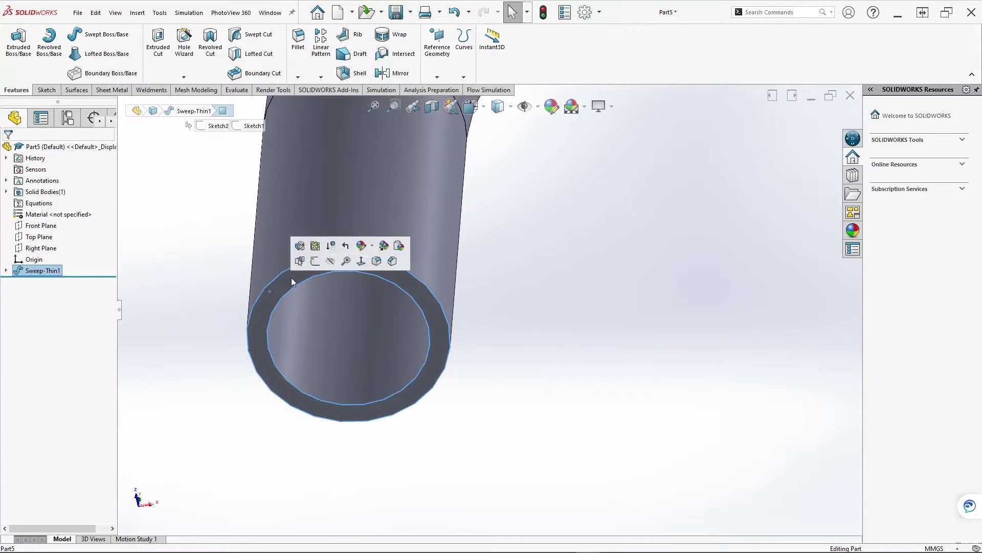
pyautogui.click(316, 261)
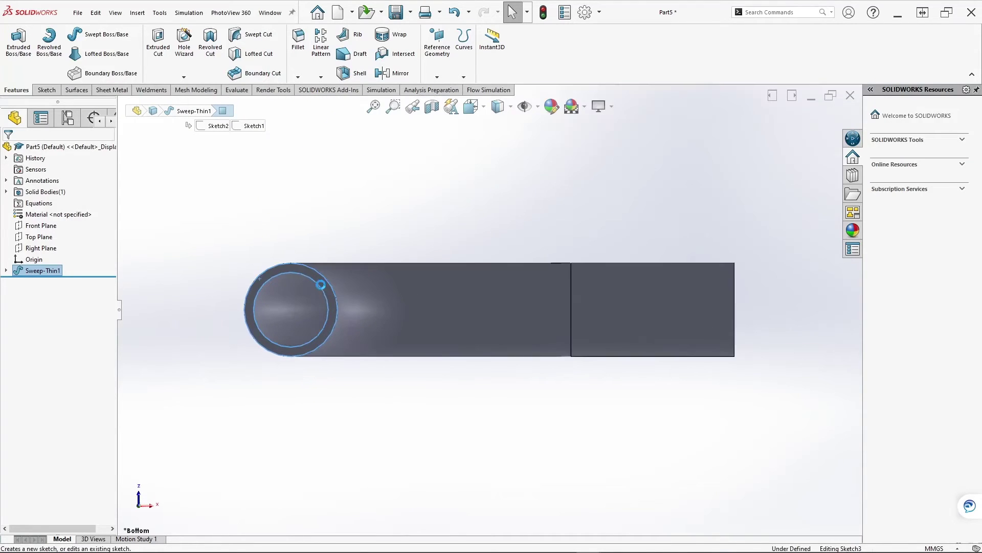
pyautogui.click(71, 55)
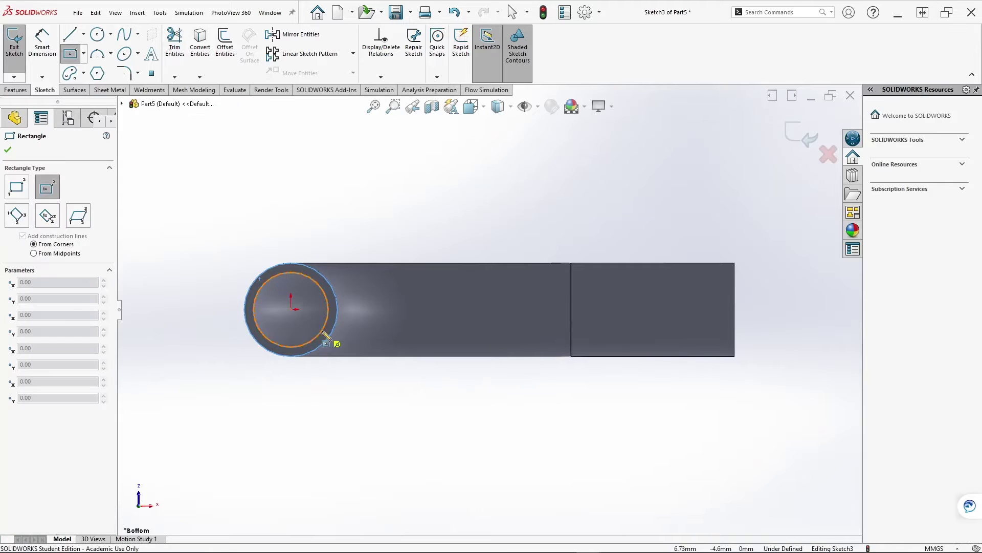
pyautogui.click(291, 309)
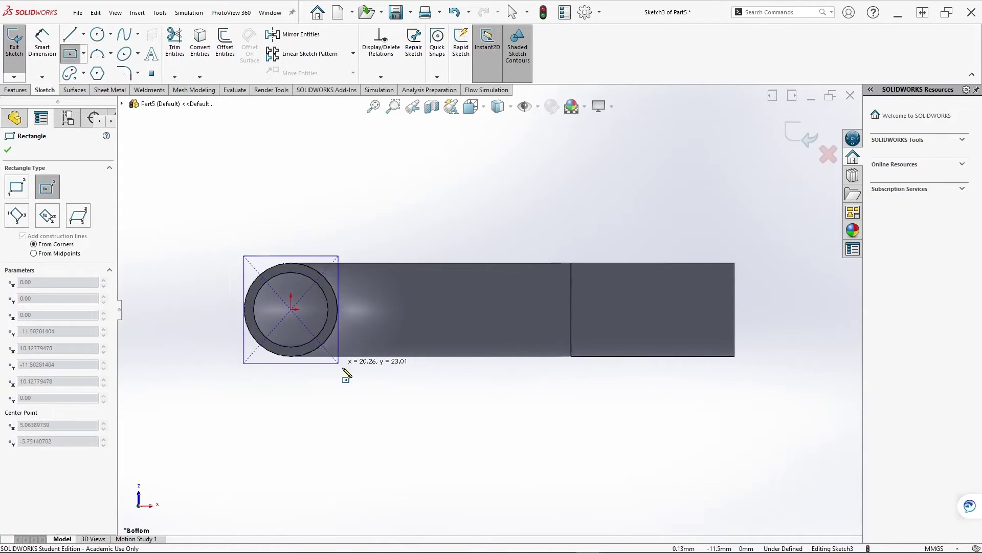
pyautogui.click(386, 411)
# - Dimension the rectangle's width and height to 50 mm each
pyautogui.click(42, 41)
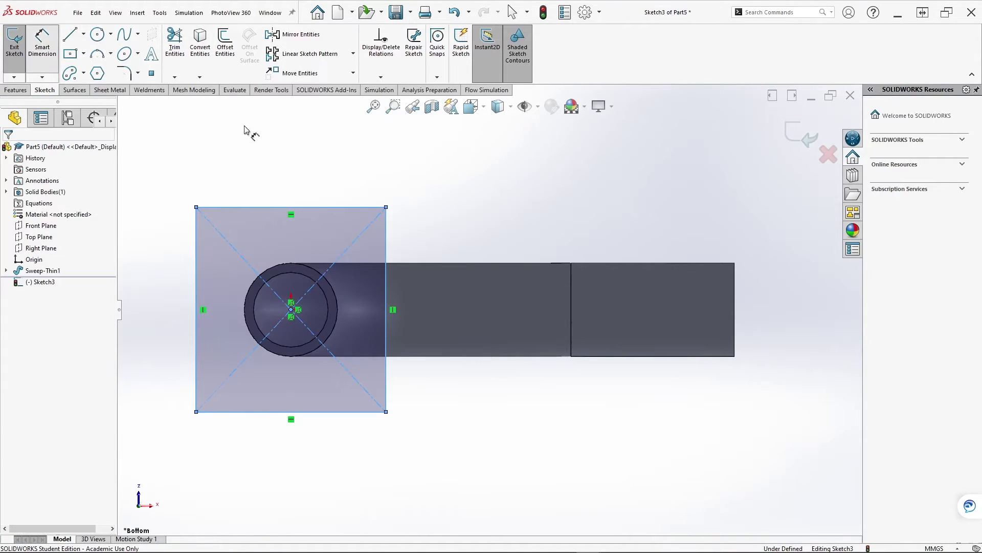
pyautogui.click(303, 207)
pyautogui.click(301, 178)
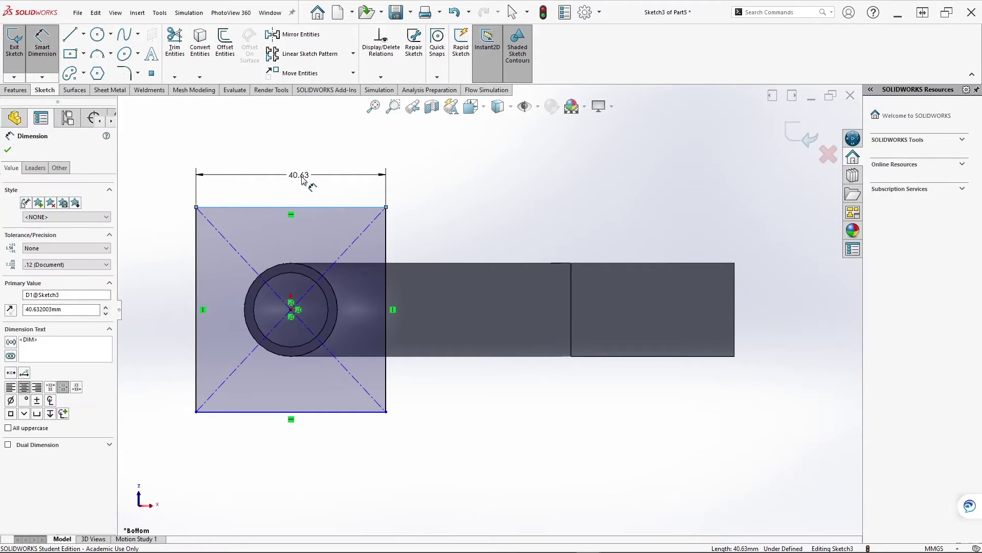
pyautogui.write('50')
pyautogui.press('Return')
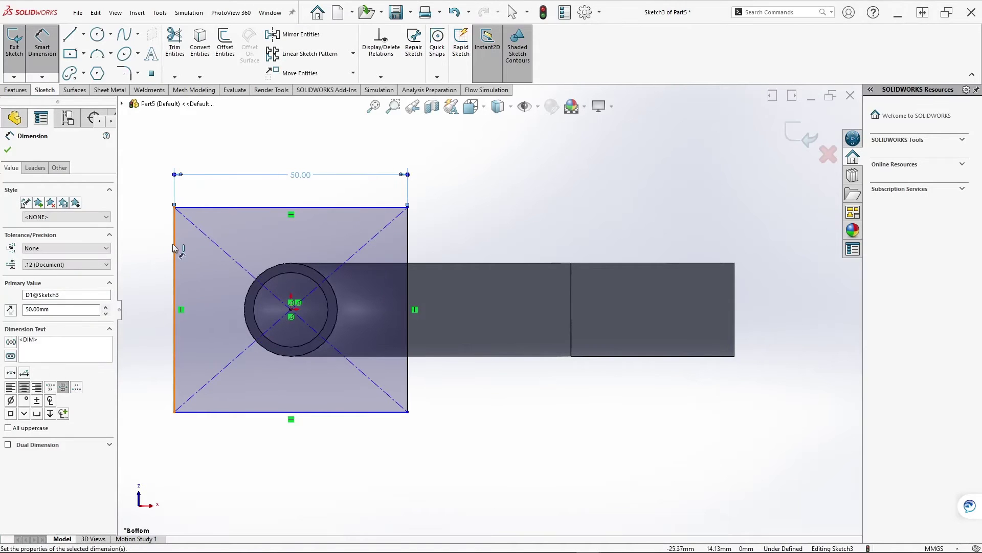
pyautogui.click(174, 247)
pyautogui.click(146, 287)
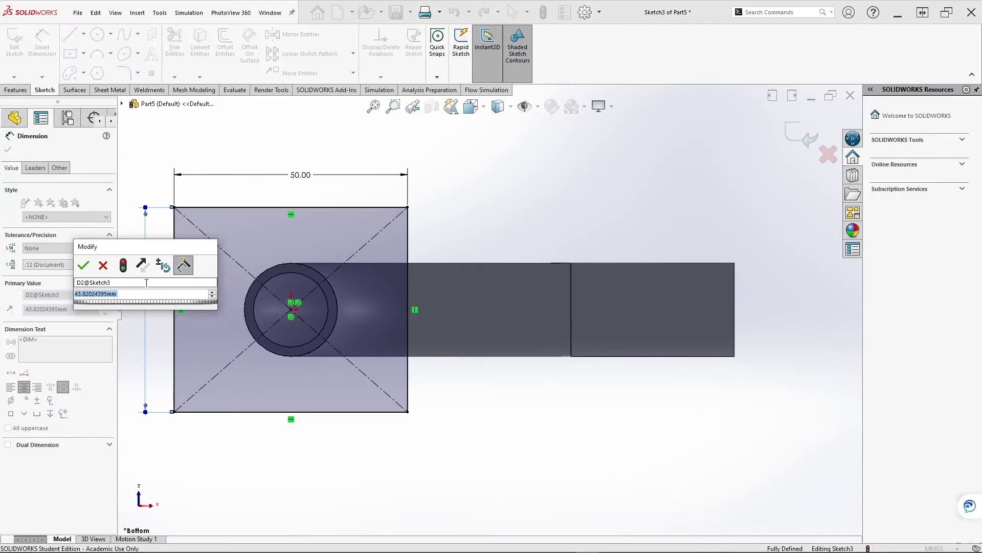
pyautogui.press('Return')
pyautogui.write('50')
pyautogui.press('Return')
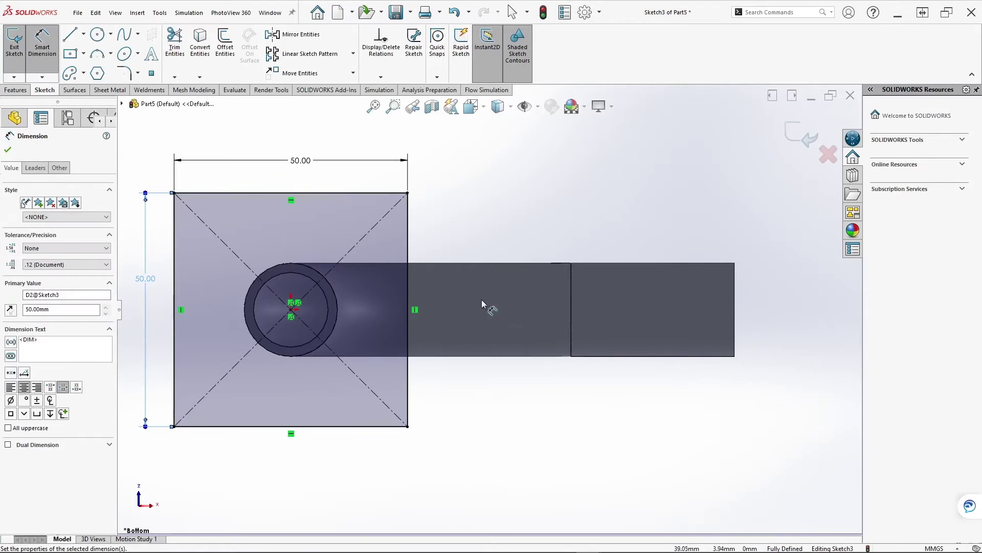
pyautogui.scroll(-5, 481, 299)
pyautogui.moveTo(480, 299); pyautogui.dragTo(770, 136, button='middle')
# - Extrude the square's plate region 10 mm Blind in the reversed direction to form the flange
pyautogui.click(801, 135)
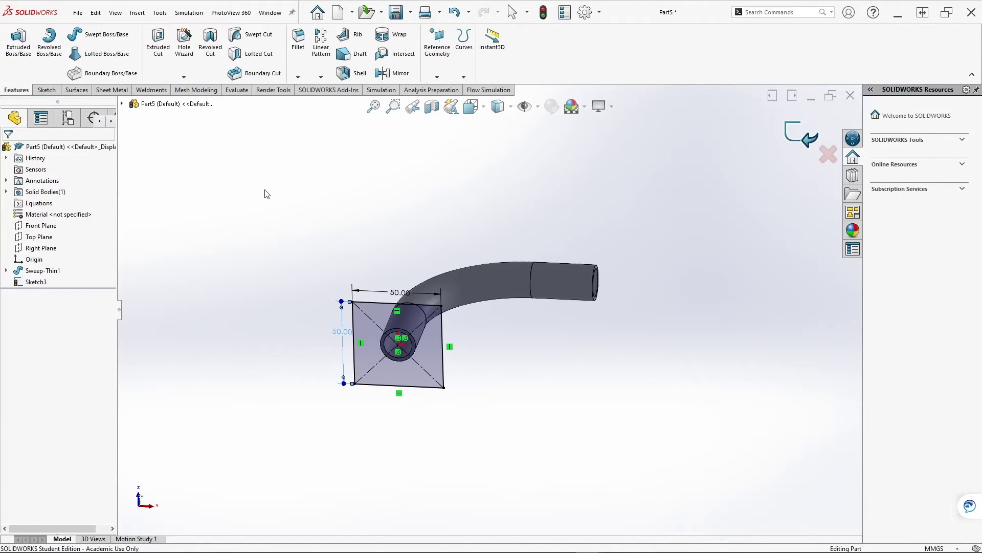
pyautogui.click(26, 60)
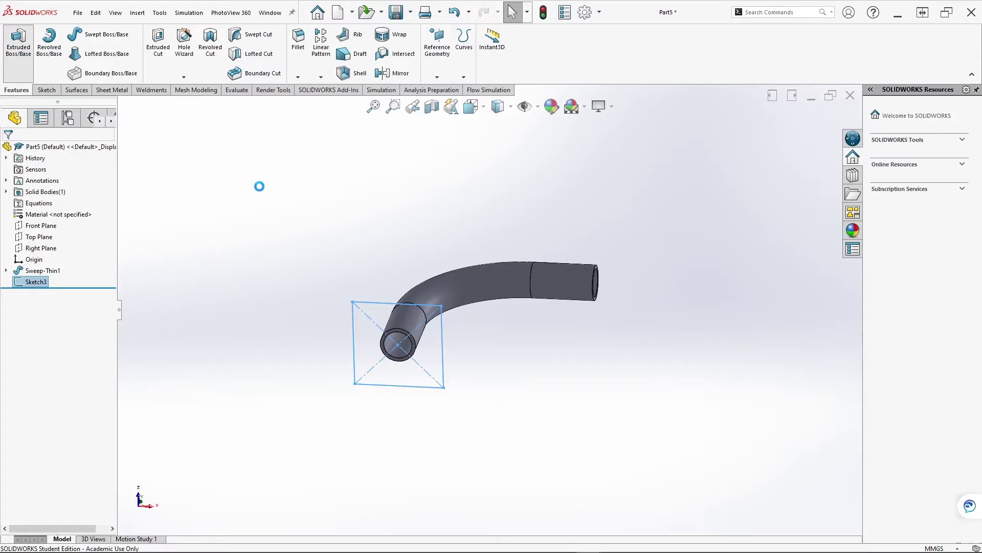
pyautogui.moveTo(471, 383); pyautogui.dragTo(357, 369, button='middle')
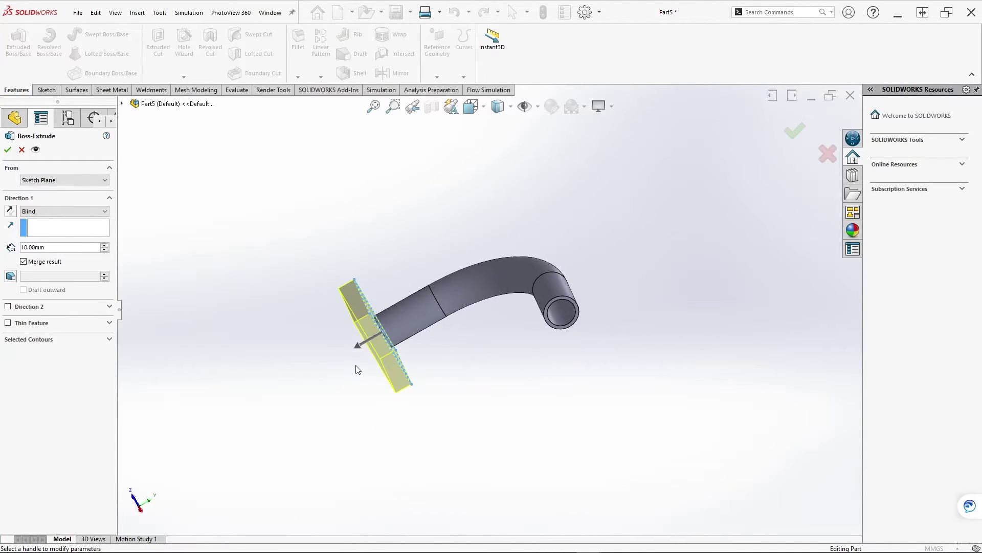
pyautogui.click(10, 211)
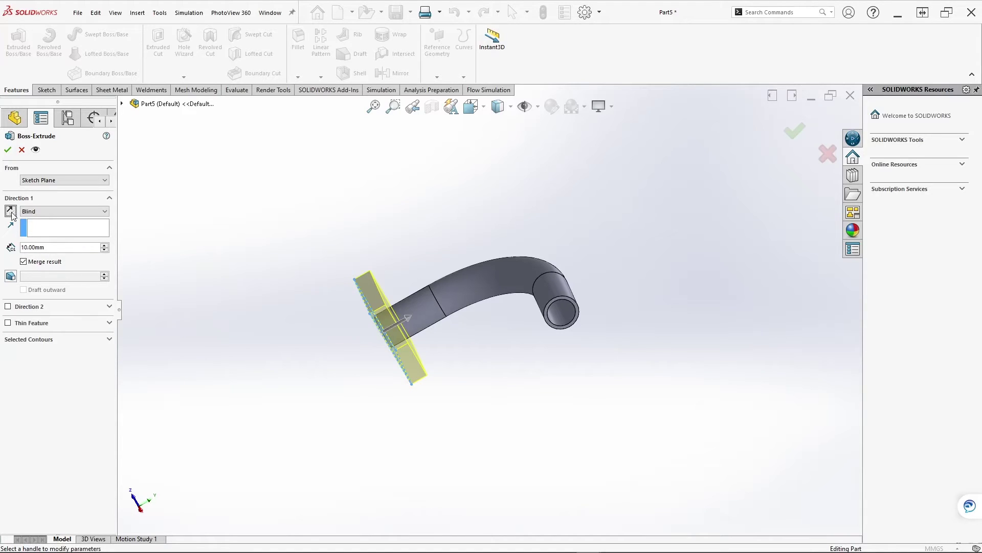
pyautogui.doubleClick(51, 248)
pyautogui.moveTo(462, 346); pyautogui.dragTo(523, 296, button='middle')
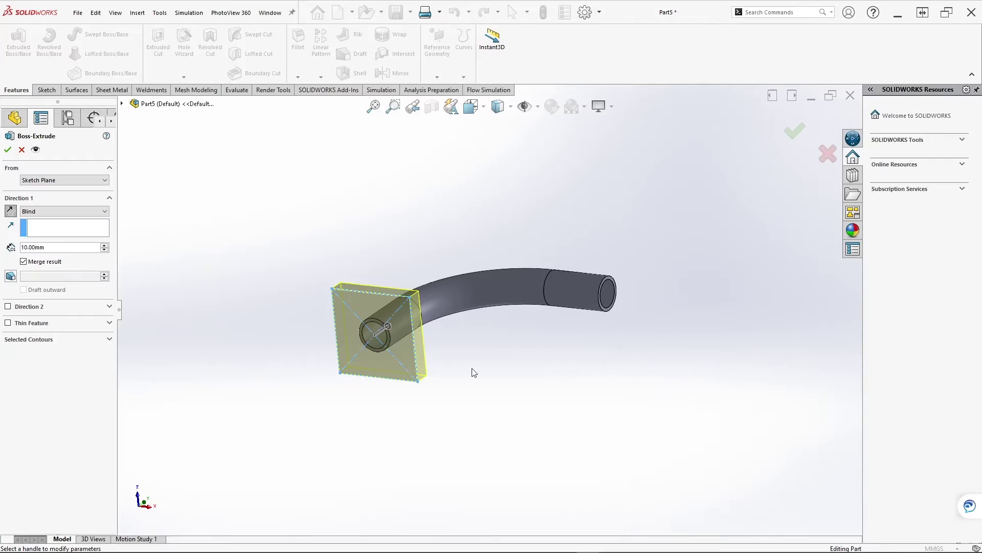
pyautogui.scroll(1, 471, 371)
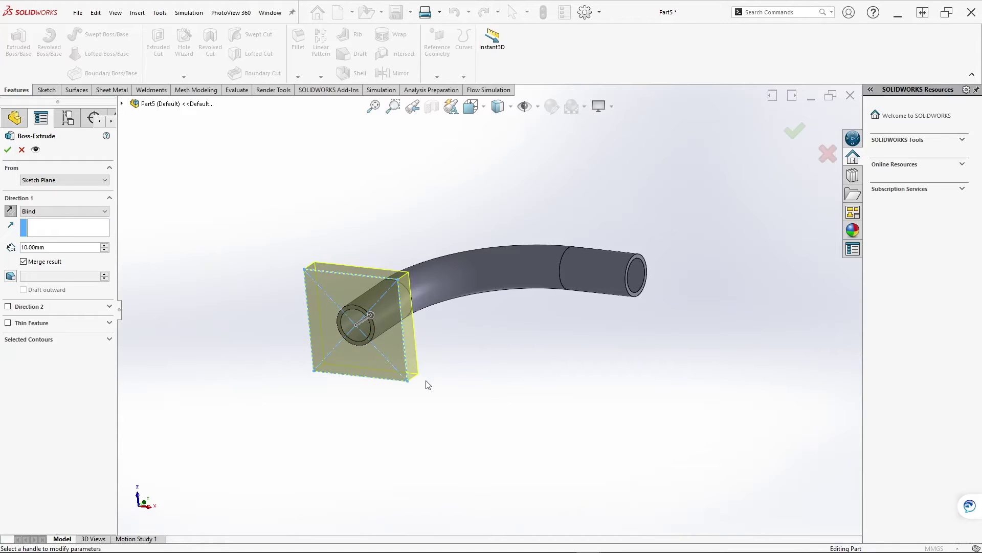
pyautogui.click(109, 340)
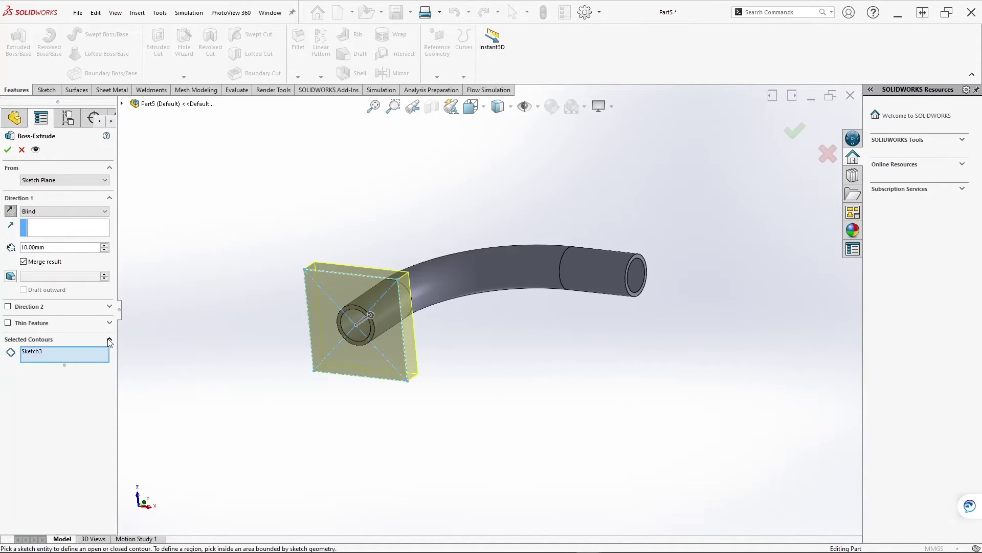
pyautogui.click(337, 287)
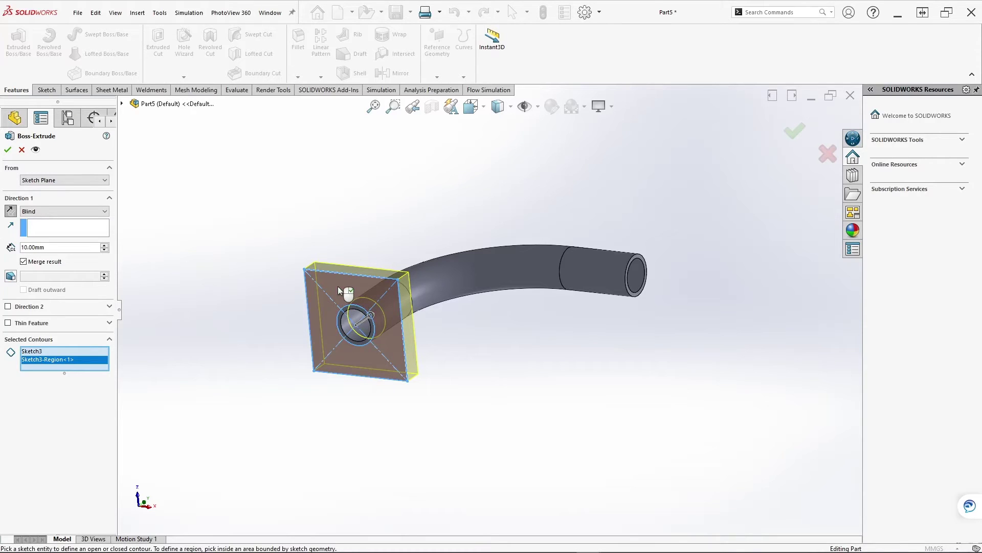
pyautogui.click(791, 131)
pyautogui.moveTo(504, 382); pyautogui.dragTo(401, 388, button='middle')
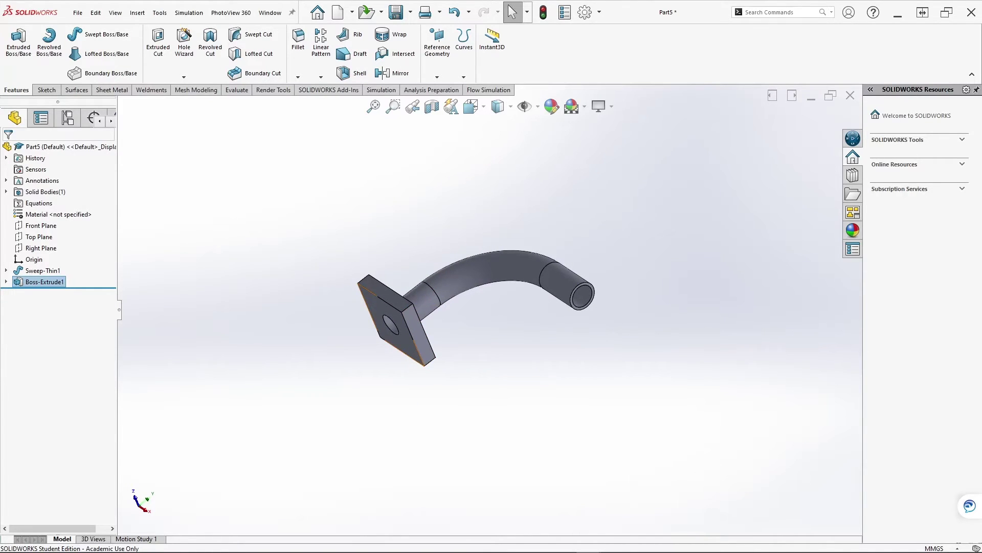
pyautogui.hotkey('alt', 'Tab')
pyautogui.moveTo(390, 124); pyautogui.dragTo(504, 106)
pyautogui.moveTo(516, 243)
pyautogui.mouseDown()
pyautogui.moveTo(452, 272)
pyautogui.moveTo(527, 287)
pyautogui.mouseUp()
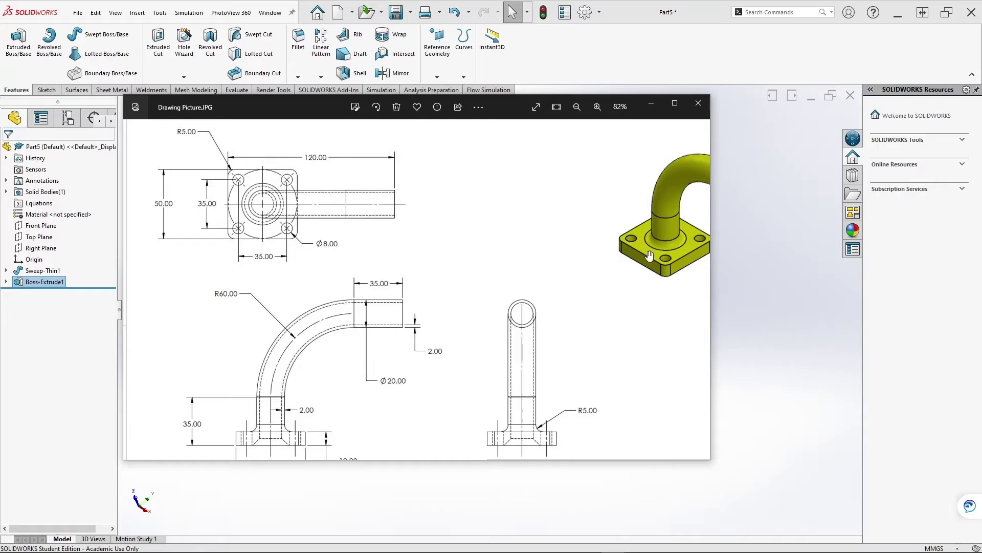
pyautogui.scroll(1, 511, 250)
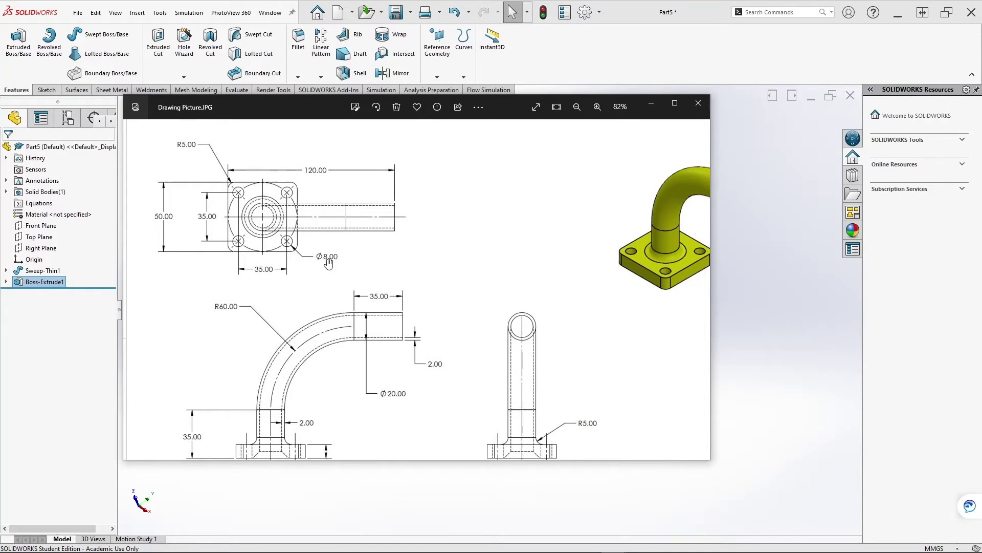
pyautogui.moveTo(356, 249); pyautogui.dragTo(366, 261)
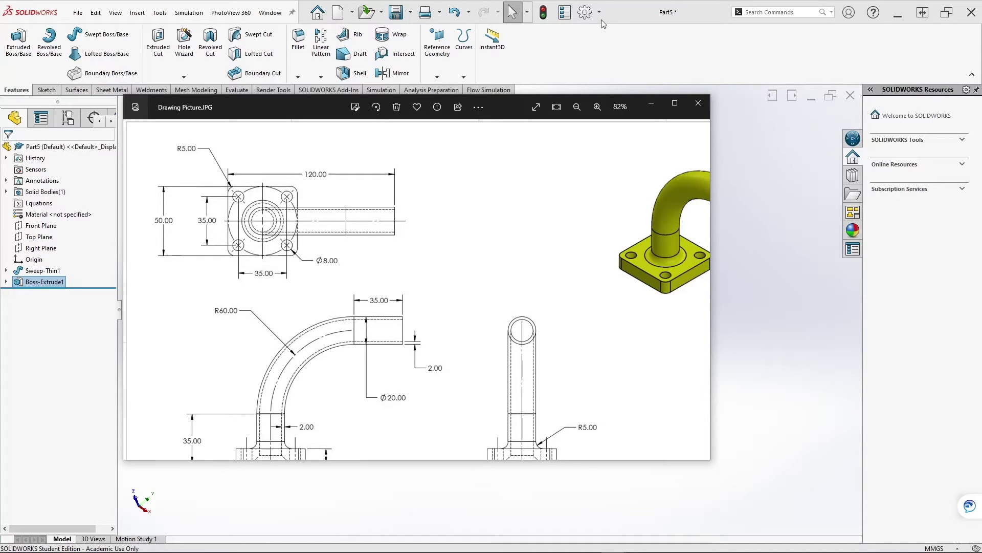
# - Draw a centre rectangle at the origin on the flange face, viewed head-on
pyautogui.hotkey('alt', 'Tab')
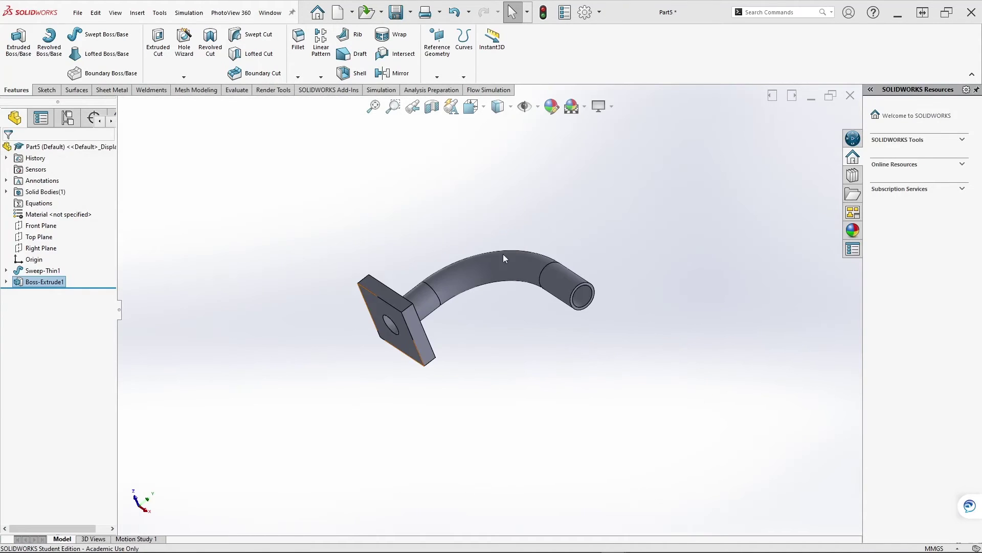
pyautogui.hotkey('ctrl', '8')
pyautogui.click(404, 281)
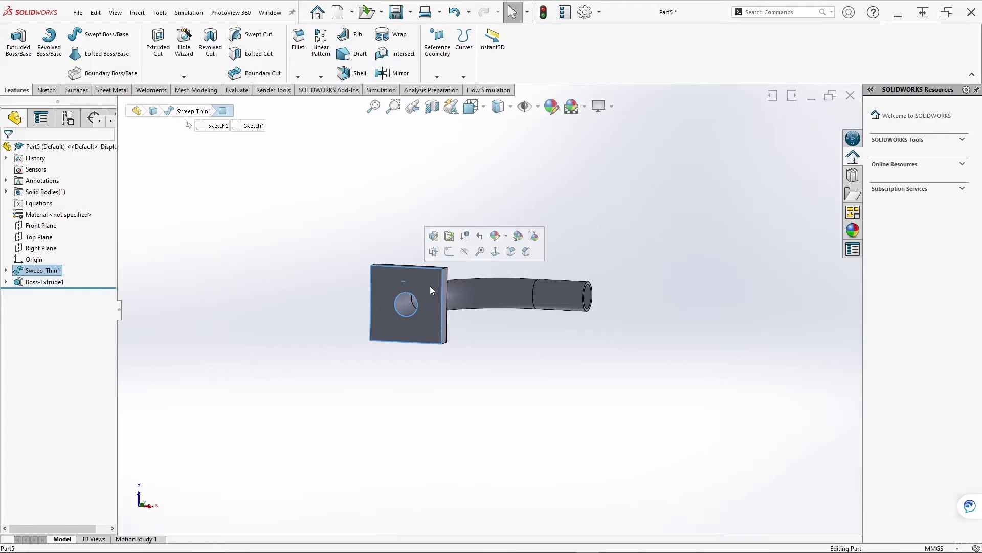
pyautogui.click(449, 251)
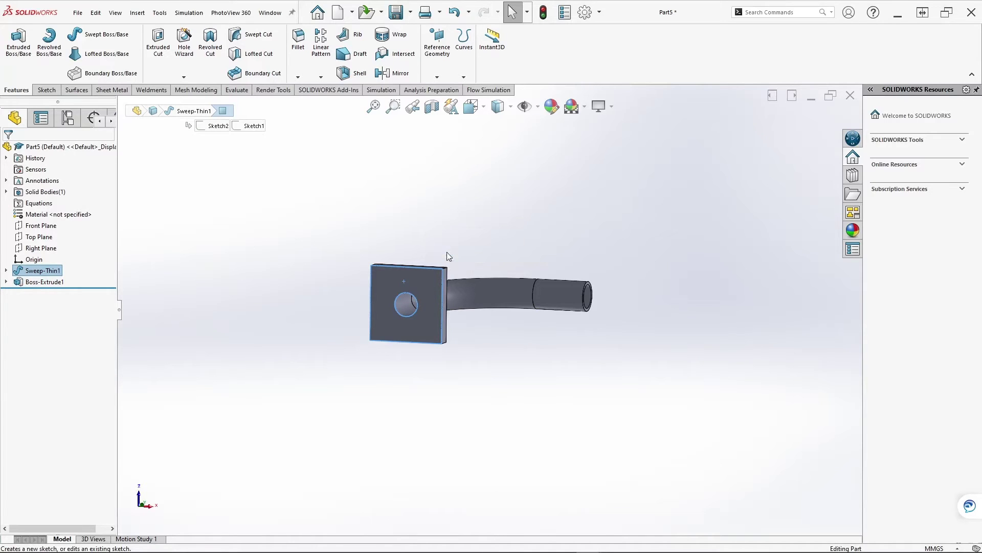
pyautogui.click(70, 53)
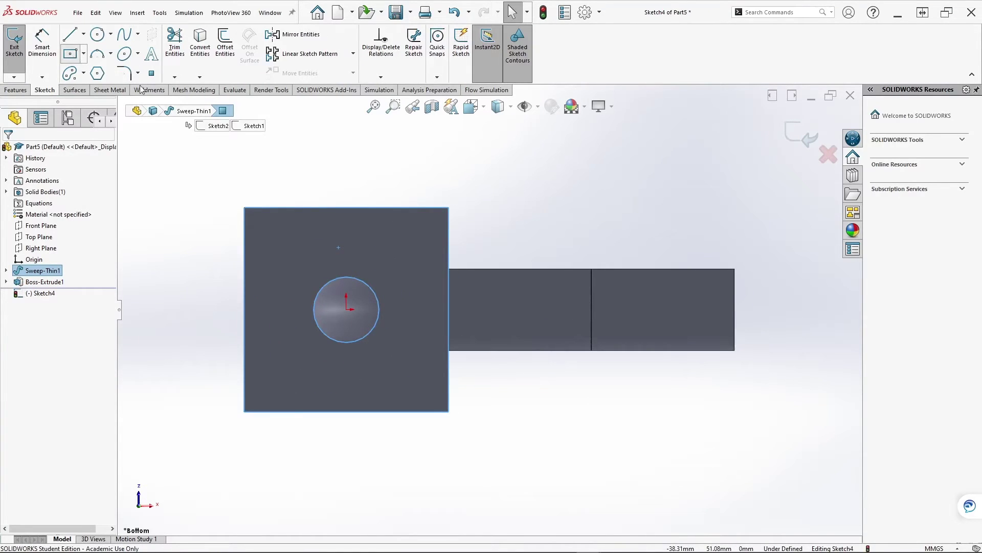
pyautogui.click(346, 309)
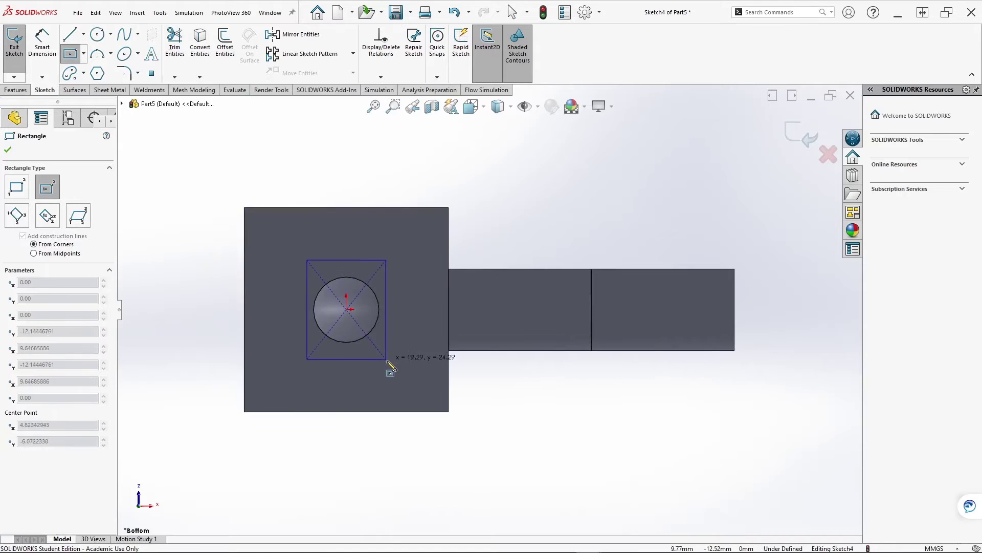
pyautogui.click(409, 374)
# - Dimension the rectangle to 35 × 35 mm
pyautogui.click(42, 42)
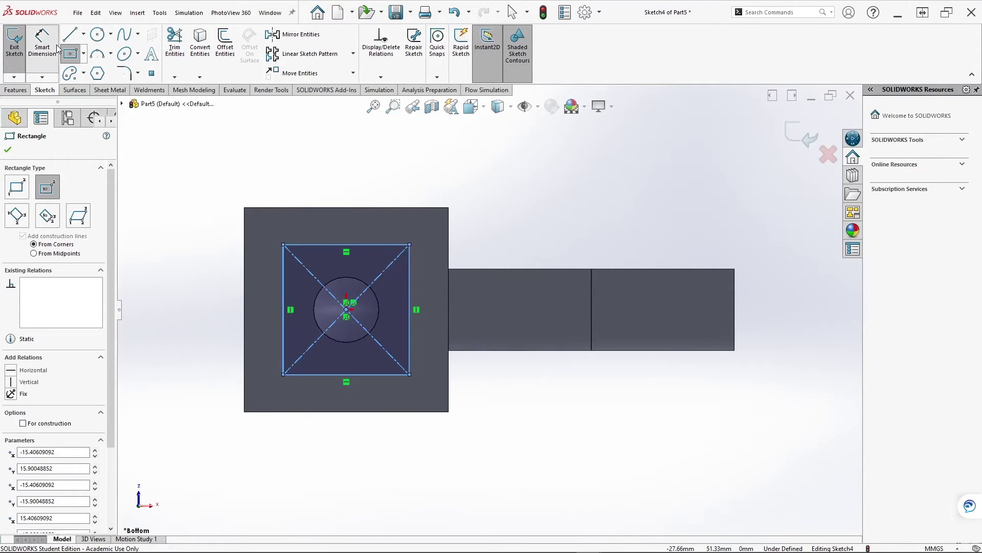
pyautogui.click(356, 244)
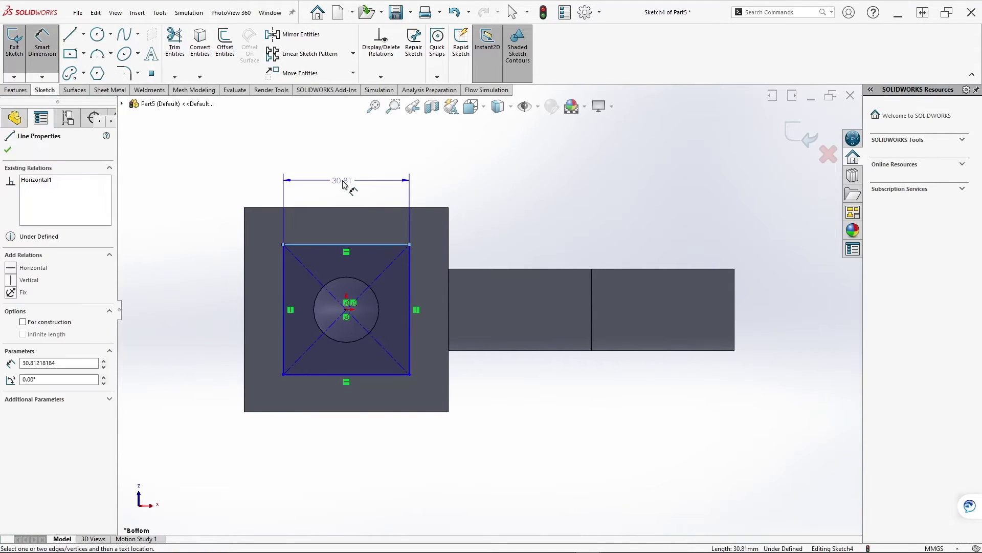
pyautogui.click(343, 183)
pyautogui.write('35')
pyautogui.press('Return')
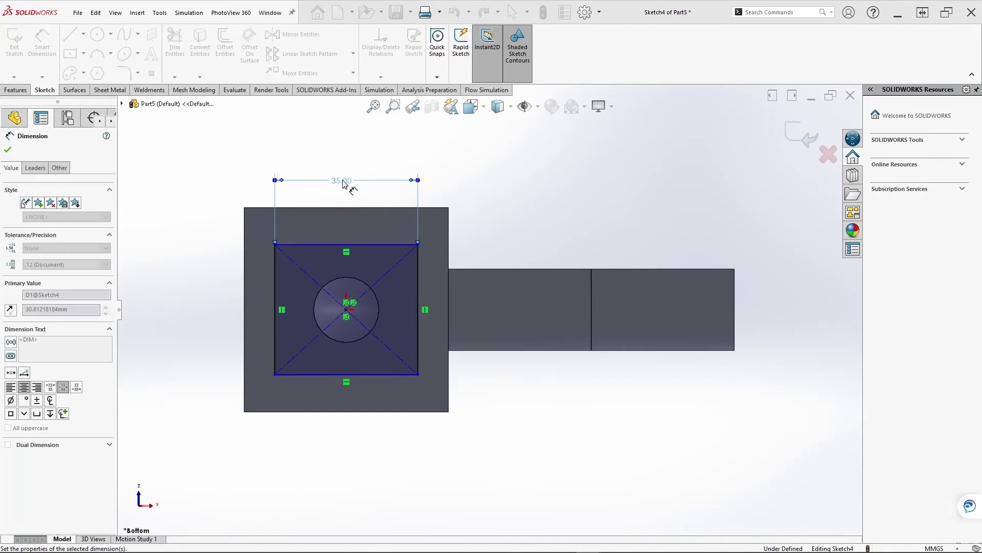
pyautogui.click(275, 312)
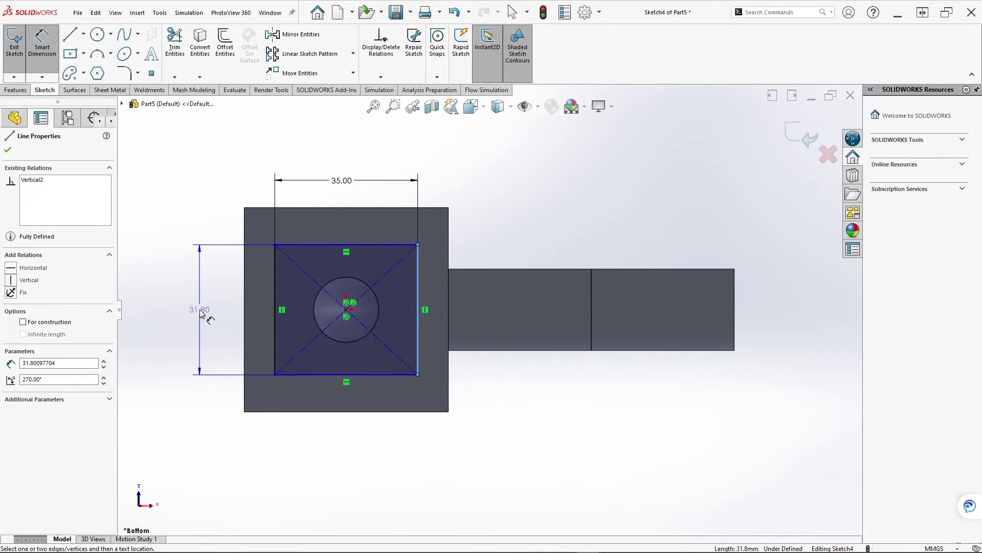
pyautogui.click(200, 310)
pyautogui.write('35')
pyautogui.press('Return')
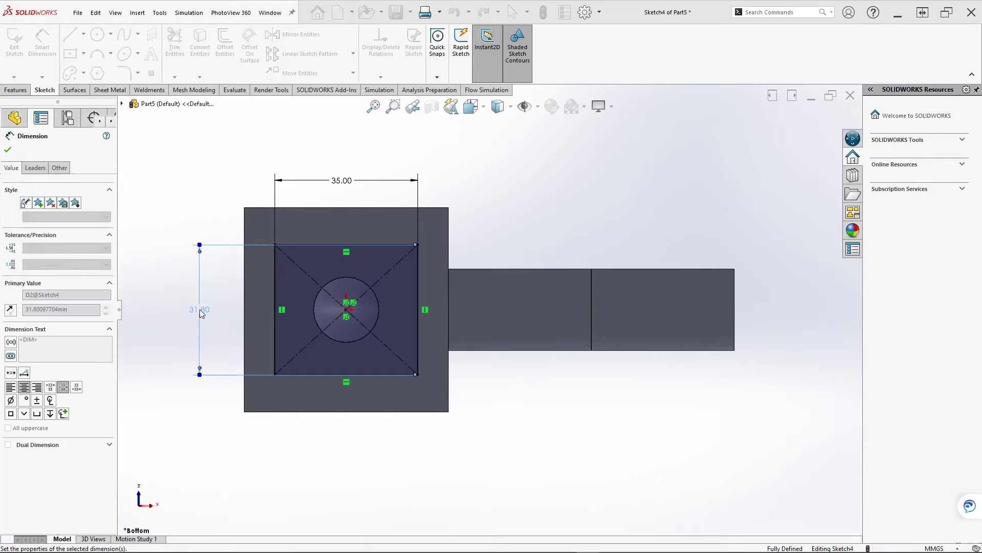
pyautogui.press('Escape')
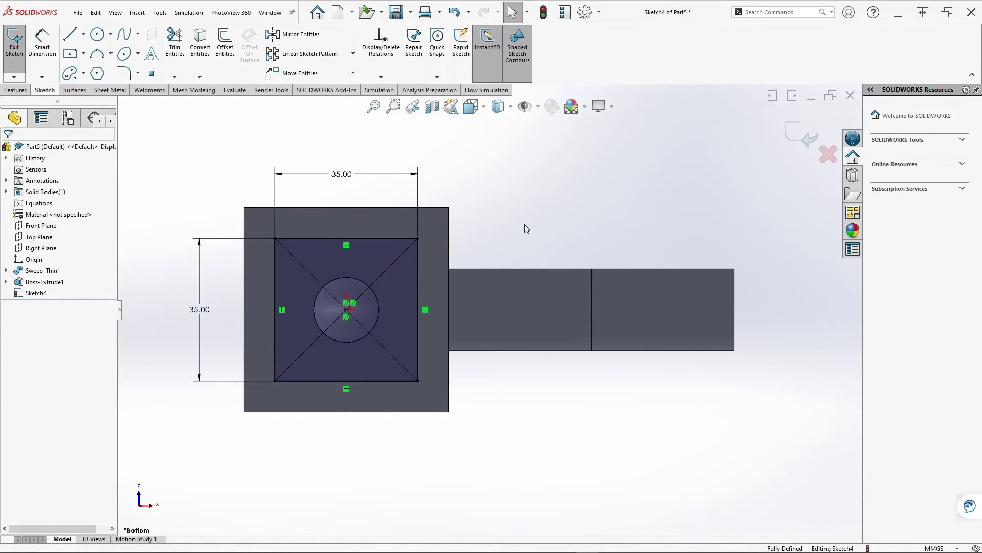
# - Convert the square's four edges to construction lines
pyautogui.click(367, 253)
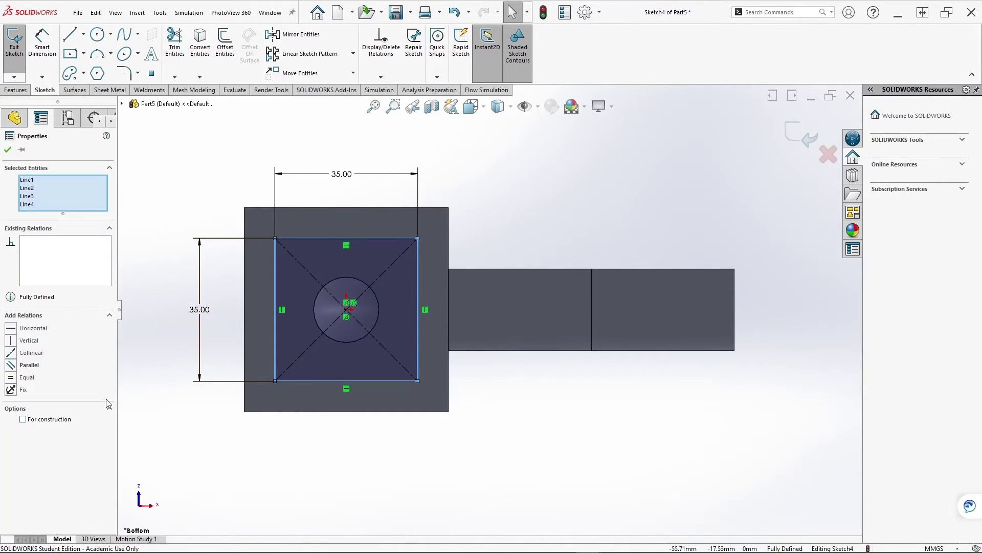
pyautogui.click(596, 184)
pyautogui.click(353, 258)
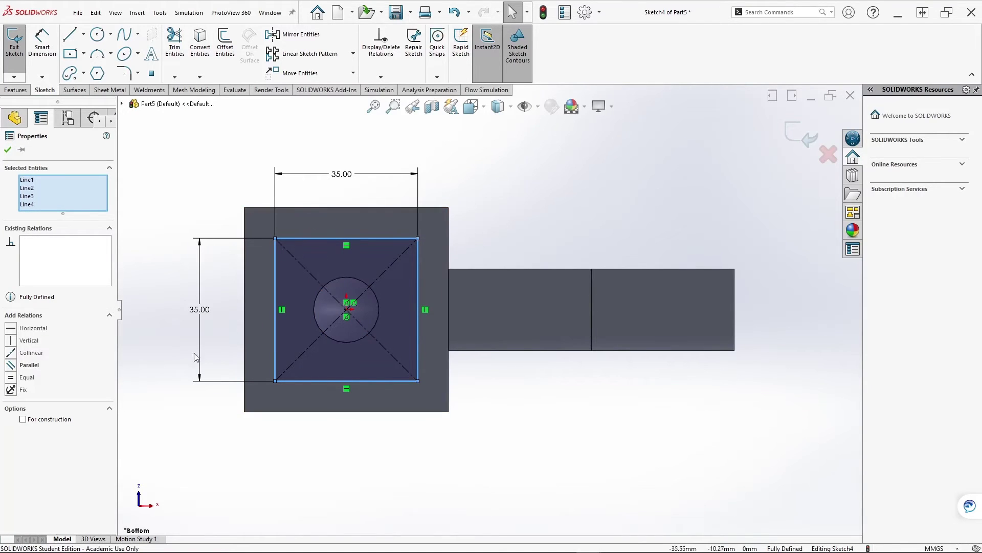
pyautogui.click(23, 419)
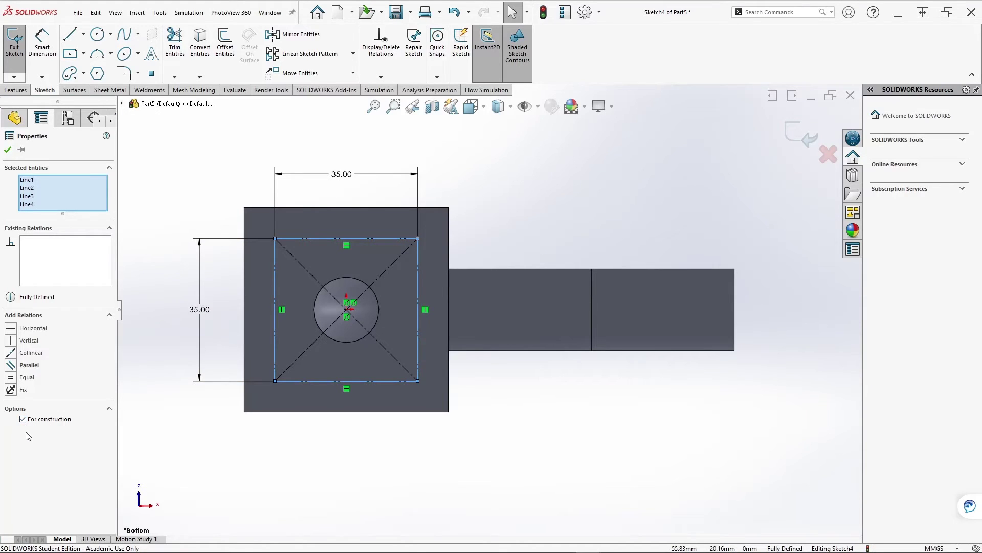
# - Draw a circle centred on the construction square's top-left corner
pyautogui.click(585, 214)
pyautogui.click(97, 34)
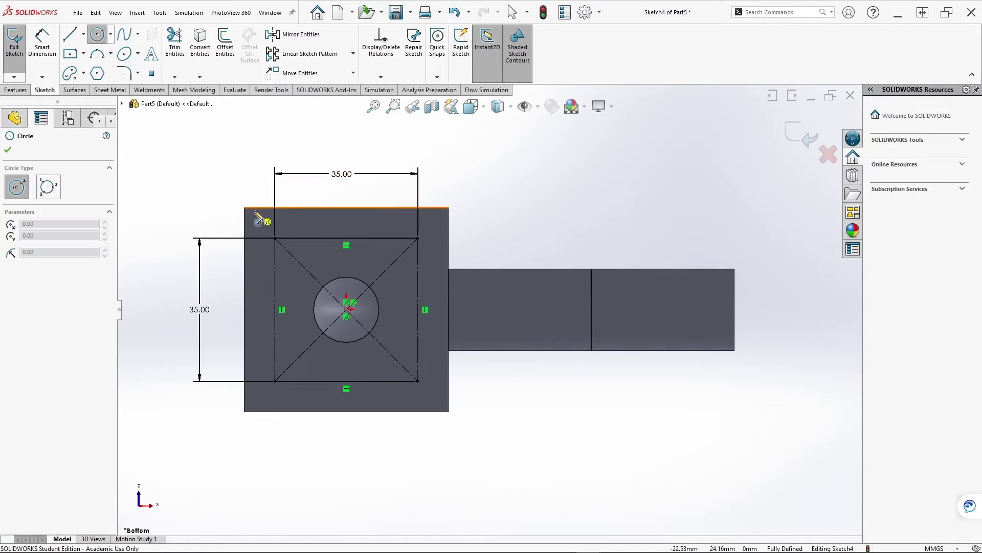
pyautogui.click(275, 238)
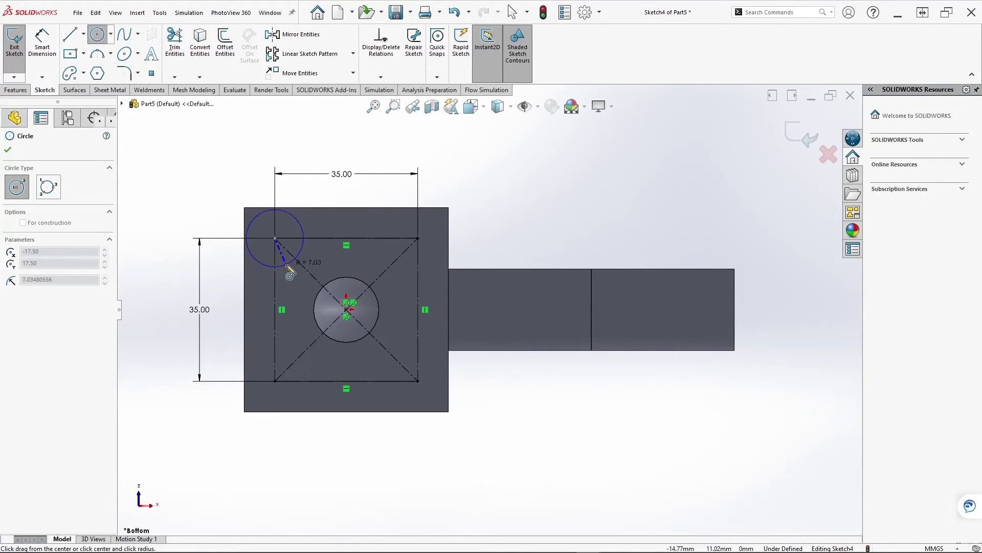
pyautogui.click(286, 265)
# - Dimension the circle to an 8 mm diameter and close Sketch4
pyautogui.press('d')
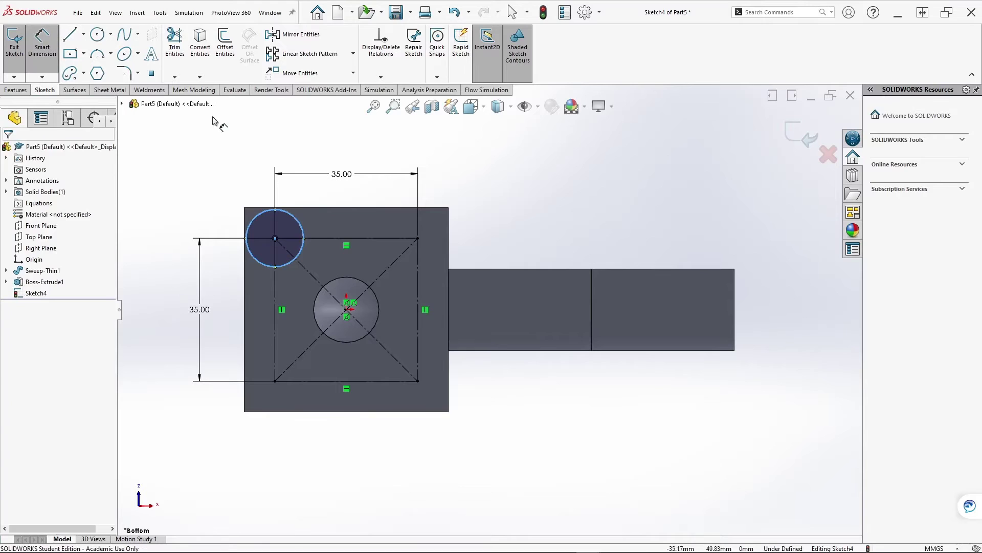
pyautogui.click(291, 220)
pyautogui.click(225, 188)
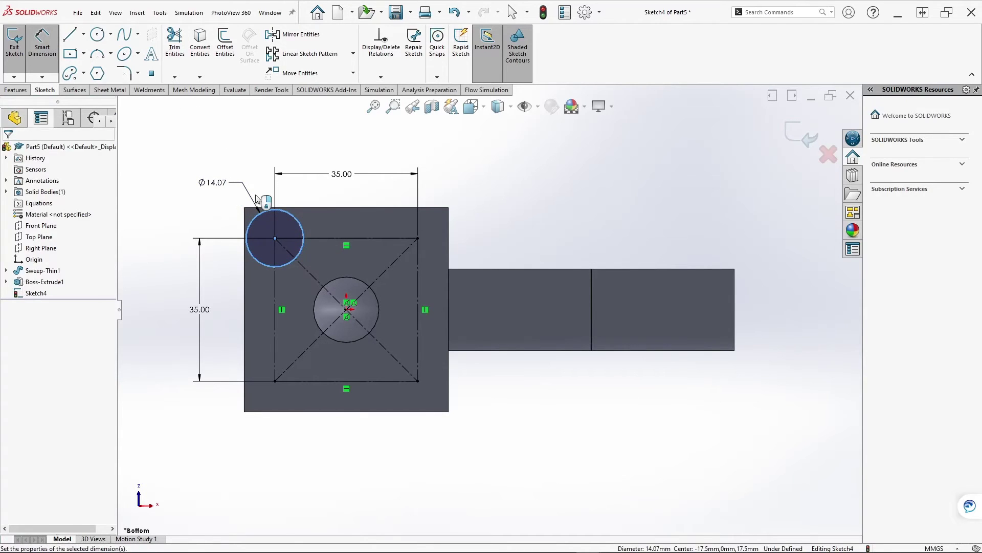
pyautogui.write('8')
pyautogui.press('Return')
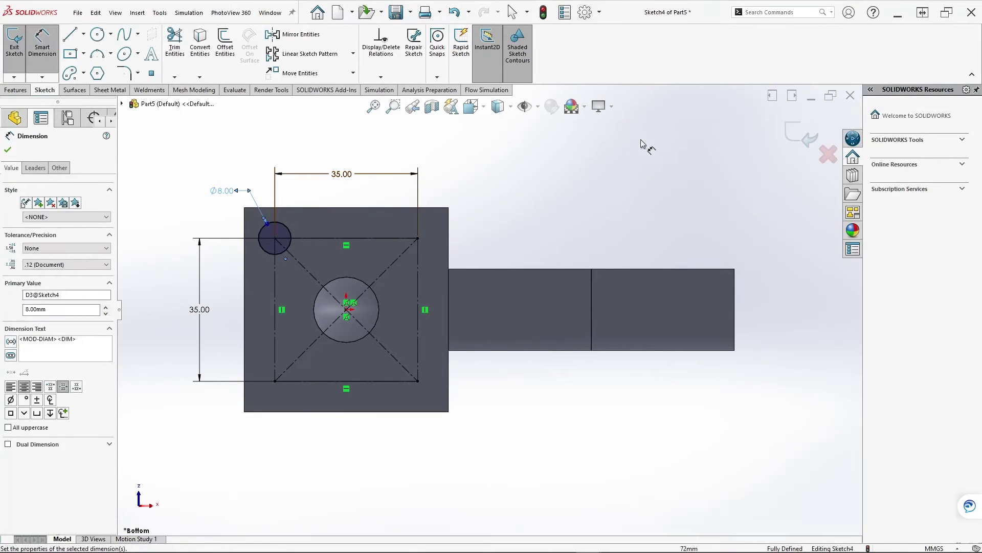
pyautogui.click(801, 135)
pyautogui.moveTo(613, 279)
pyautogui.mouseDown(button='middle')
pyautogui.moveTo(610, 293)
pyautogui.moveTo(606, 279)
pyautogui.mouseUp(button='middle')
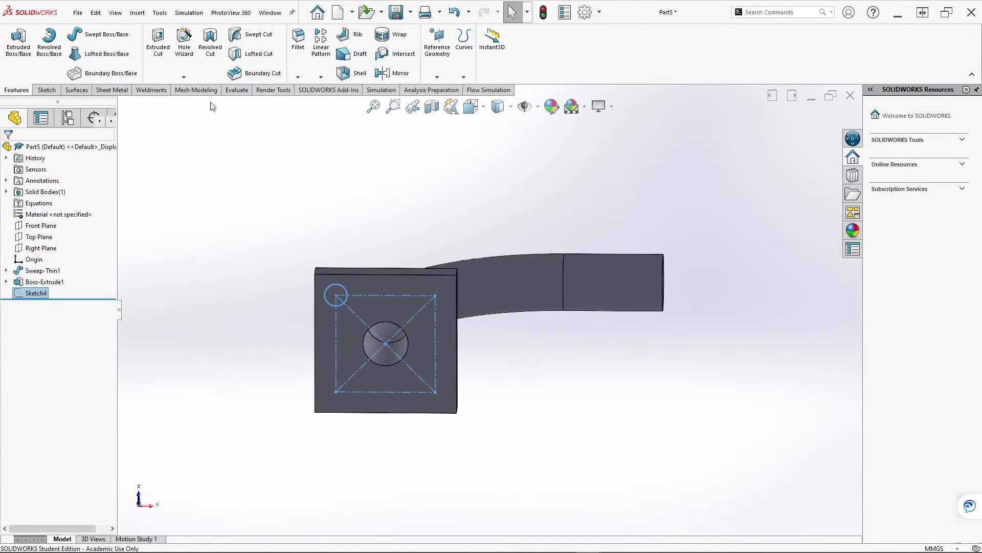
# - Cut-extrude the Ø8 corner circle with end condition Up To Next to make the first bolt hole
pyautogui.click(160, 56)
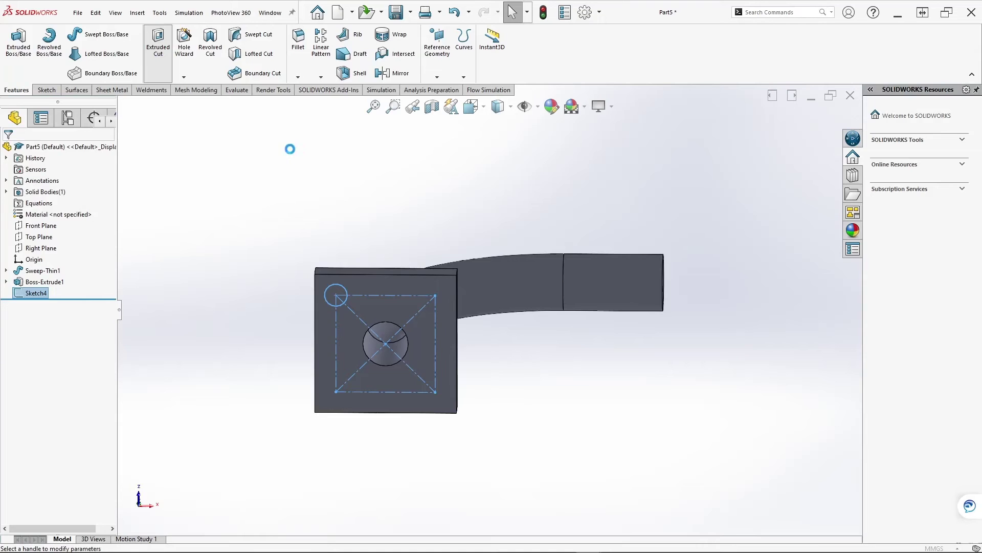
pyautogui.moveTo(437, 333)
pyautogui.mouseDown(button='middle')
pyautogui.moveTo(502, 322)
pyautogui.moveTo(604, 353)
pyautogui.moveTo(542, 358)
pyautogui.mouseUp(button='middle')
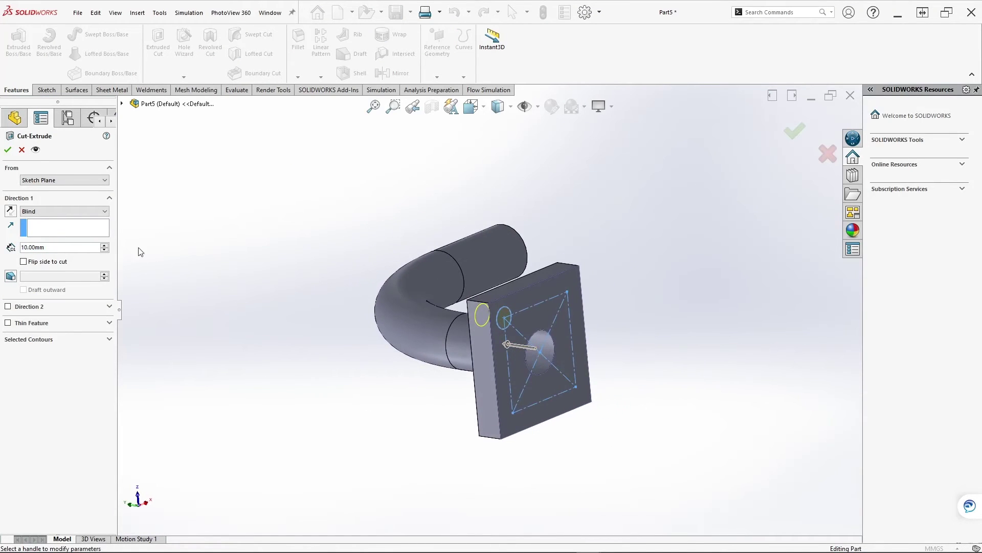
pyautogui.click(51, 211)
pyautogui.click(52, 219)
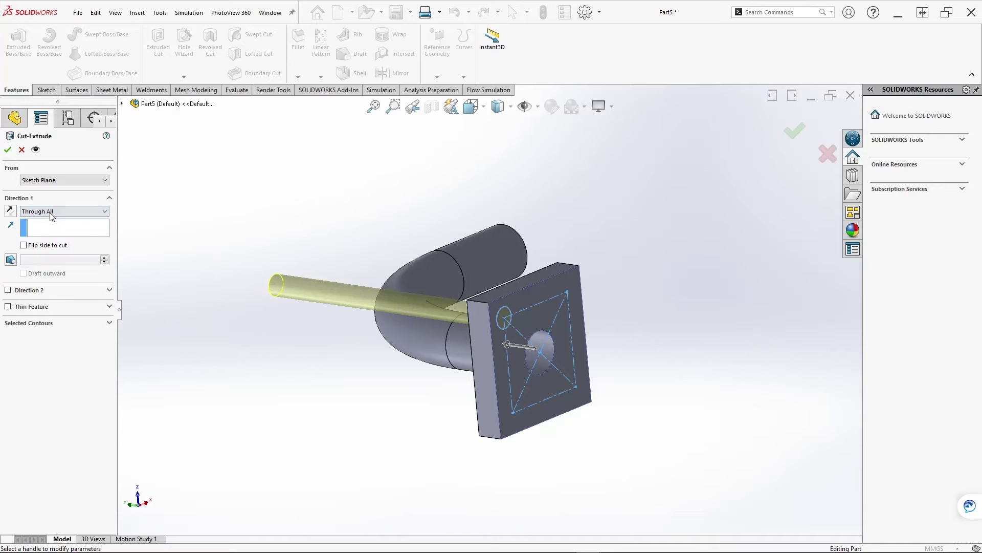
pyautogui.click(51, 211)
pyautogui.click(48, 244)
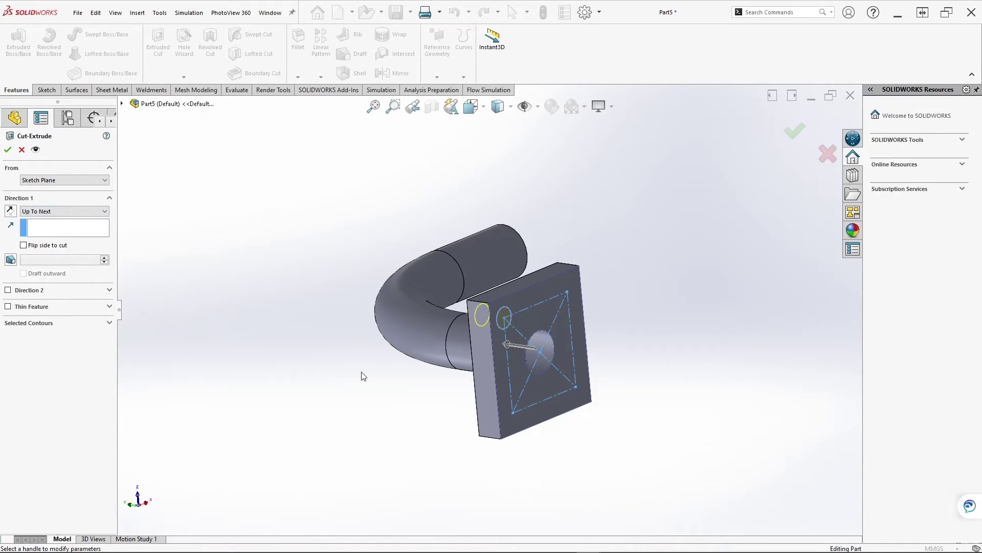
pyautogui.moveTo(362, 376); pyautogui.dragTo(634, 302, button='middle')
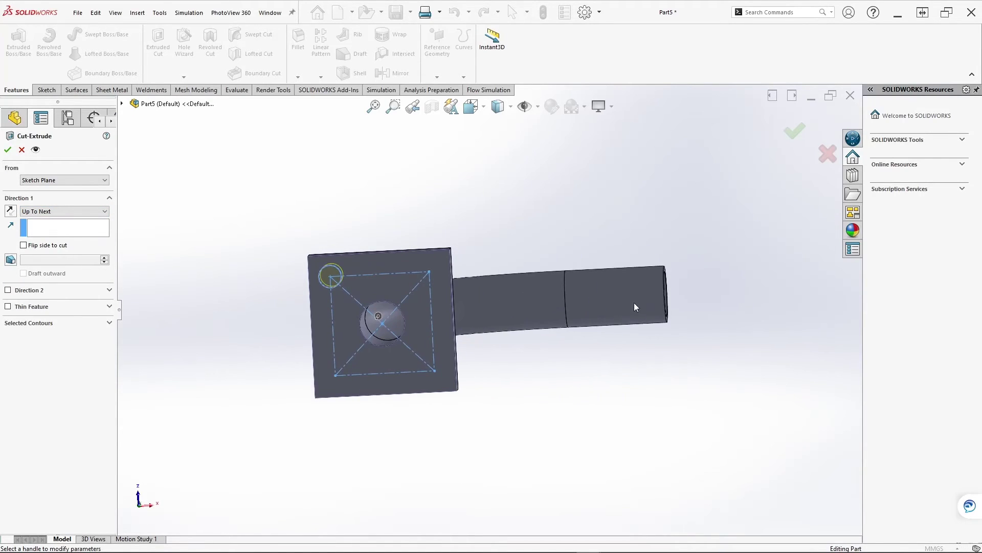
pyautogui.click(795, 131)
pyautogui.moveTo(339, 324)
pyautogui.mouseDown(button='middle')
pyautogui.moveTo(355, 285)
pyautogui.moveTo(341, 327)
pyautogui.mouseUp(button='middle')
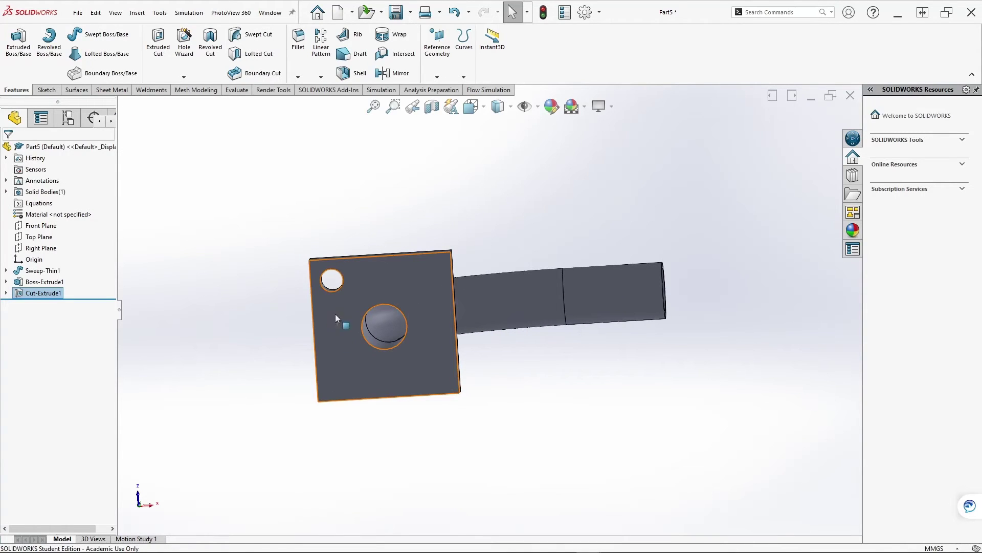
# - Circular-pattern the hole around the central bore: 4 equally spaced instances over 360°
pyautogui.click(322, 77)
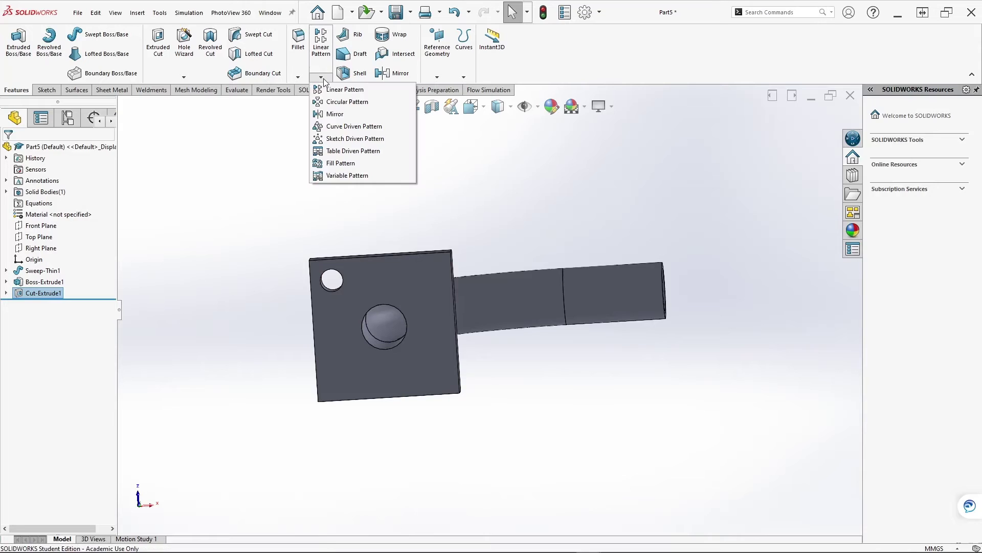
pyautogui.click(337, 102)
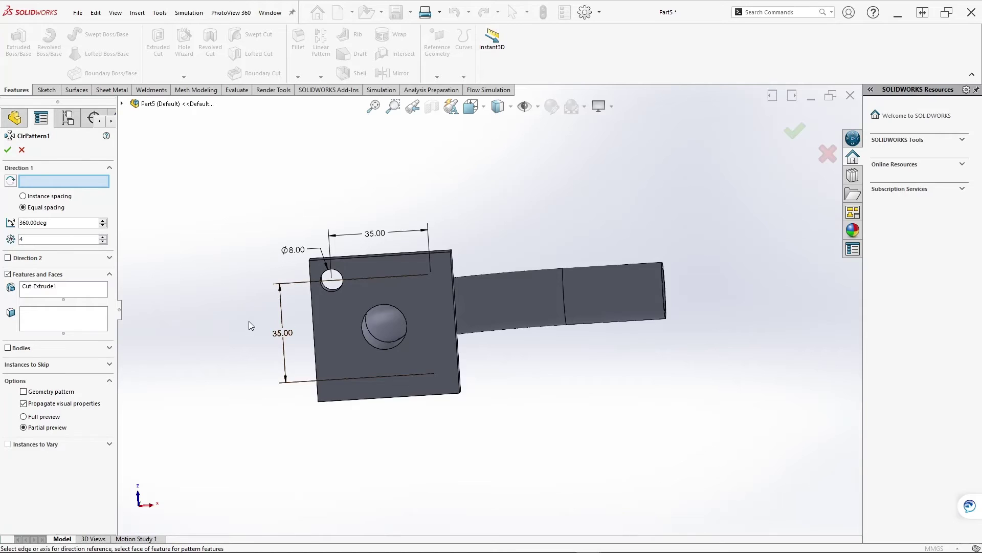
pyautogui.moveTo(249, 320); pyautogui.dragTo(263, 333, button='middle')
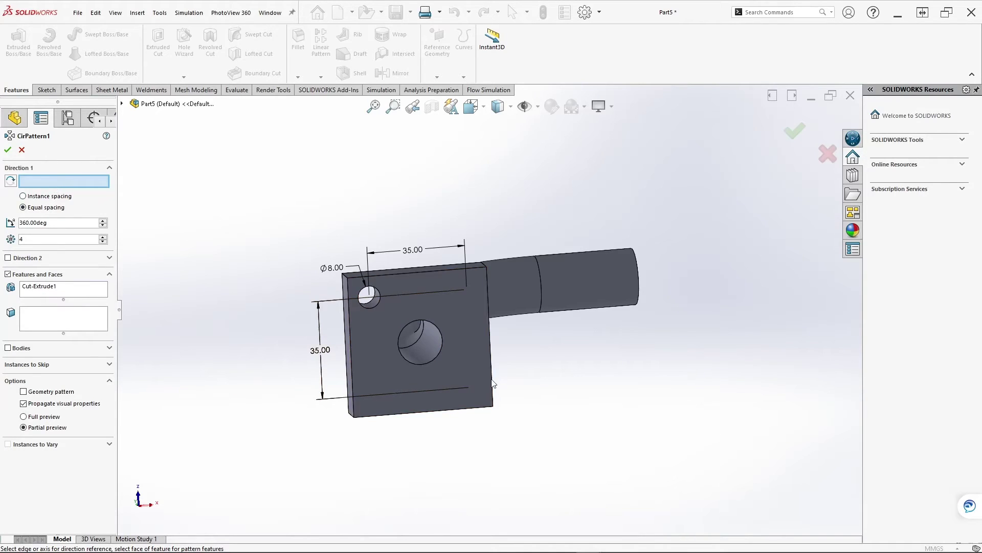
pyautogui.click(434, 342)
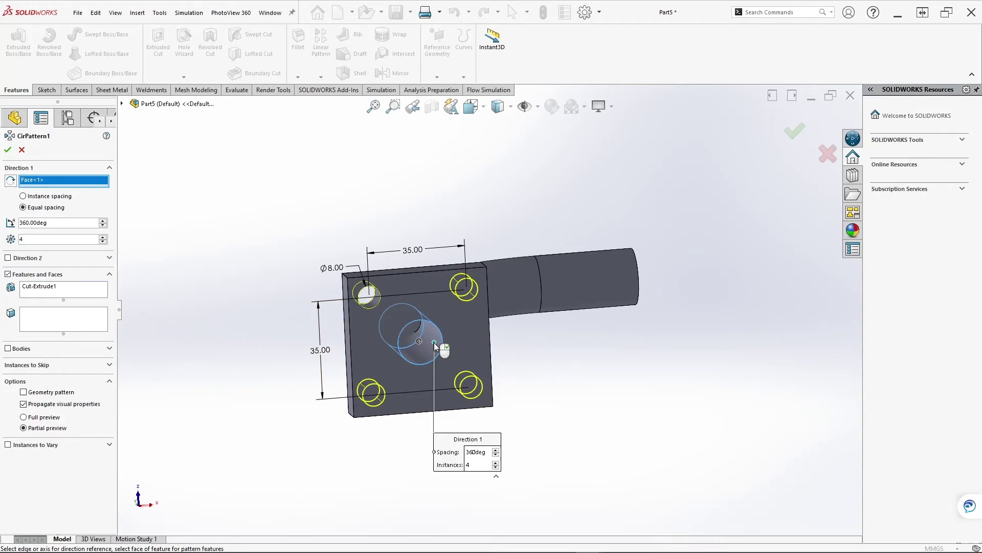
pyautogui.moveTo(688, 437); pyautogui.dragTo(564, 416, button='middle')
pyautogui.moveTo(477, 431); pyautogui.dragTo(467, 385, button='middle')
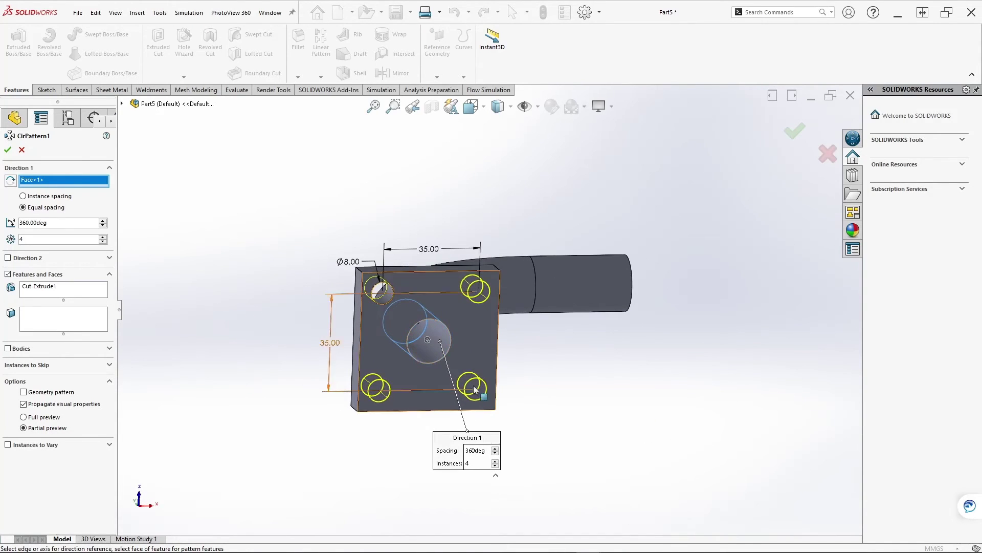
pyautogui.moveTo(516, 340); pyautogui.dragTo(630, 409, button='middle')
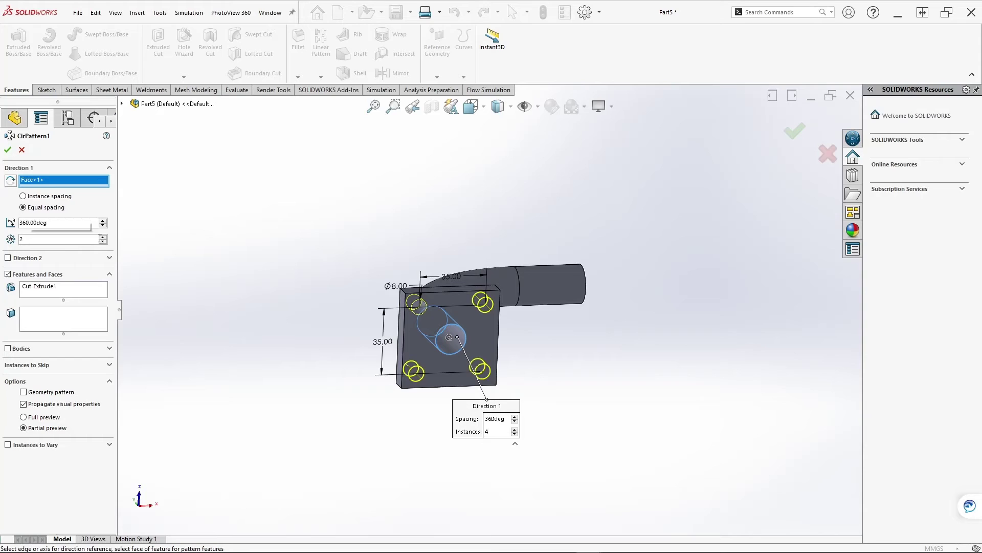
pyautogui.press('Return')
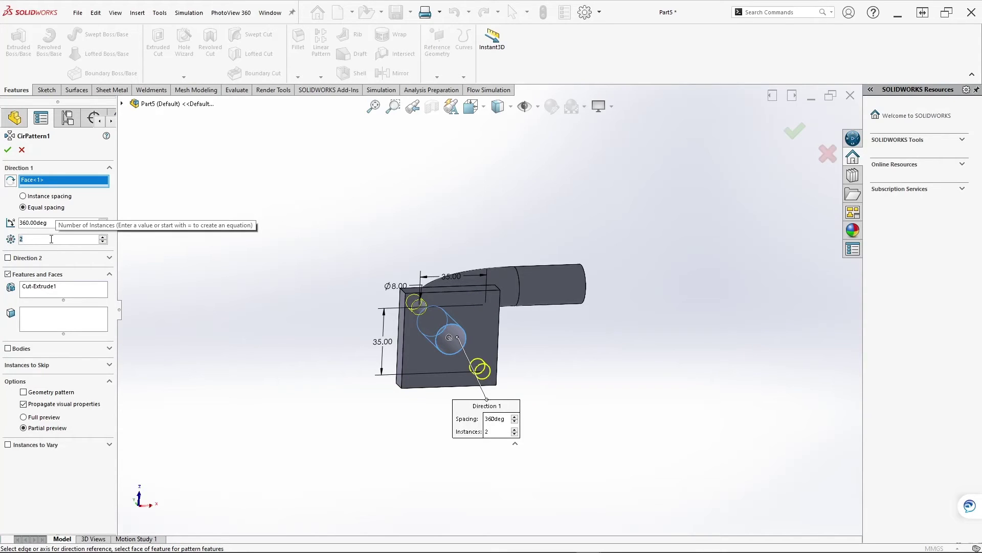
pyautogui.write('4')
pyautogui.press('Return')
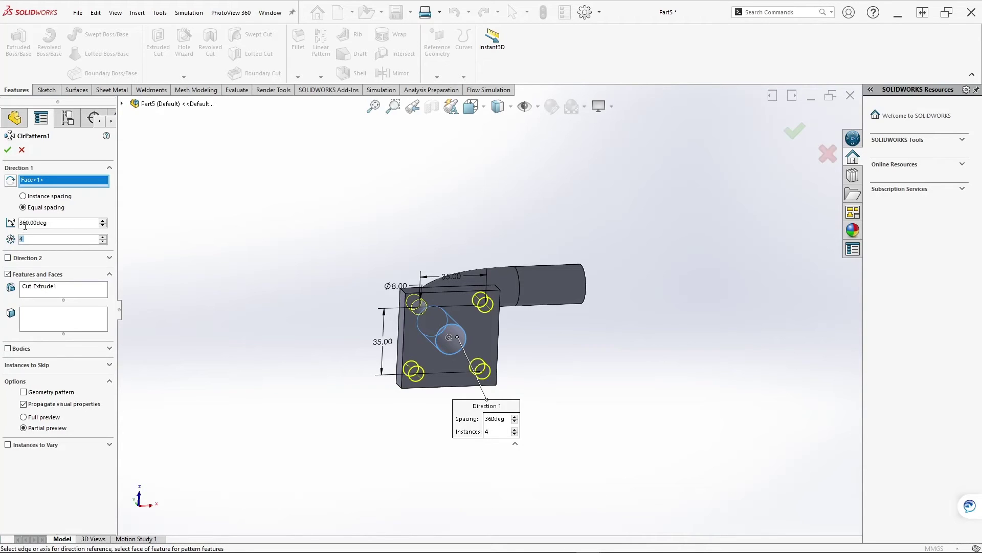
pyautogui.click(795, 131)
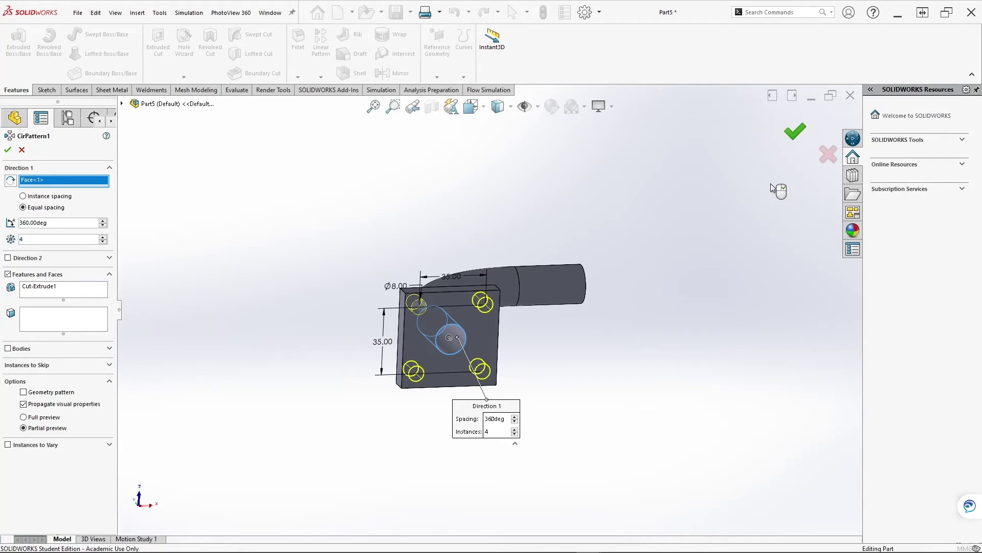
pyautogui.moveTo(546, 354); pyautogui.dragTo(512, 386, button='middle')
# - Cycle through the standard views, including Front, and finish in isometric
pyautogui.hotkey('ctrl', '7')
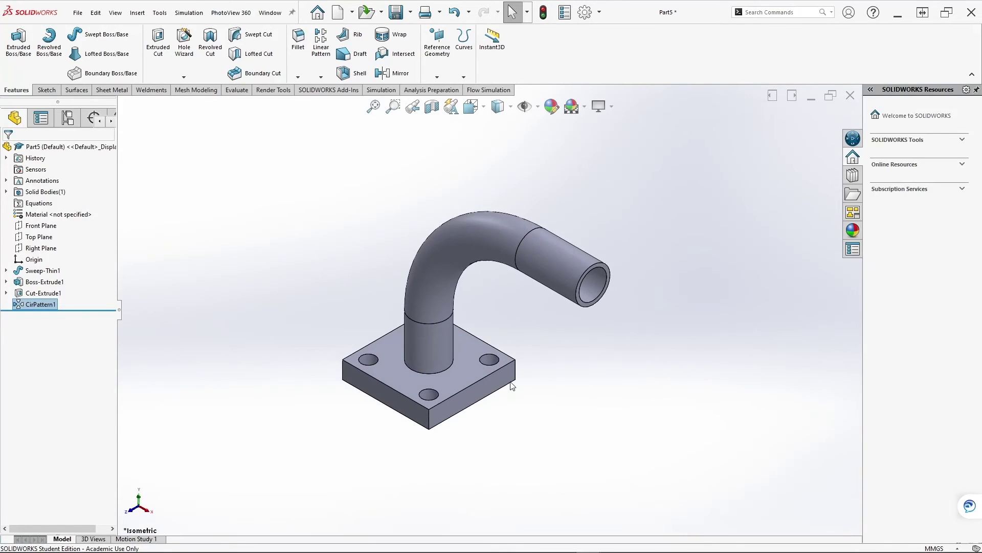
pyautogui.hotkey('shift', 'Up')
pyautogui.hotkey('shift', 'Up')
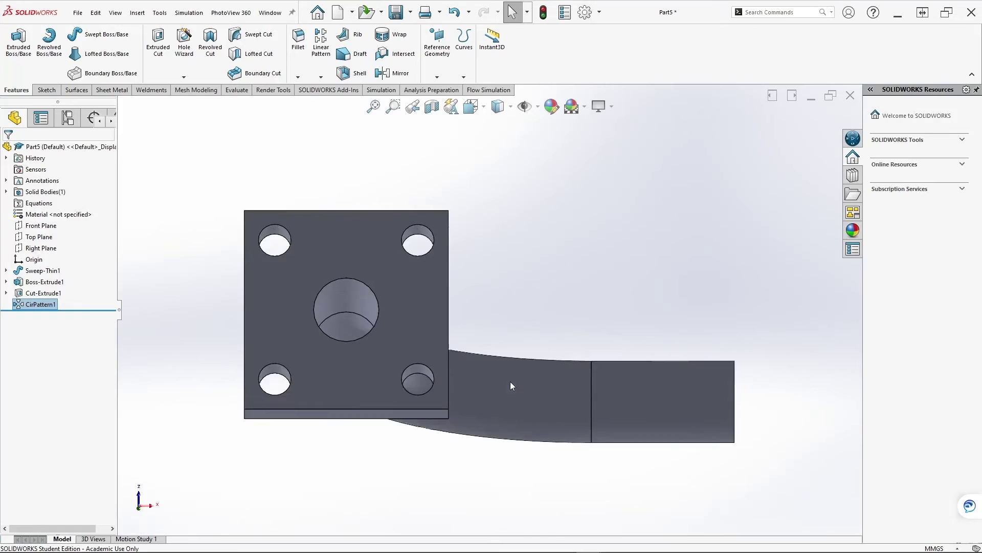
pyautogui.hotkey('ctrl', '1')
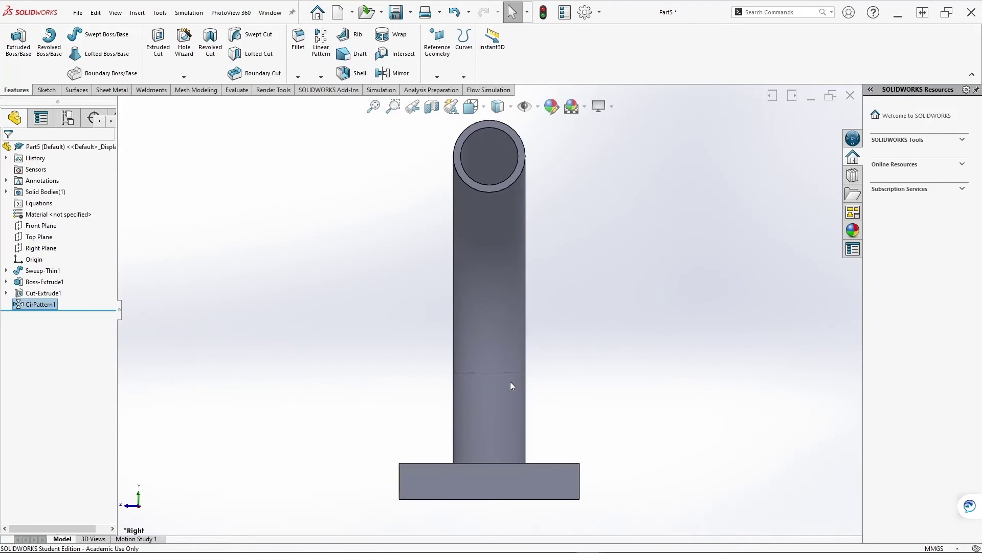
pyautogui.hotkey('ctrl', '7')
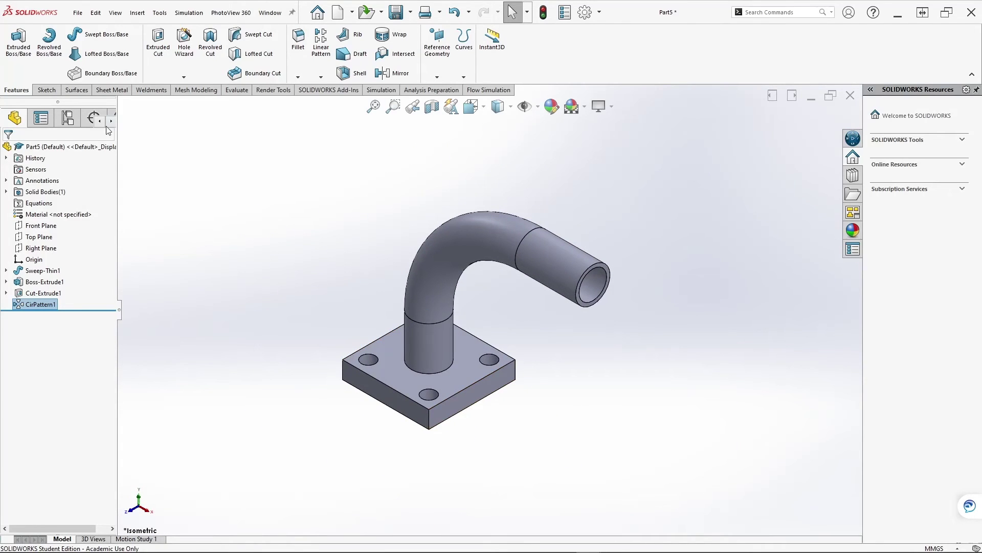
pyautogui.hotkey('alt', 'Tab')
pyautogui.moveTo(381, 120); pyautogui.dragTo(502, 78)
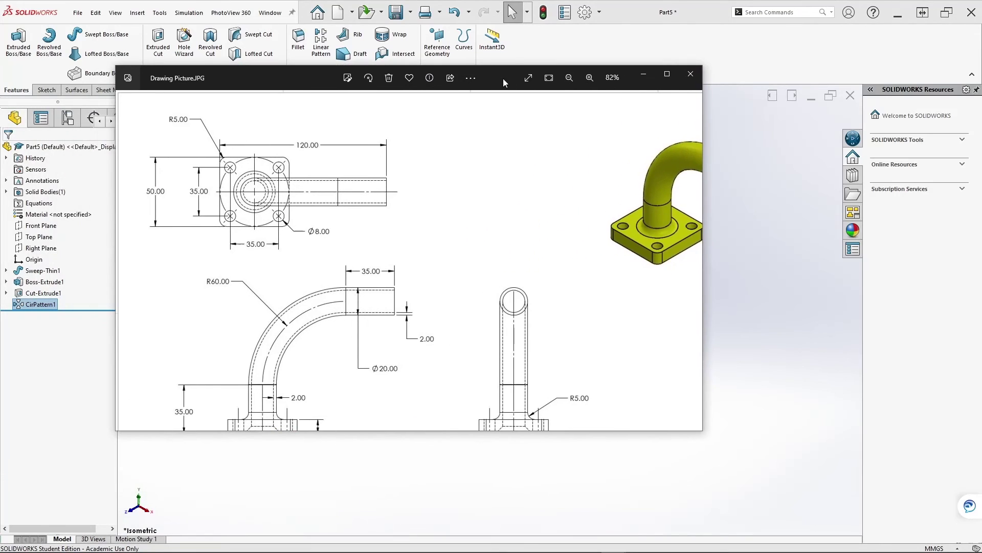
pyautogui.moveTo(483, 254)
pyautogui.mouseDown()
pyautogui.moveTo(481, 224)
pyautogui.moveTo(456, 273)
pyautogui.mouseUp()
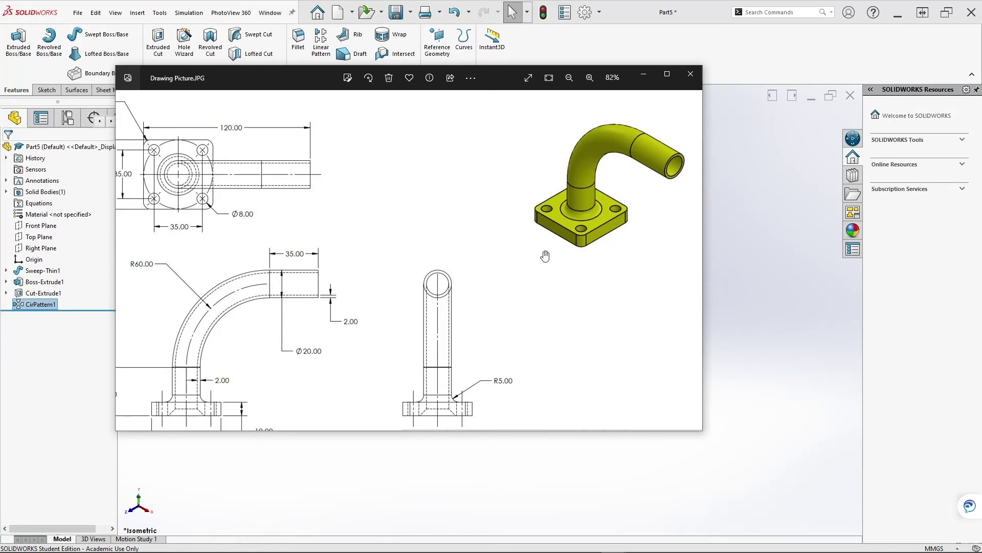
pyautogui.moveTo(372, 328)
pyautogui.mouseDown()
pyautogui.moveTo(434, 302)
pyautogui.moveTo(432, 280)
pyautogui.moveTo(429, 293)
pyautogui.mouseUp()
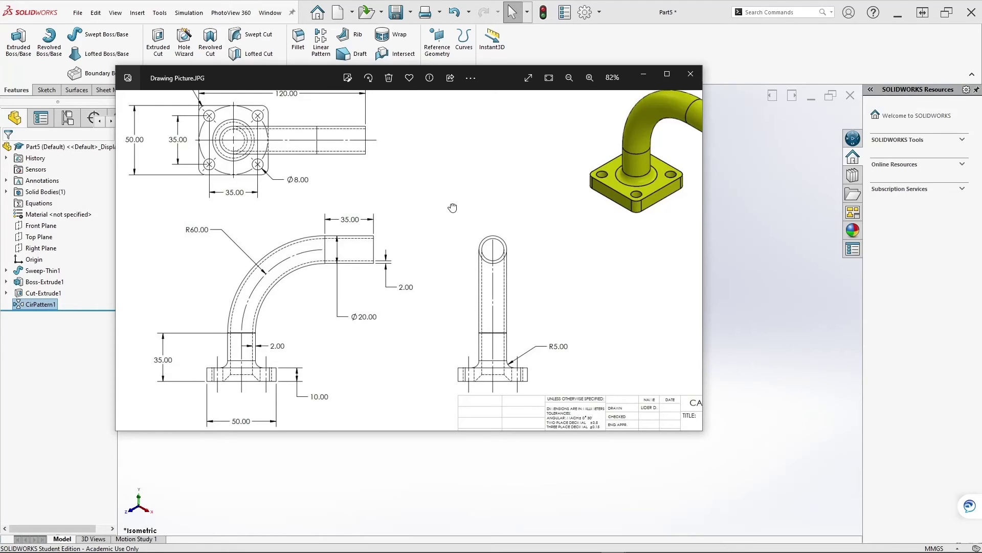
pyautogui.moveTo(453, 207); pyautogui.dragTo(475, 252)
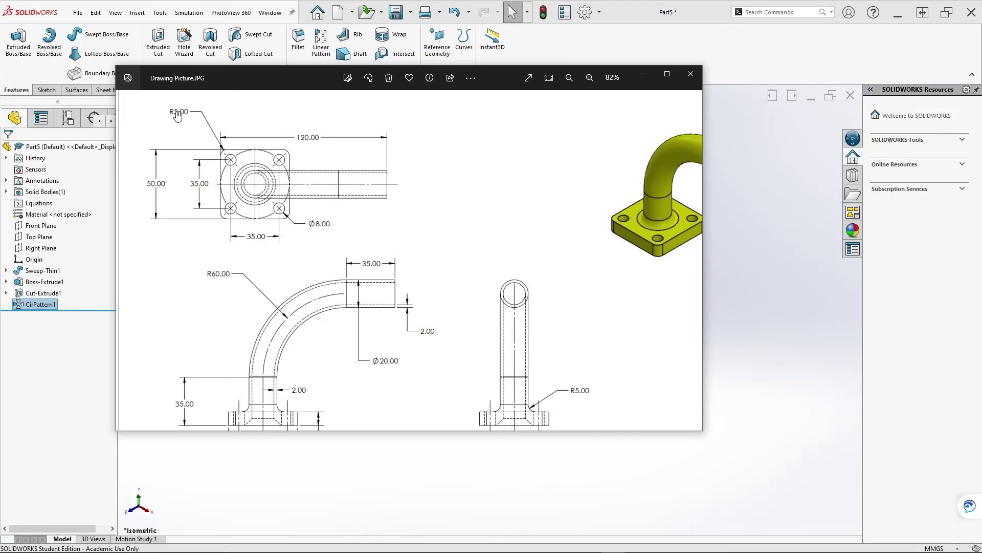
pyautogui.scroll(-1, 320, 220)
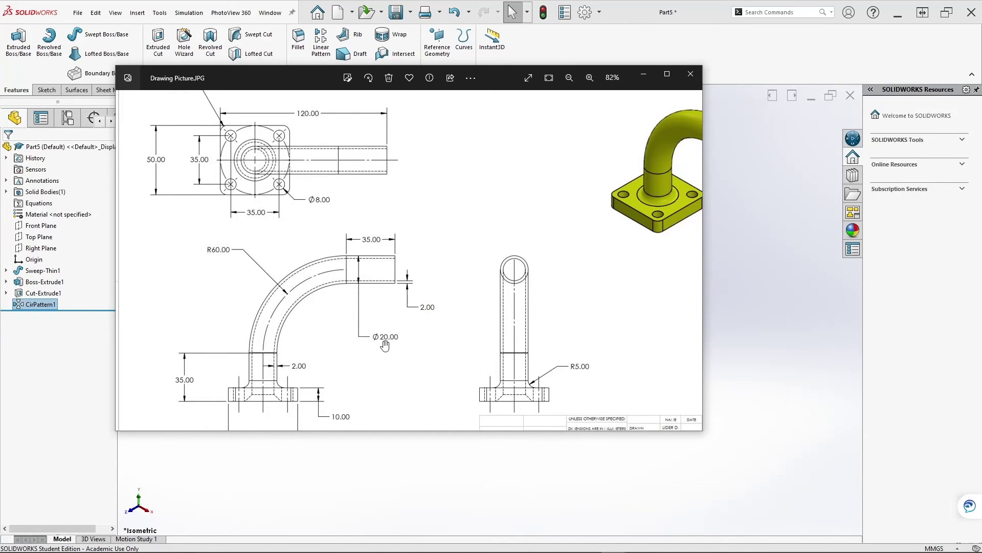
pyautogui.moveTo(580, 378); pyautogui.dragTo(536, 335)
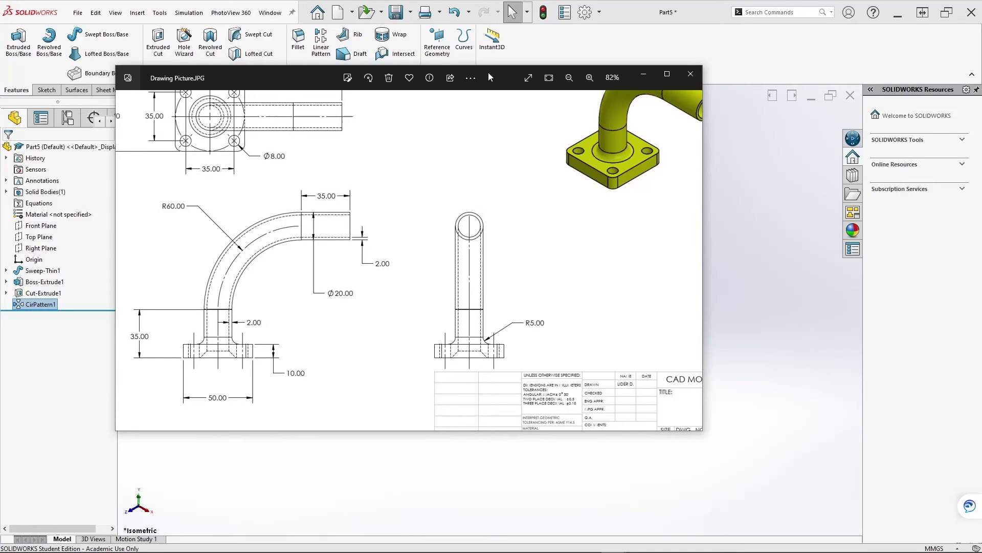
pyautogui.click(690, 74)
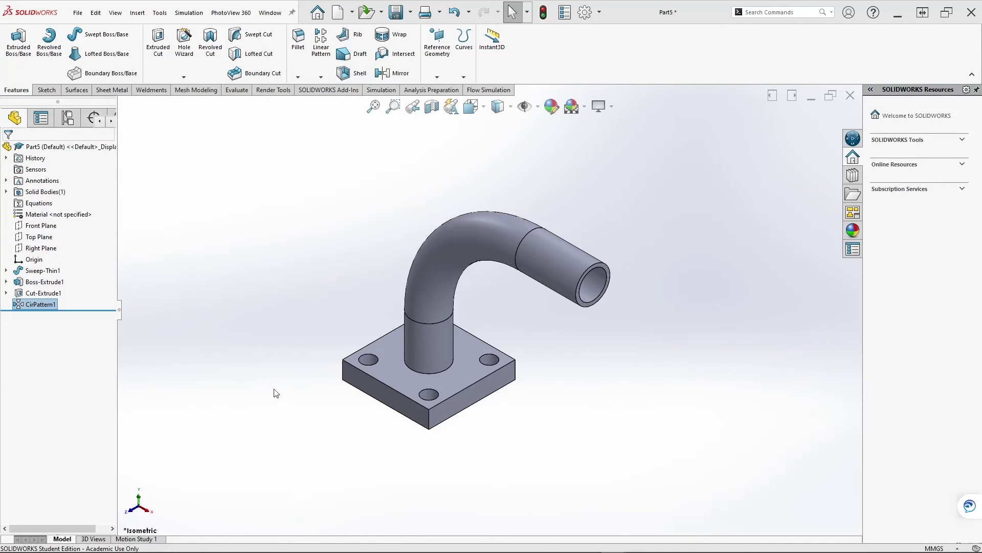
# - Fillet the pipe's base edge at the flange with a 5 mm radius
pyautogui.click(301, 38)
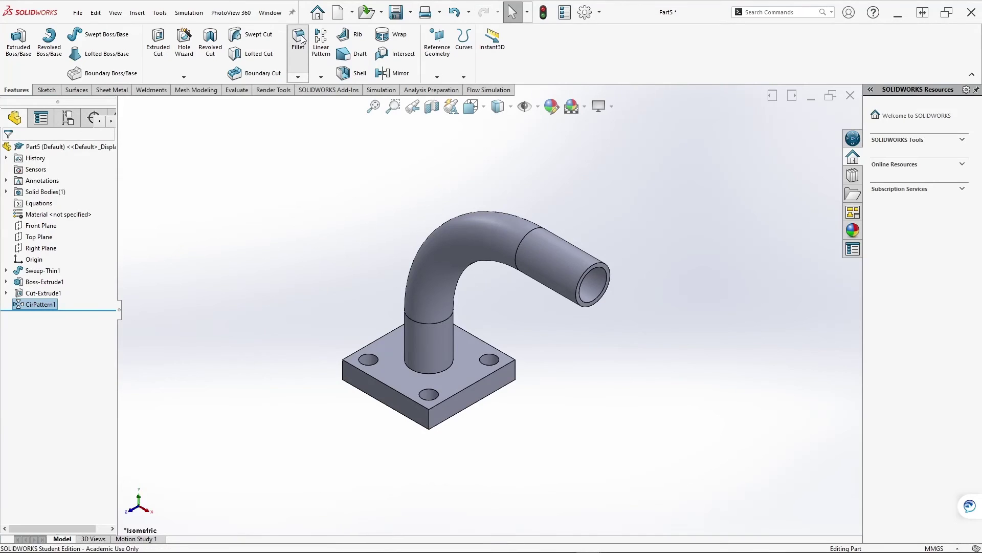
pyautogui.click(412, 370)
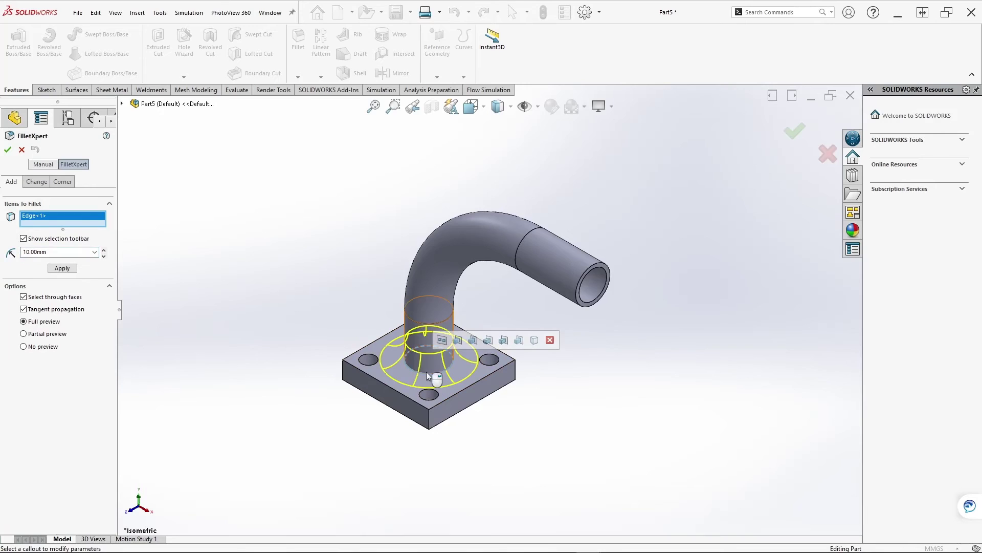
pyautogui.click(60, 251)
pyautogui.write('5')
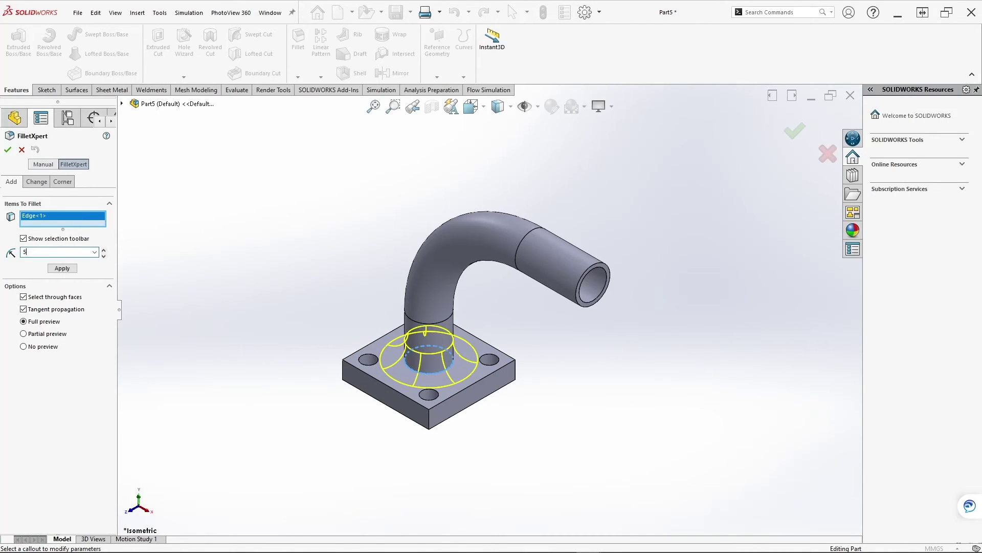
pyautogui.press('Return')
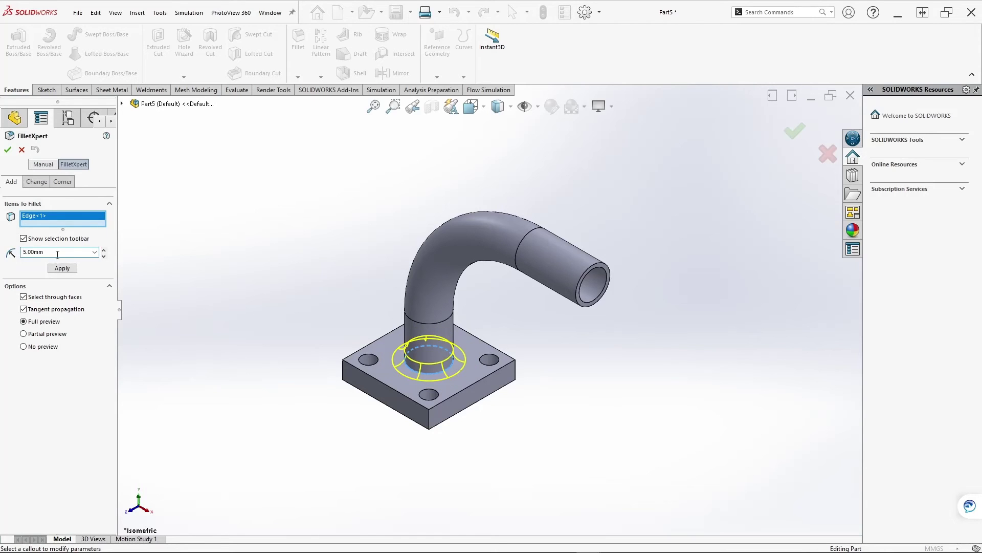
pyautogui.click(7, 149)
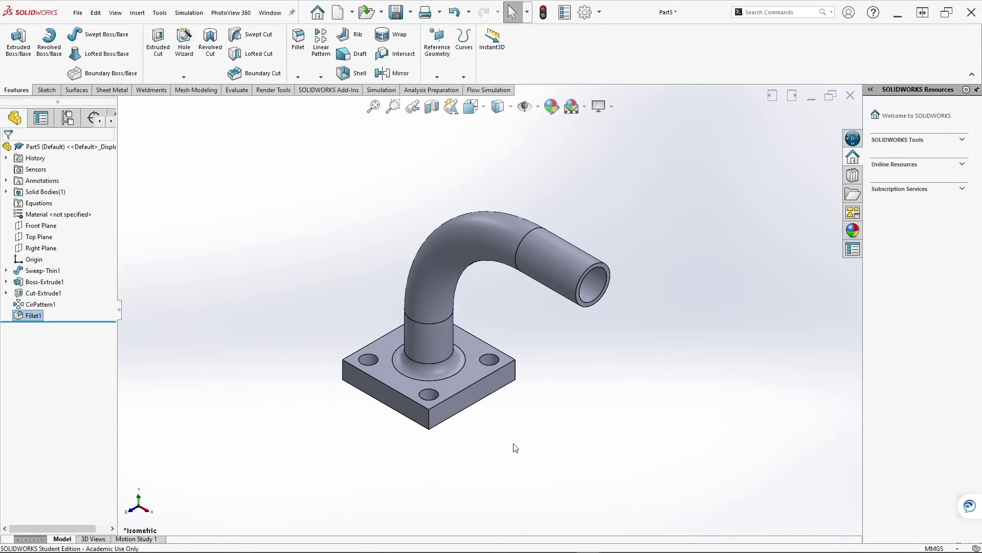
pyautogui.moveTo(513, 447)
pyautogui.mouseDown(button='middle')
pyautogui.moveTo(541, 419)
pyautogui.moveTo(522, 429)
pyautogui.mouseUp(button='middle')
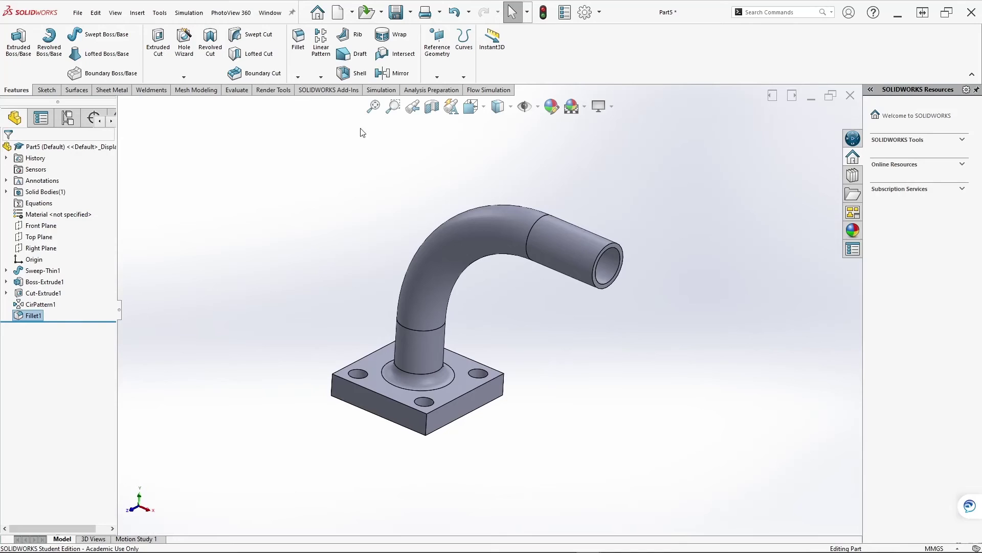
# - Complete the fillet where the pipe meets the flange
pyautogui.click(298, 38)
pyautogui.scroll(-3, 482, 470)
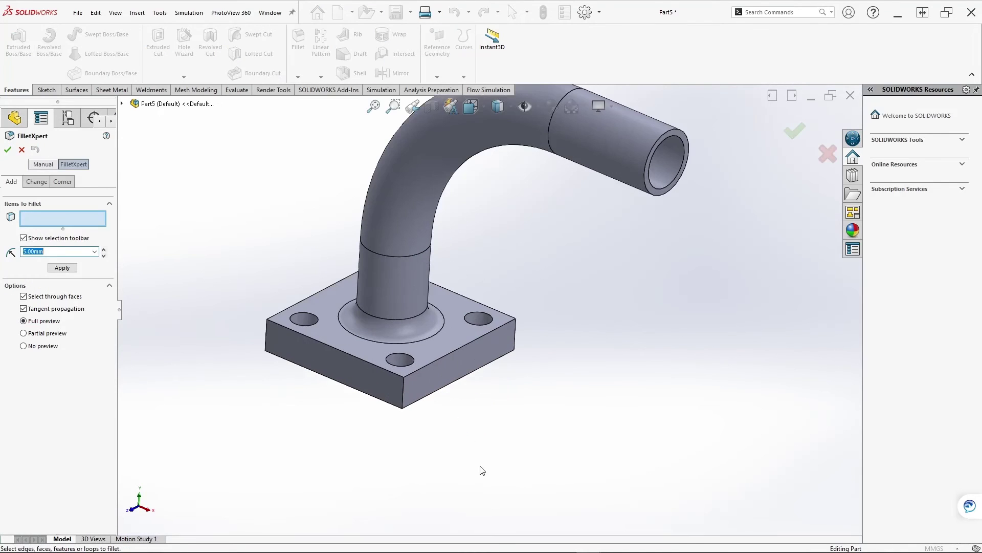
pyautogui.click(403, 388)
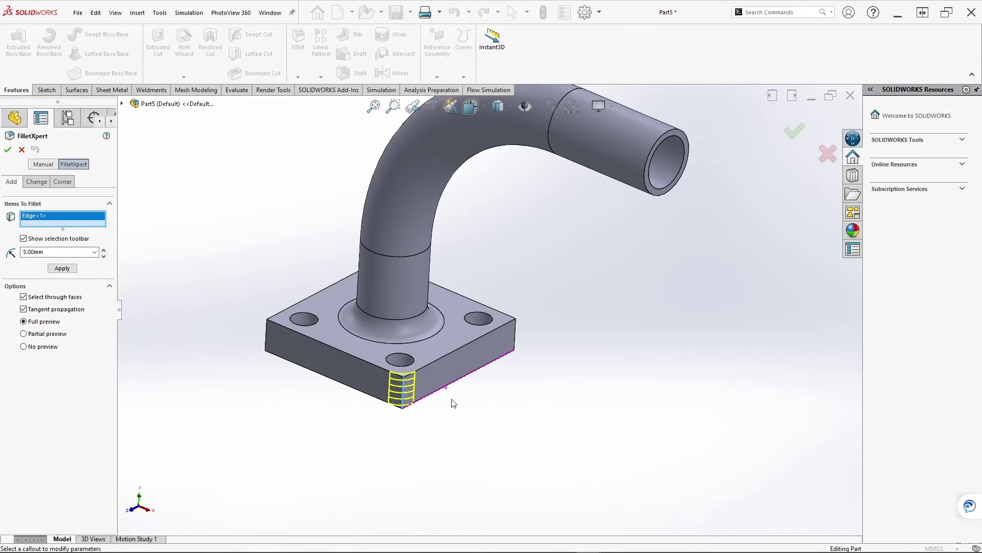
pyautogui.moveTo(452, 403); pyautogui.dragTo(458, 389, button='middle')
pyautogui.press('Return')
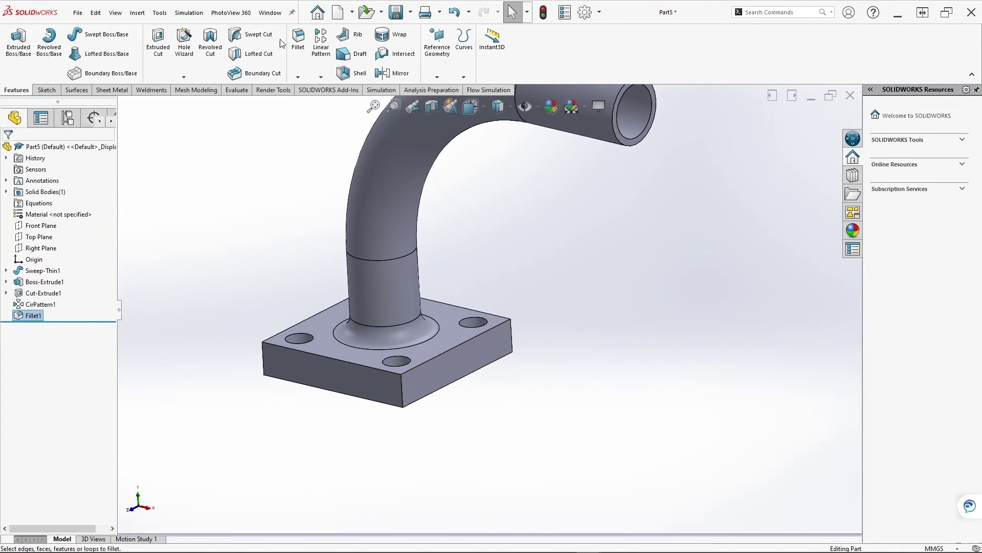
# - Round all four vertical flange corner edges with 5 mm fillets
pyautogui.click(297, 39)
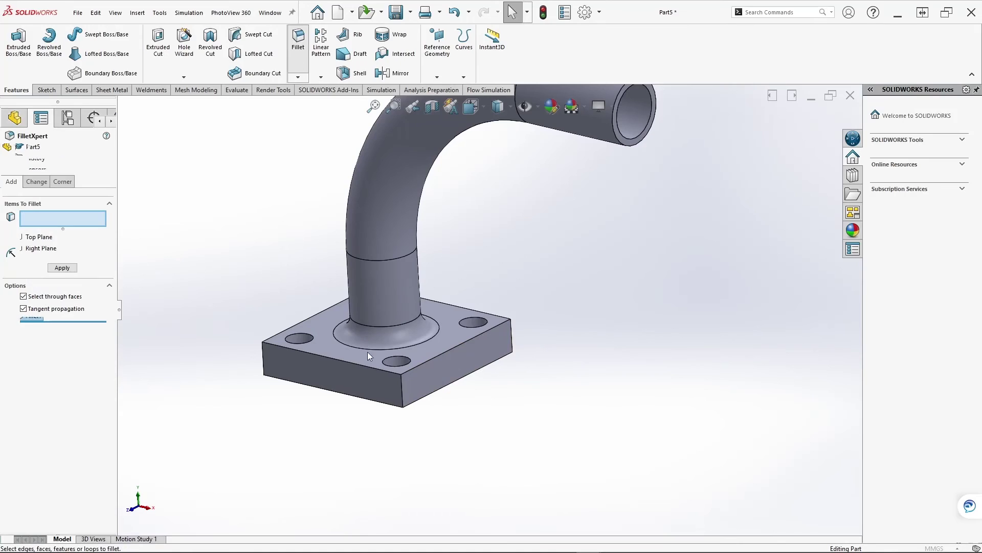
pyautogui.click(401, 382)
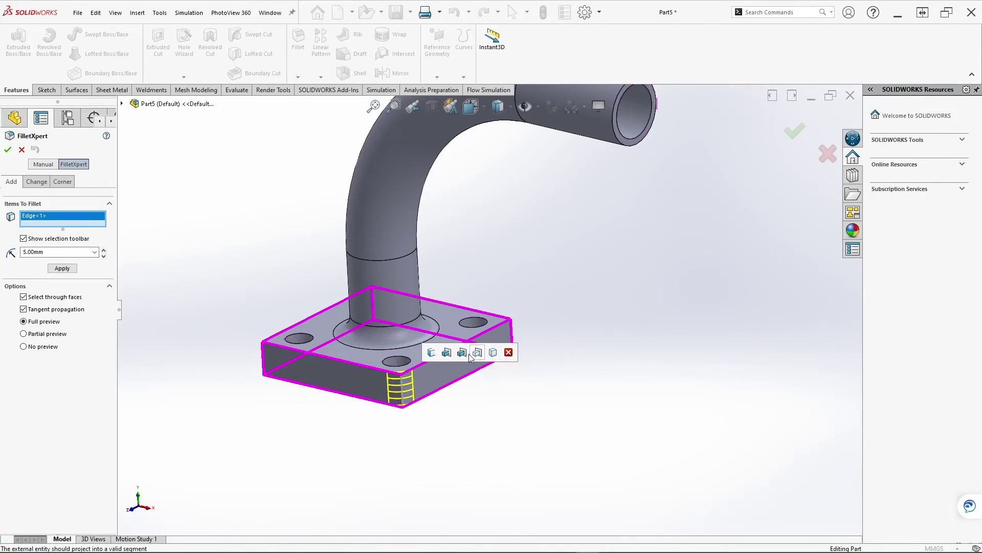
pyautogui.click(431, 353)
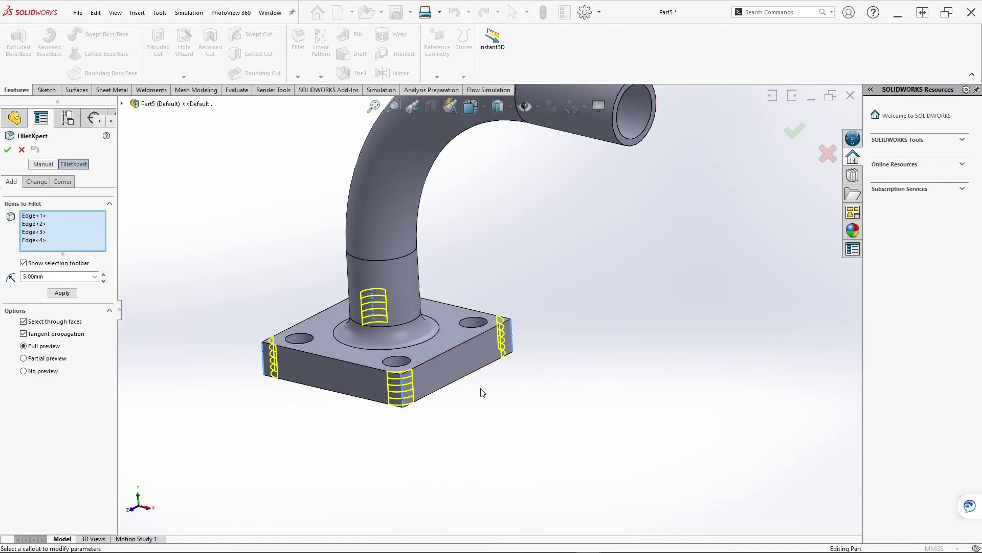
pyautogui.moveTo(482, 394); pyautogui.dragTo(388, 410, button='middle')
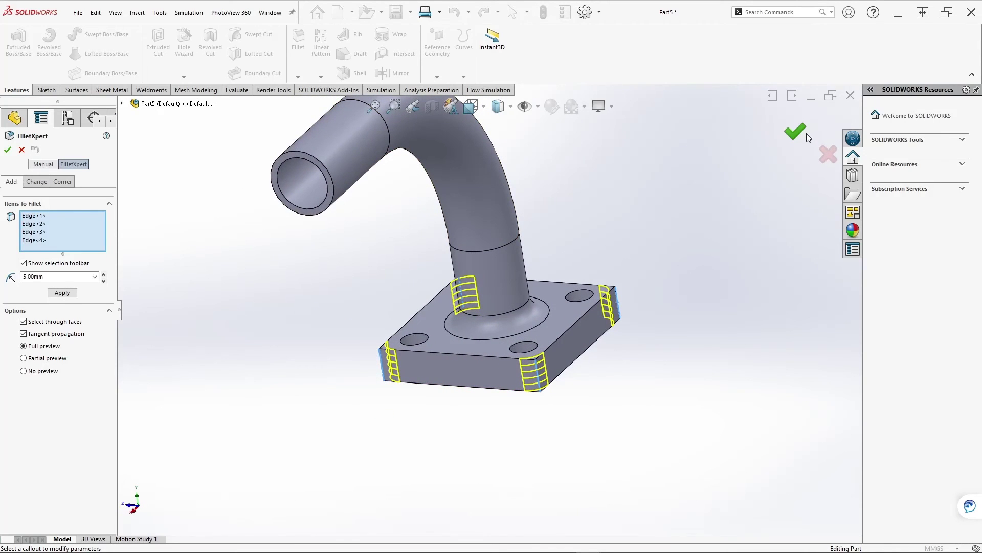
pyautogui.moveTo(552, 338); pyautogui.dragTo(571, 351, button='middle')
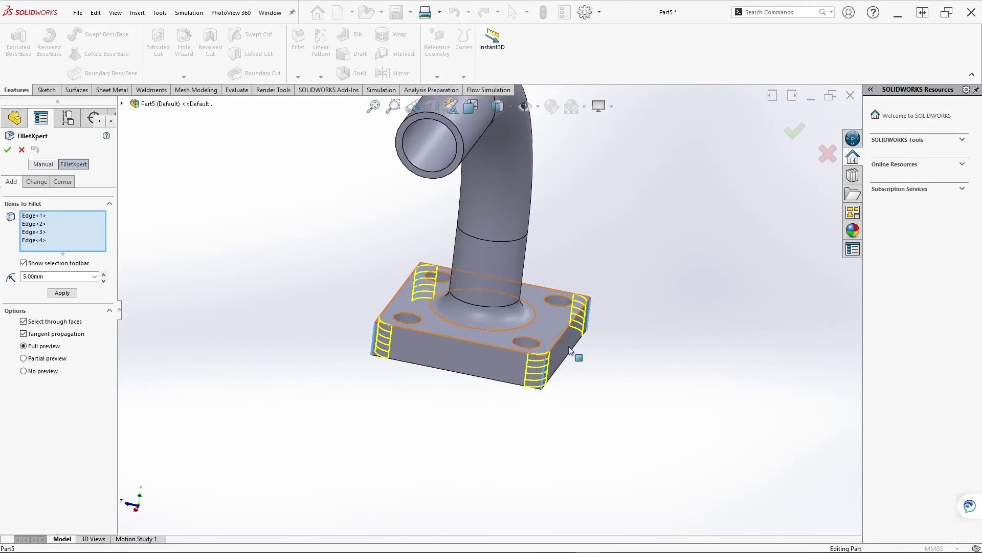
pyautogui.click(795, 132)
pyautogui.scroll(3, 517, 368)
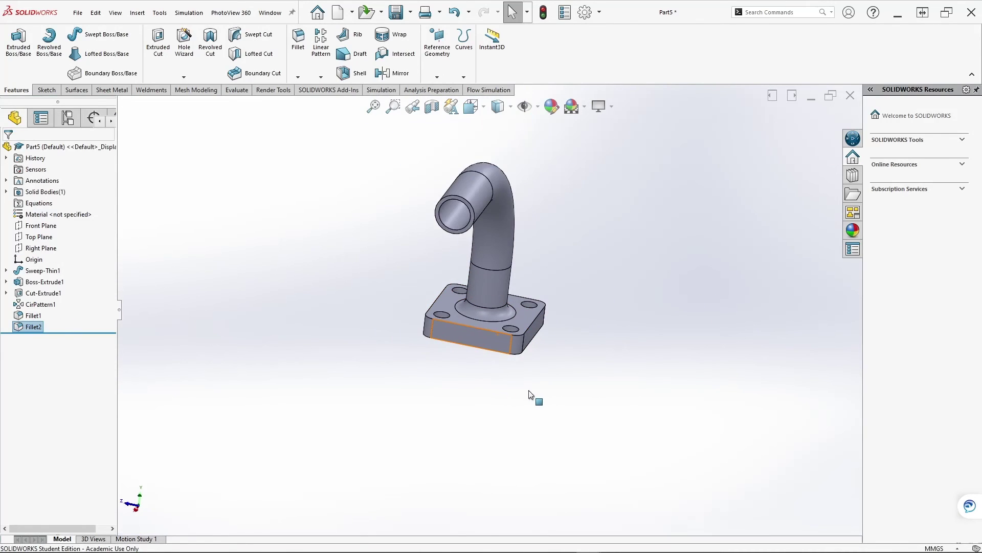
pyautogui.moveTo(533, 395)
pyautogui.mouseDown(button='middle')
pyautogui.moveTo(522, 382)
pyautogui.moveTo(523, 400)
pyautogui.mouseUp(button='middle')
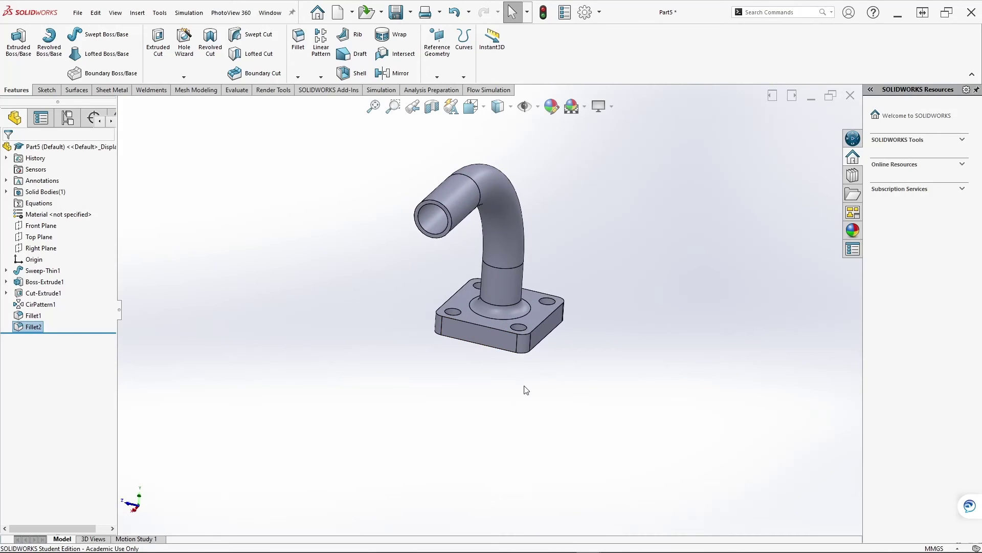
pyautogui.hotkey('ctrl', '7')
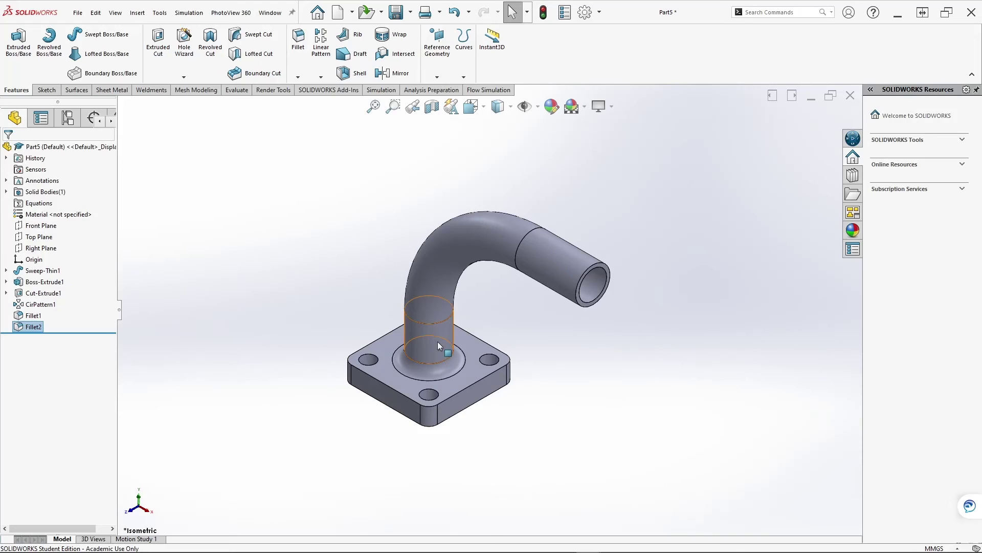
pyautogui.hotkey('alt', 'Tab')
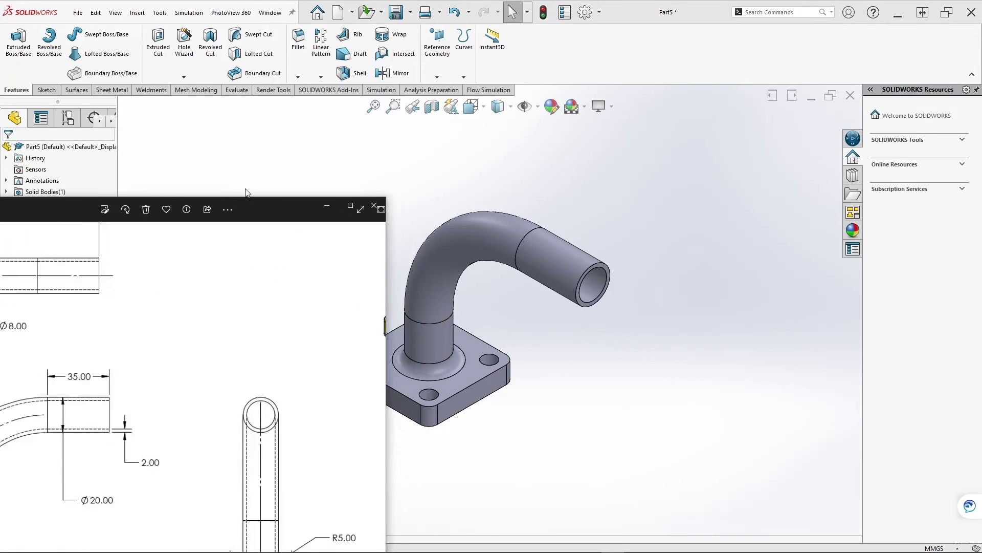
pyautogui.moveTo(407, 313)
pyautogui.mouseDown()
pyautogui.moveTo(418, 356)
pyautogui.moveTo(407, 312)
pyautogui.mouseUp()
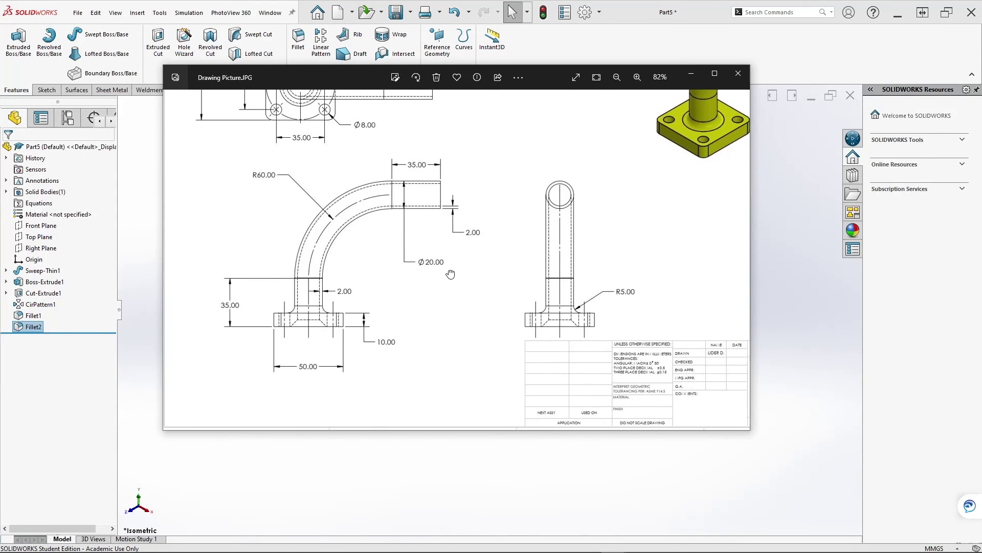
pyautogui.keyDown('ctrl'); pyautogui.scroll(3, 304, 328); pyautogui.keyUp('ctrl')
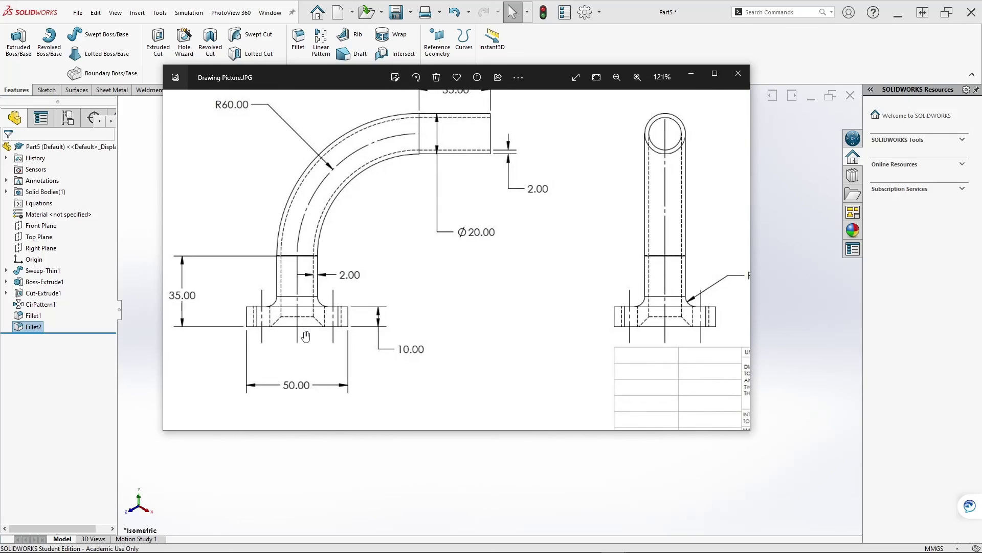
pyautogui.keyDown('ctrl'); pyautogui.scroll(-3, 307, 338); pyautogui.keyUp('ctrl')
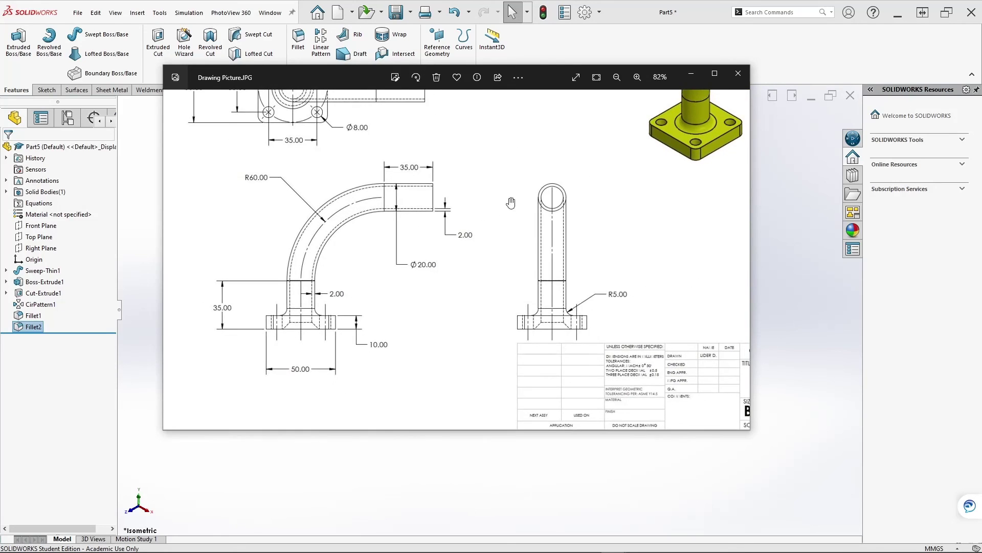
pyautogui.moveTo(521, 169); pyautogui.dragTo(517, 265)
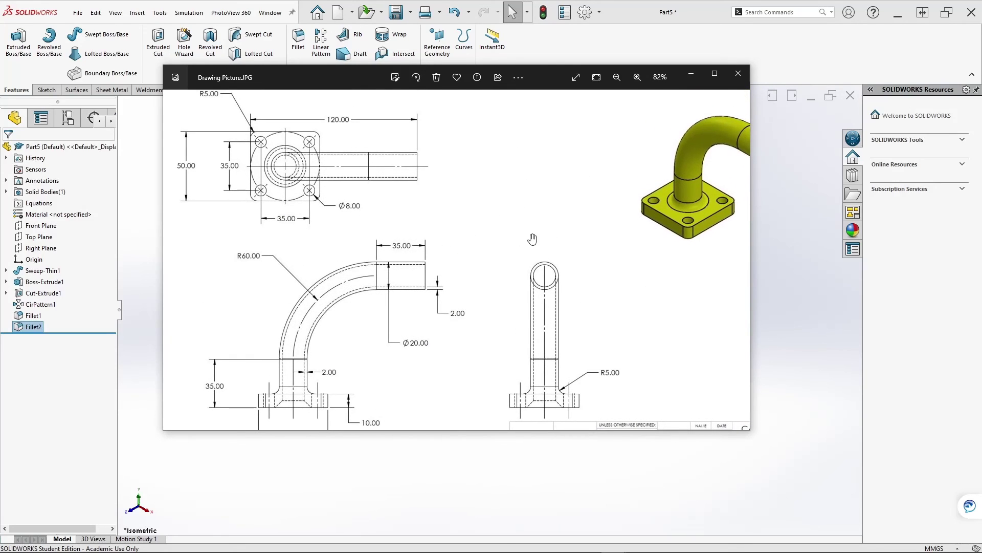
pyautogui.click(691, 76)
pyautogui.moveTo(516, 430); pyautogui.dragTo(519, 290, button='middle')
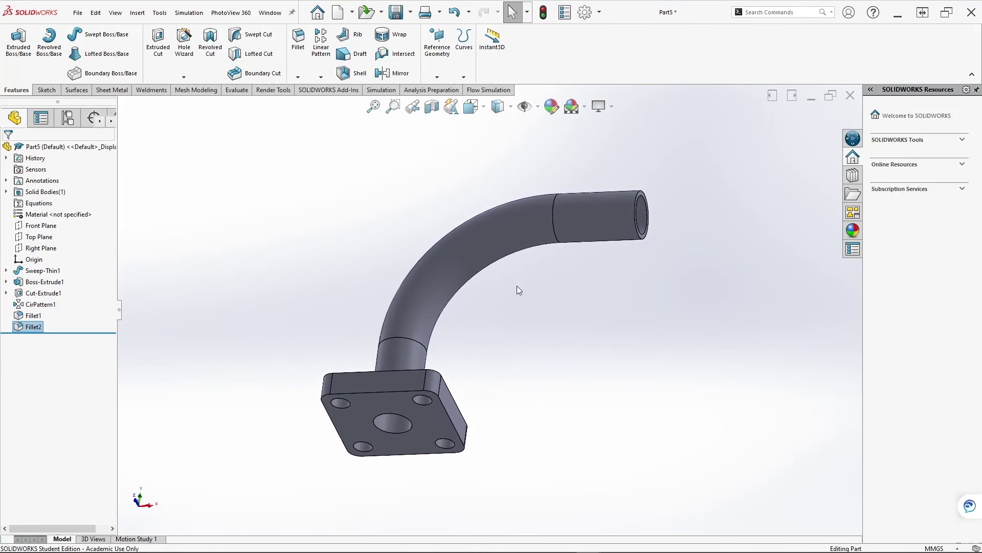
# - Chamfer the bore edge on the flange underside: distance 5 mm, angle 45°
pyautogui.click(302, 81)
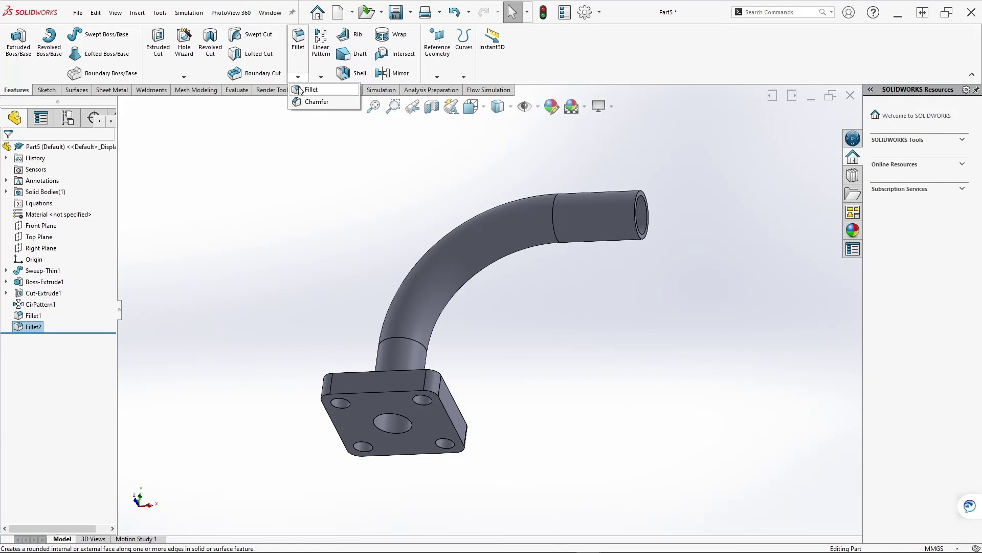
pyautogui.click(319, 104)
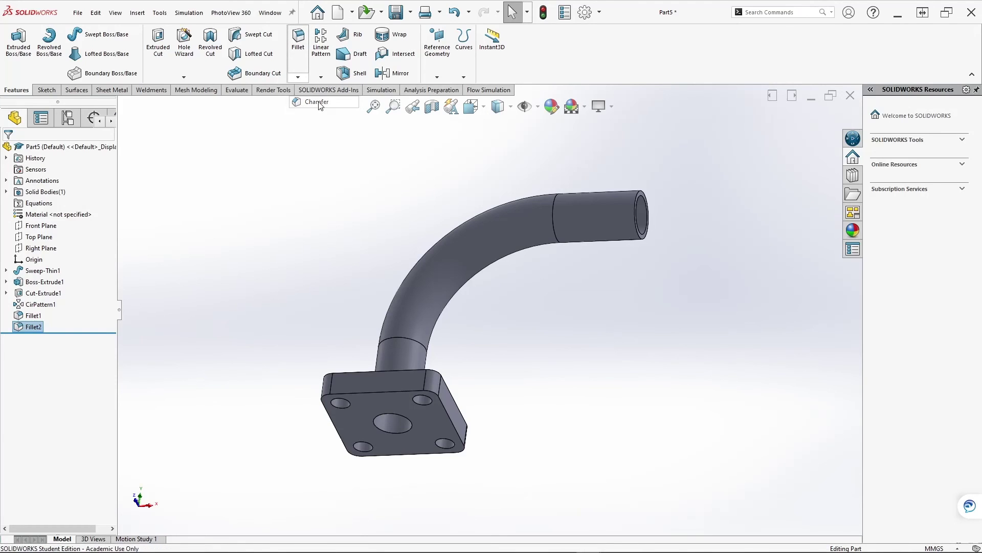
pyautogui.click(389, 432)
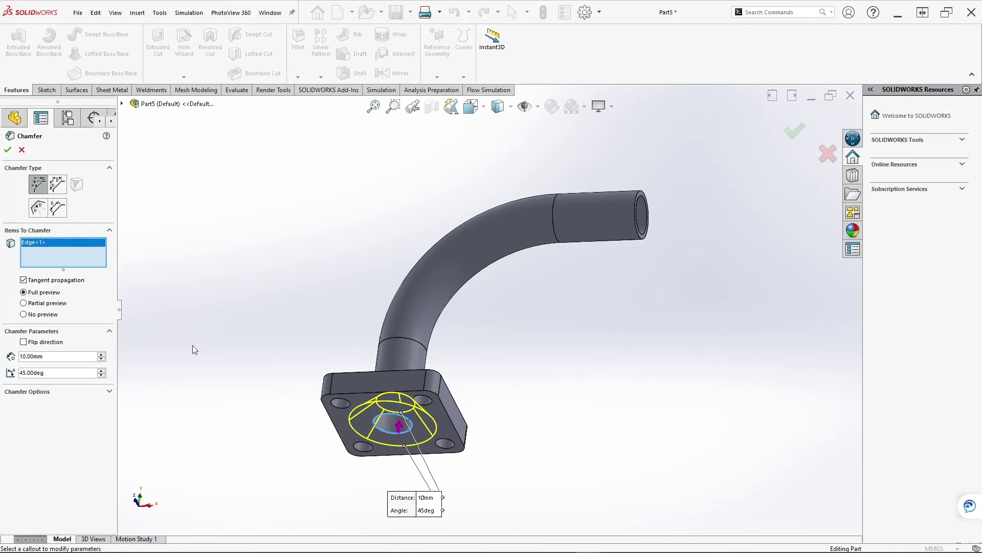
pyautogui.doubleClick(55, 357)
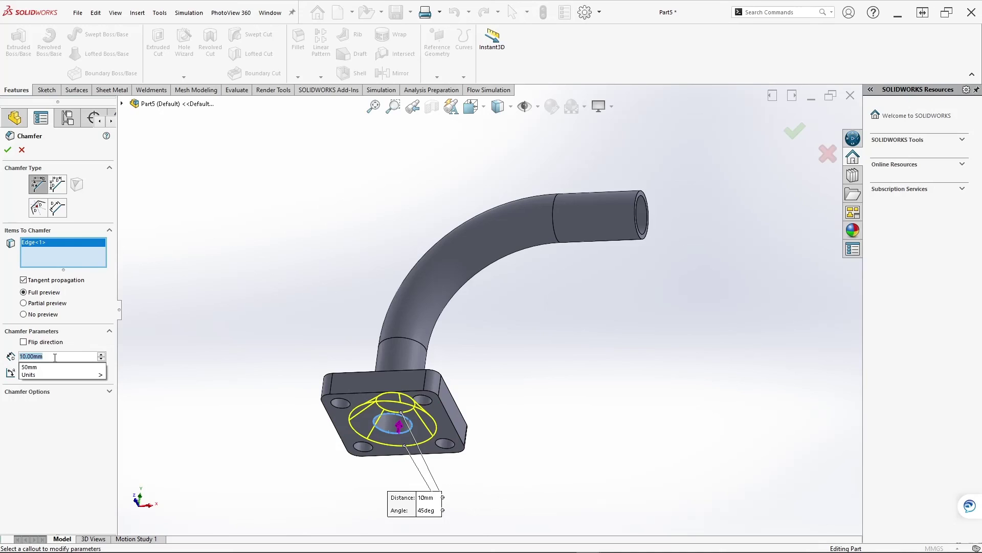
pyautogui.write('5')
pyautogui.press('Return')
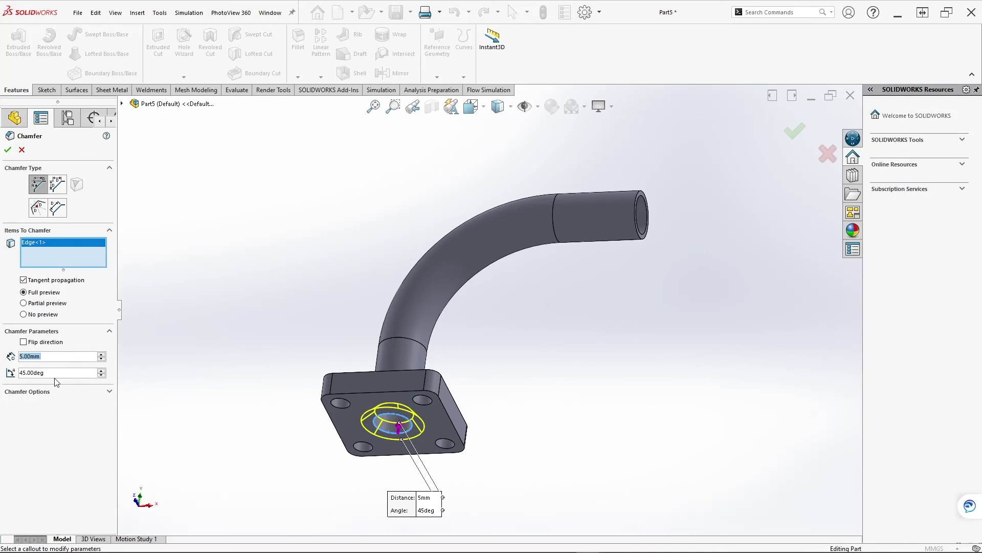
pyautogui.doubleClick(51, 374)
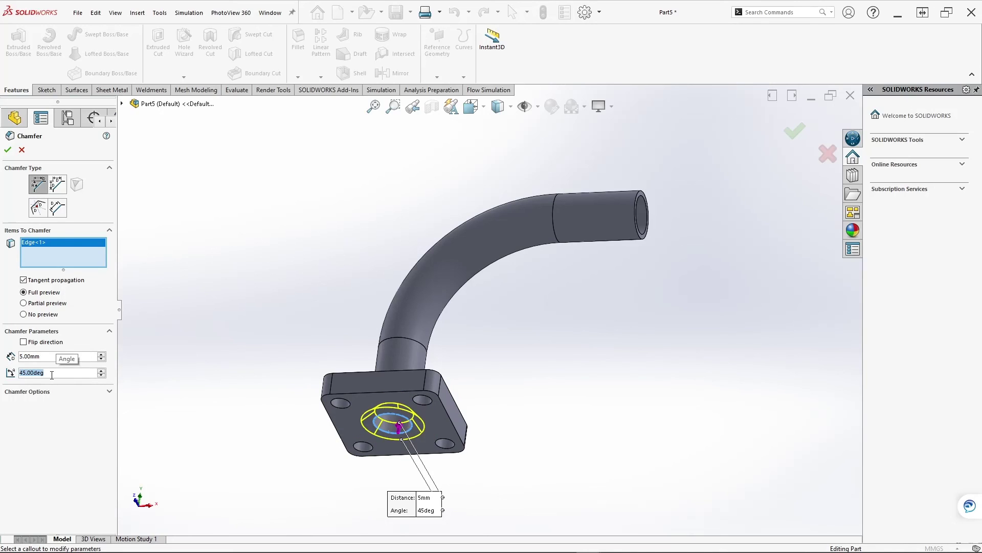
pyautogui.click(796, 139)
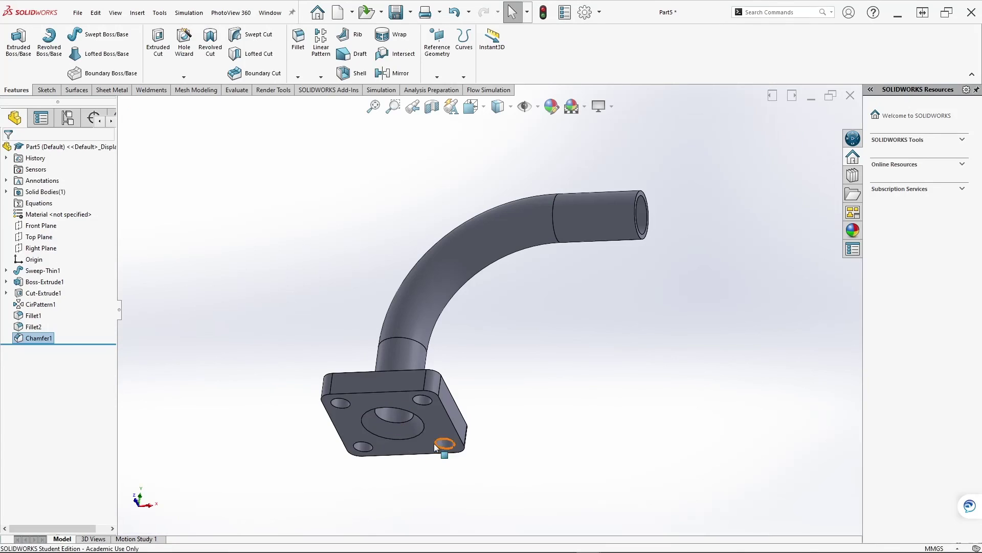
# - Return to isometric and try an Orange solid colour on the part
pyautogui.moveTo(450, 438); pyautogui.dragTo(476, 358, button='middle')
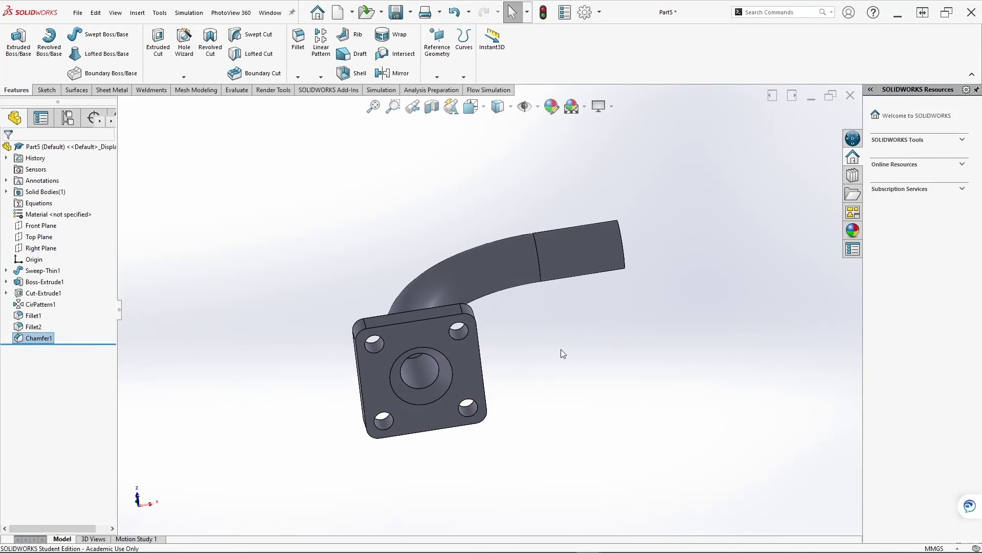
pyautogui.hotkey('ctrl', '7')
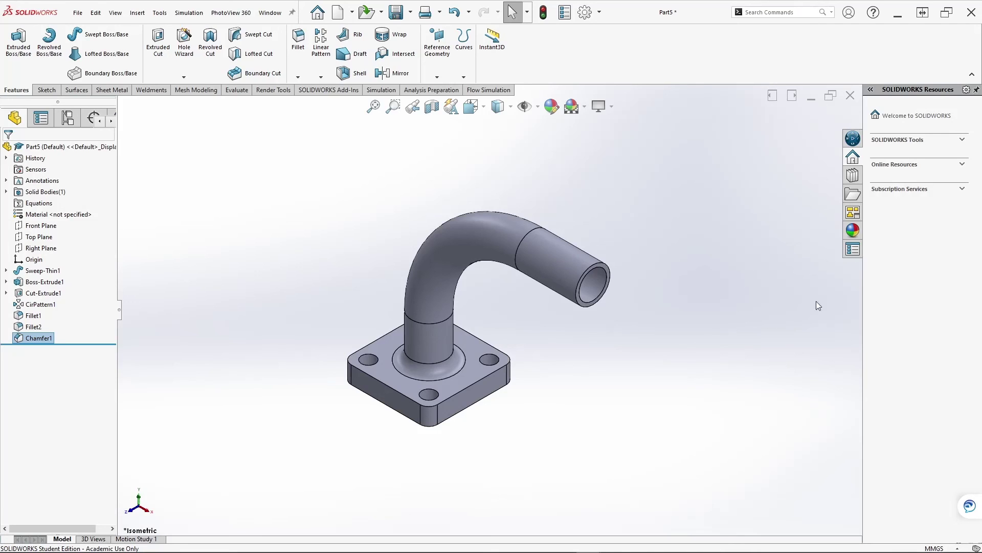
pyautogui.click(853, 230)
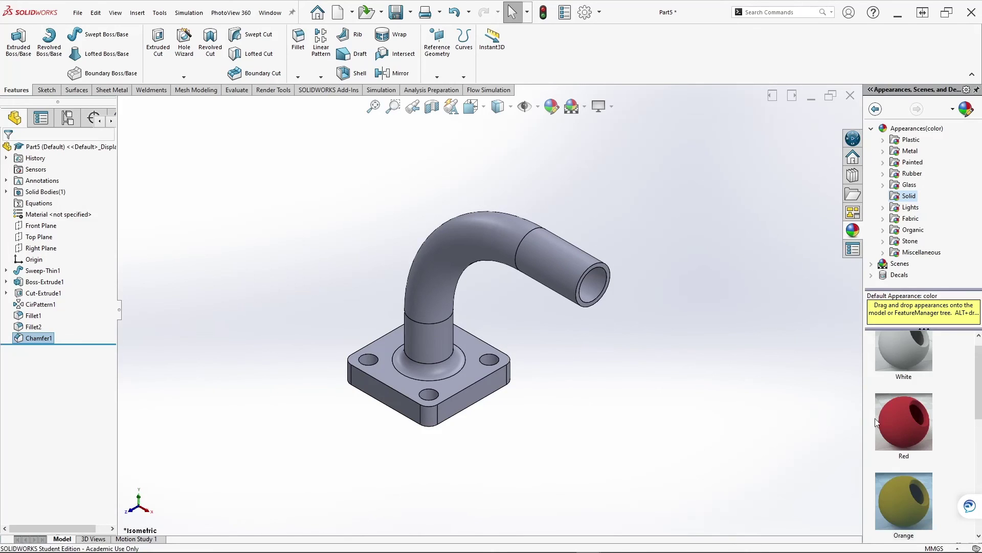
pyautogui.click(920, 422)
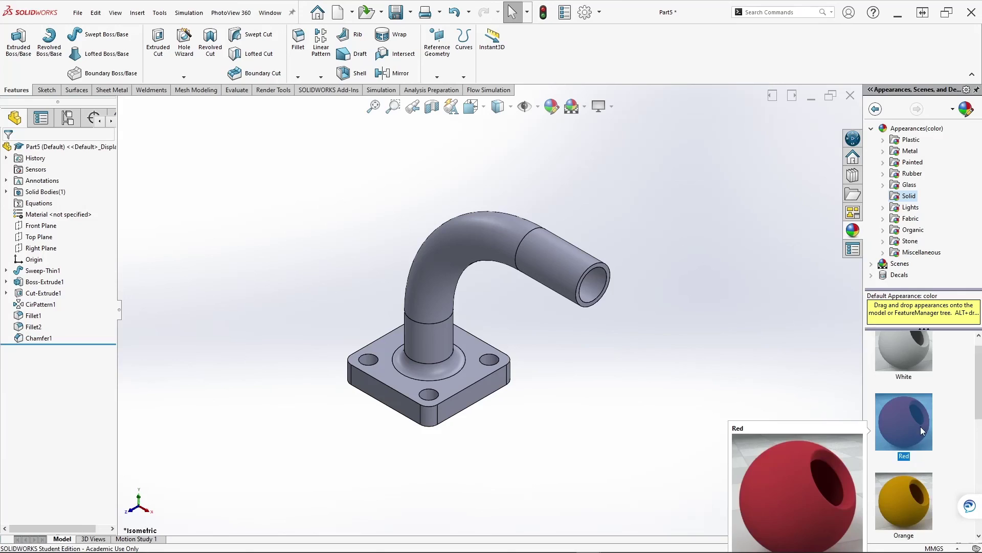
pyautogui.doubleClick(905, 500)
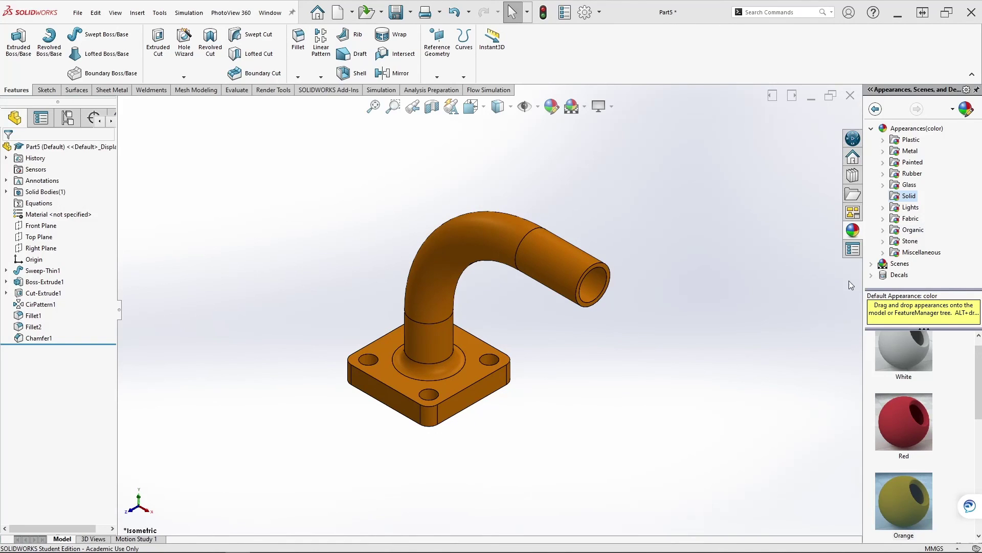
# - Replace the Orange with a Yellow appearance and snap back to the isometric view
pyautogui.scroll(-3, 919, 441)
pyautogui.click(910, 418)
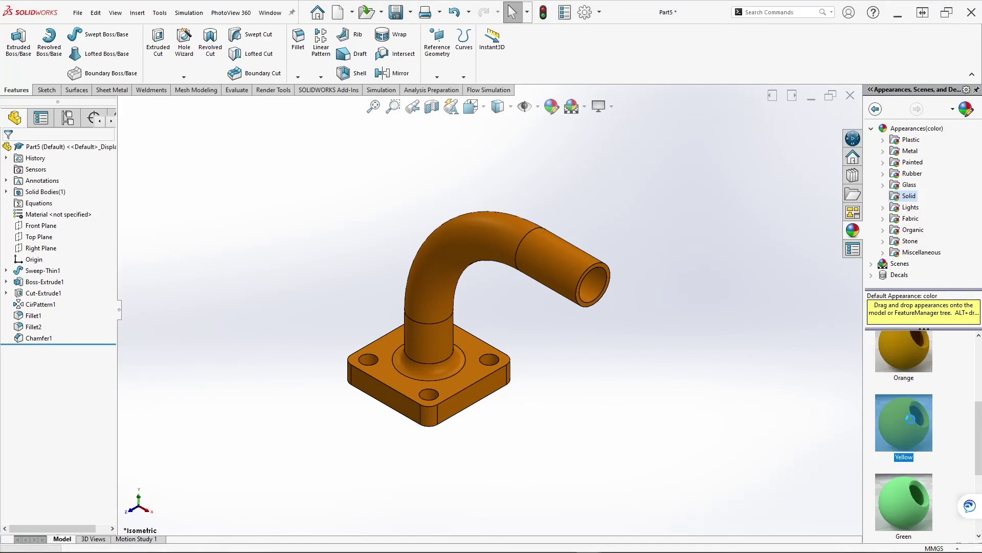
pyautogui.moveTo(910, 419); pyautogui.dragTo(530, 350)
pyautogui.moveTo(585, 386); pyautogui.dragTo(595, 350, button='middle')
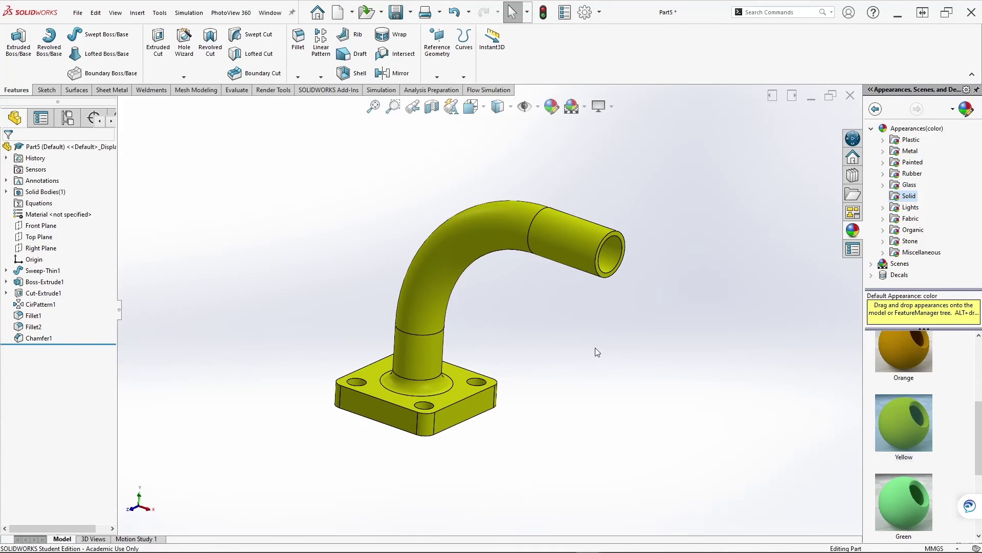
pyautogui.hotkey('ctrl', '7')
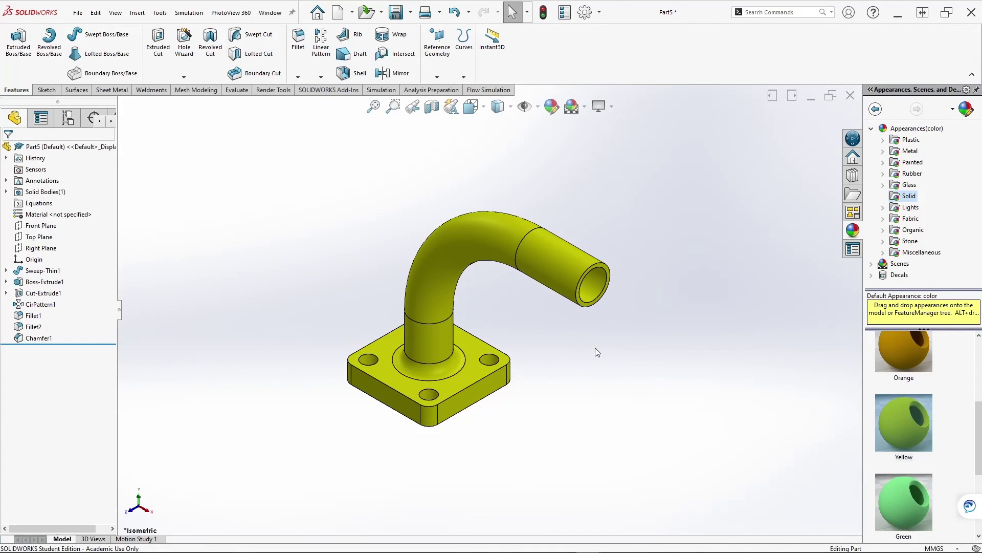